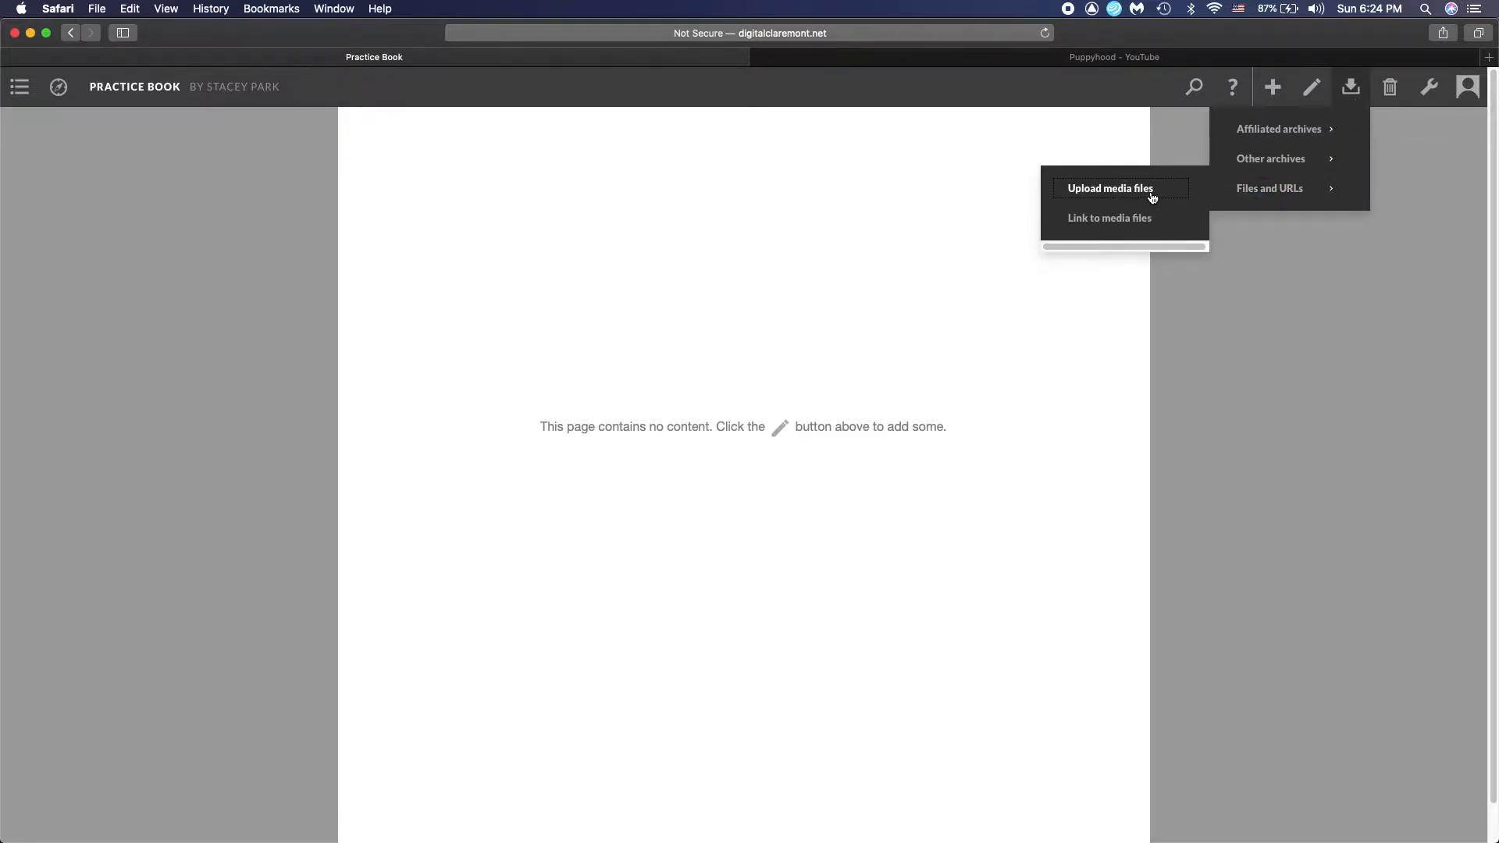
Start a media file upload from the local drive and title it Photo1
{"action": "left_click", "coordinate": [1153, 196]}
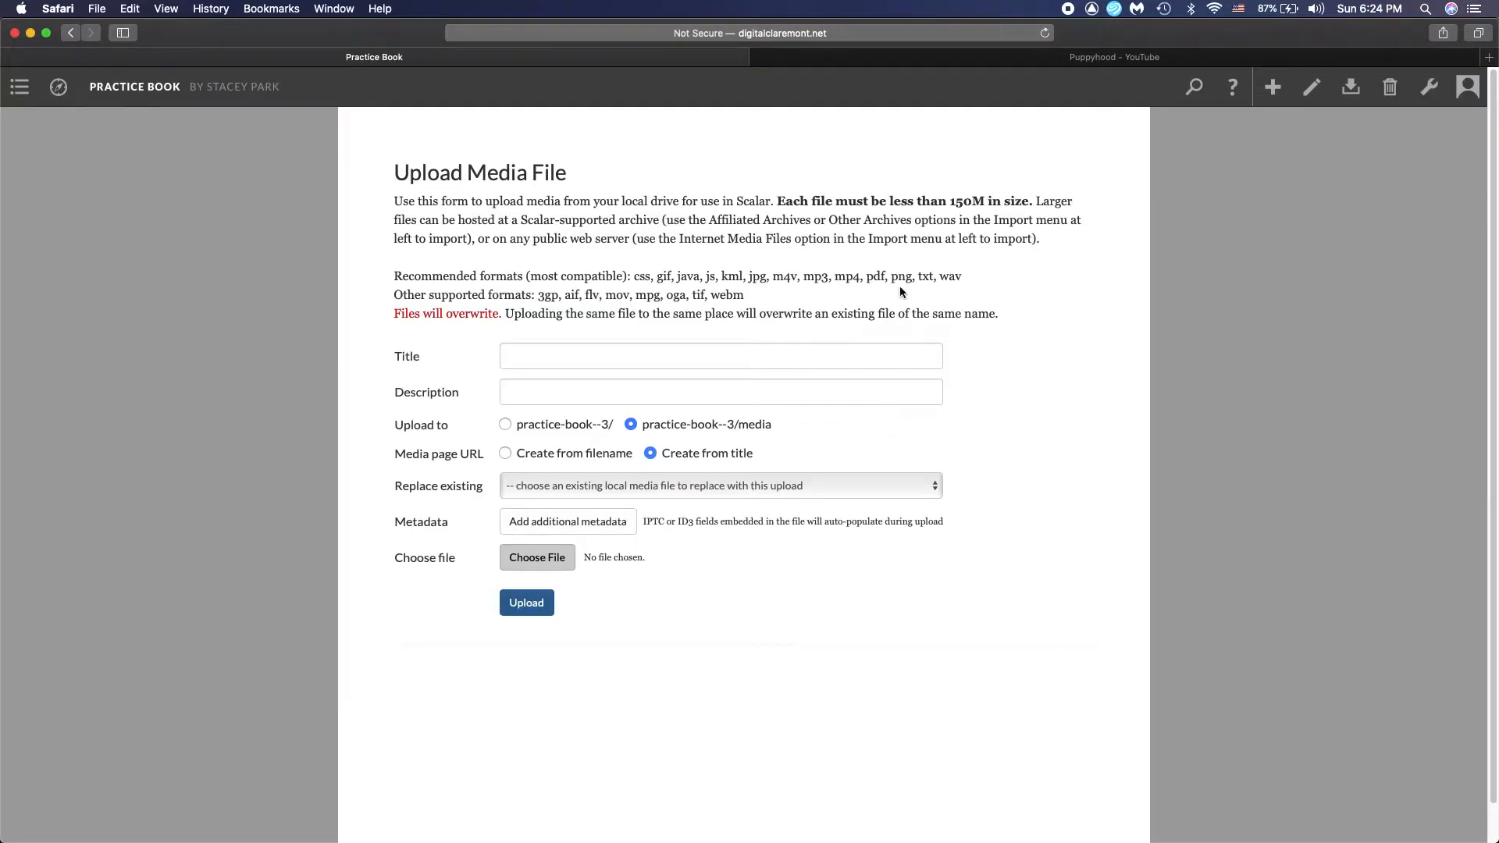
{"action": "left_click", "coordinate": [553, 354]}
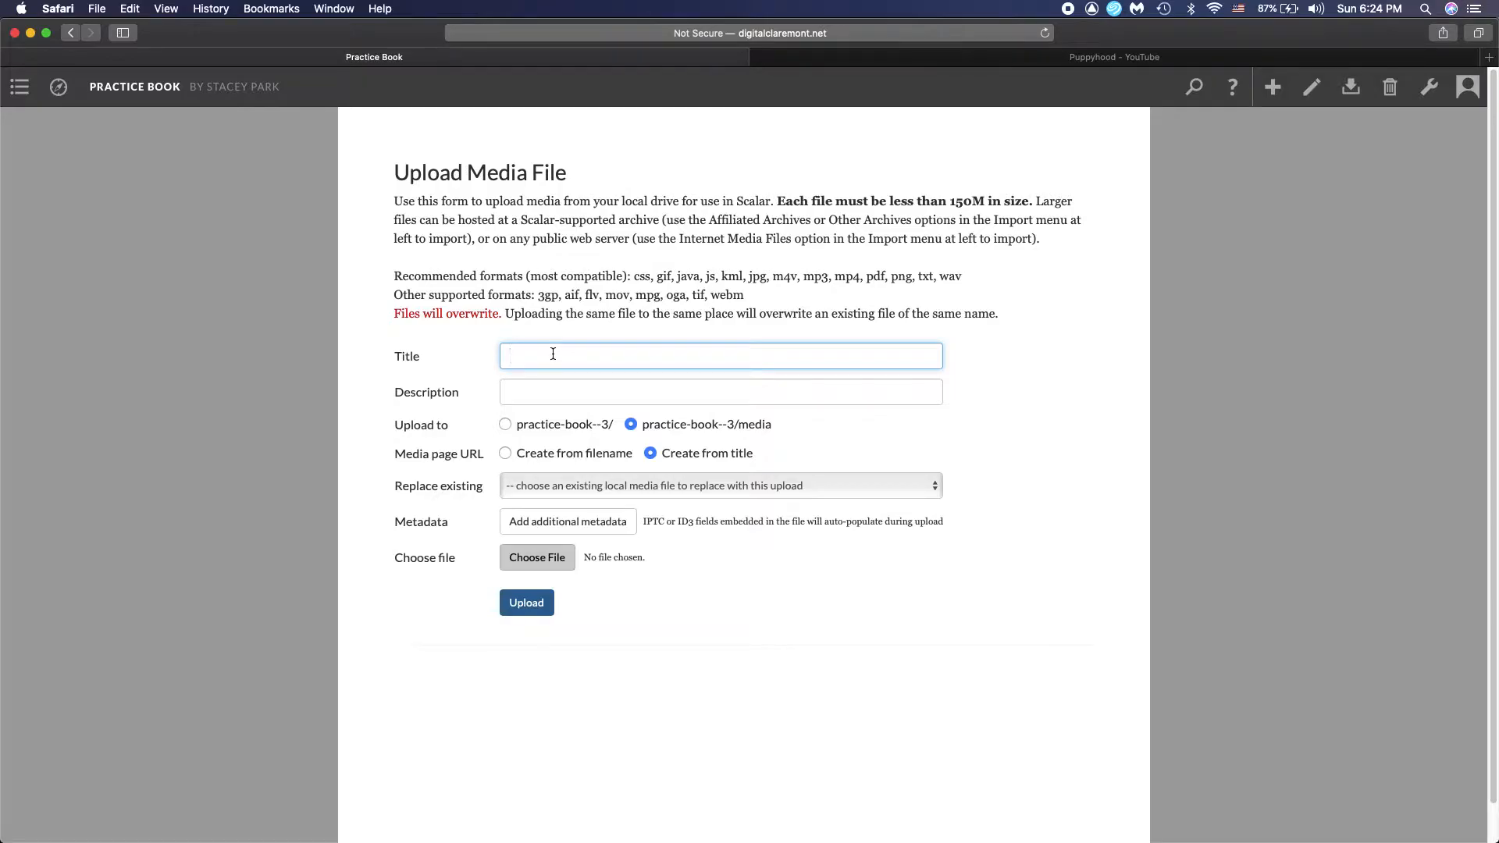
{"action": "type", "text": "Photo1"}
Attach Georgie-1.jpg from the Photos for Scalar folder in Pictures, upload it, and look over its media page
{"action": "left_click", "coordinate": [545, 563]}
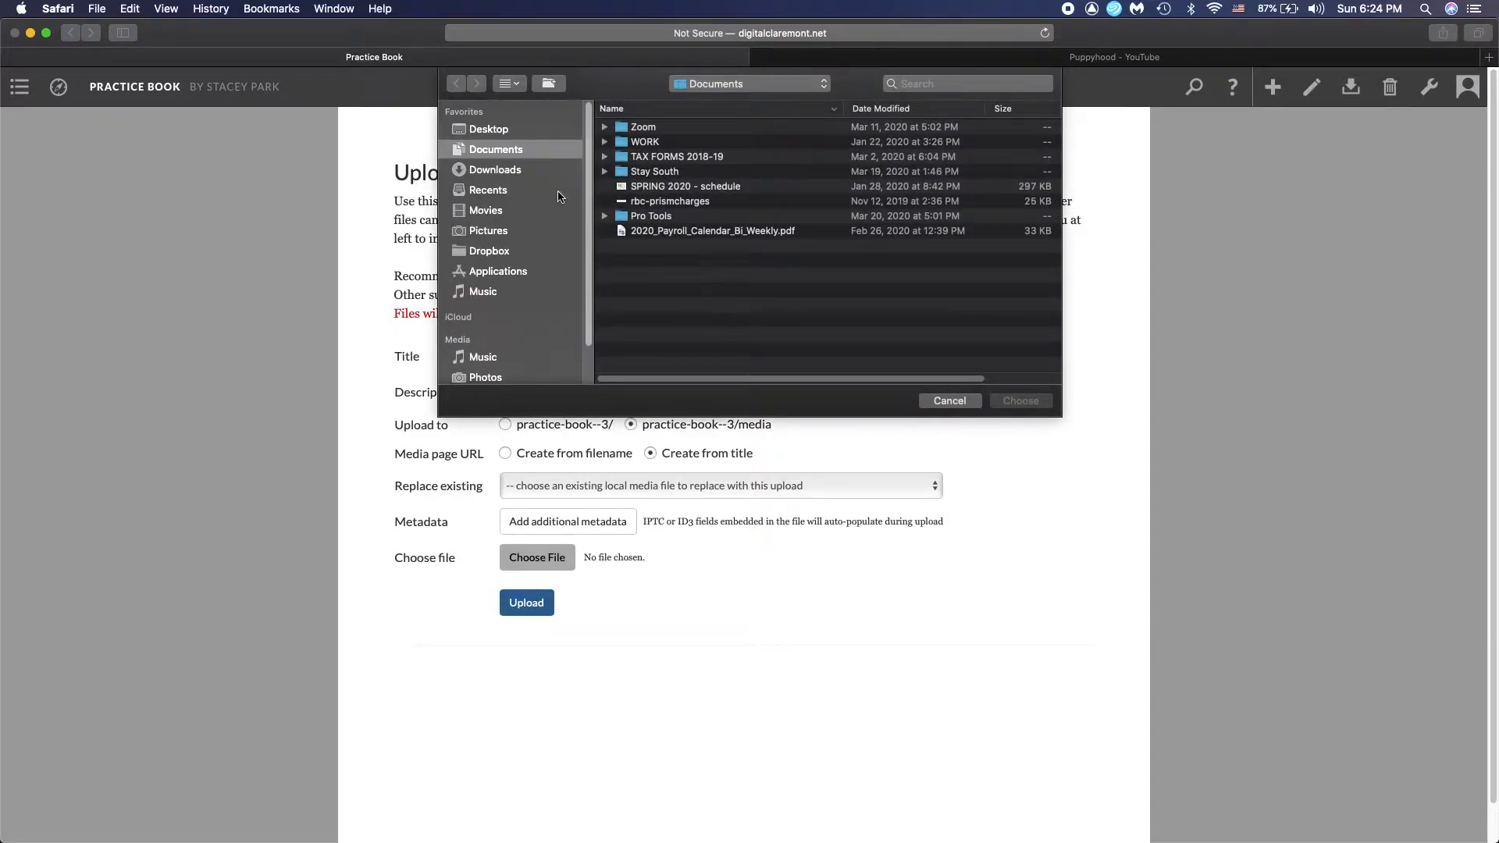
{"action": "left_click", "coordinate": [496, 231]}
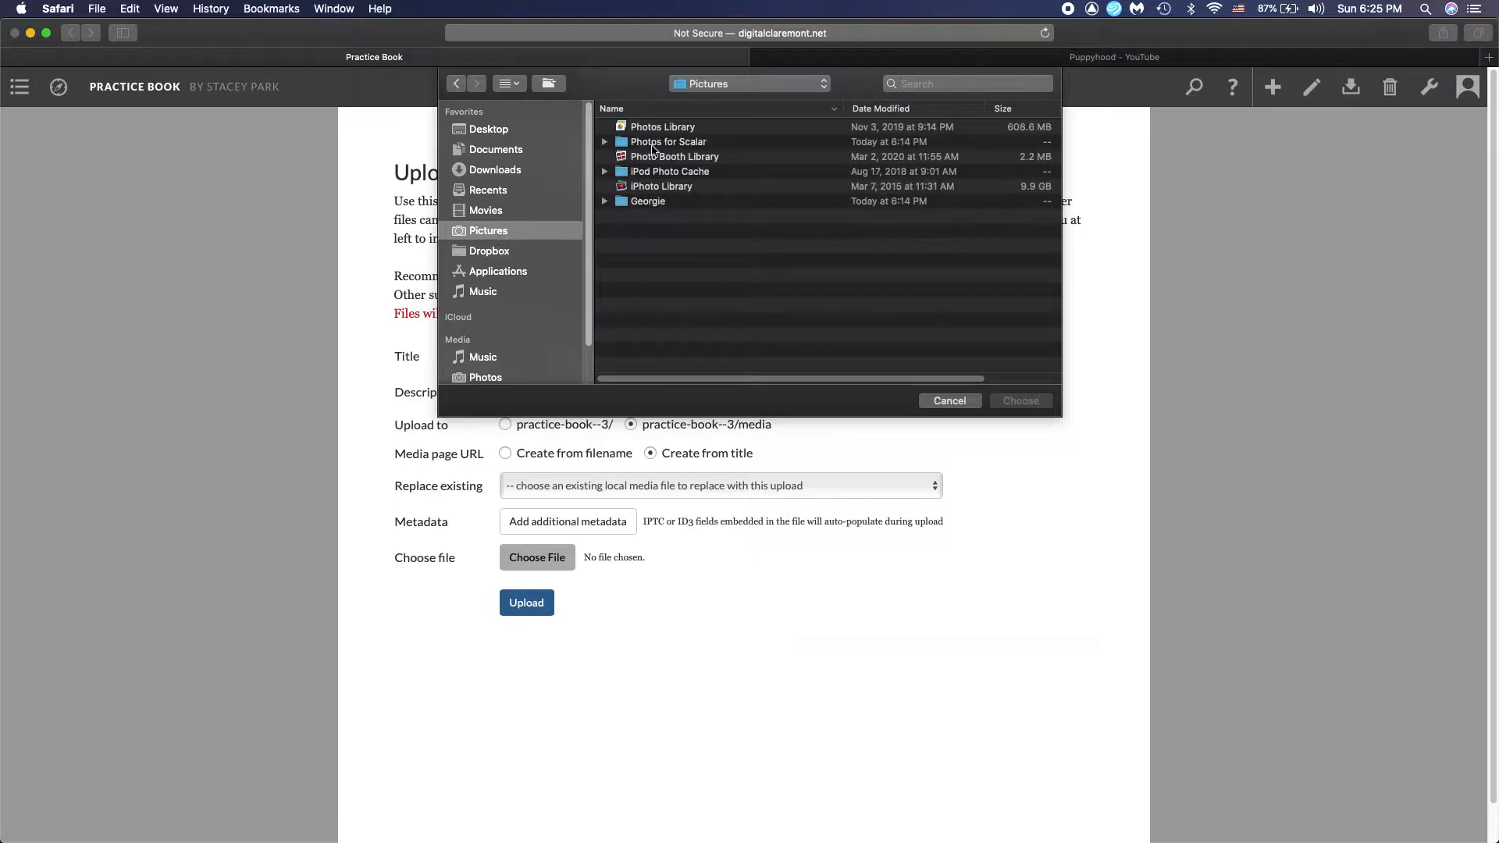
{"action": "double_click", "coordinate": [657, 144]}
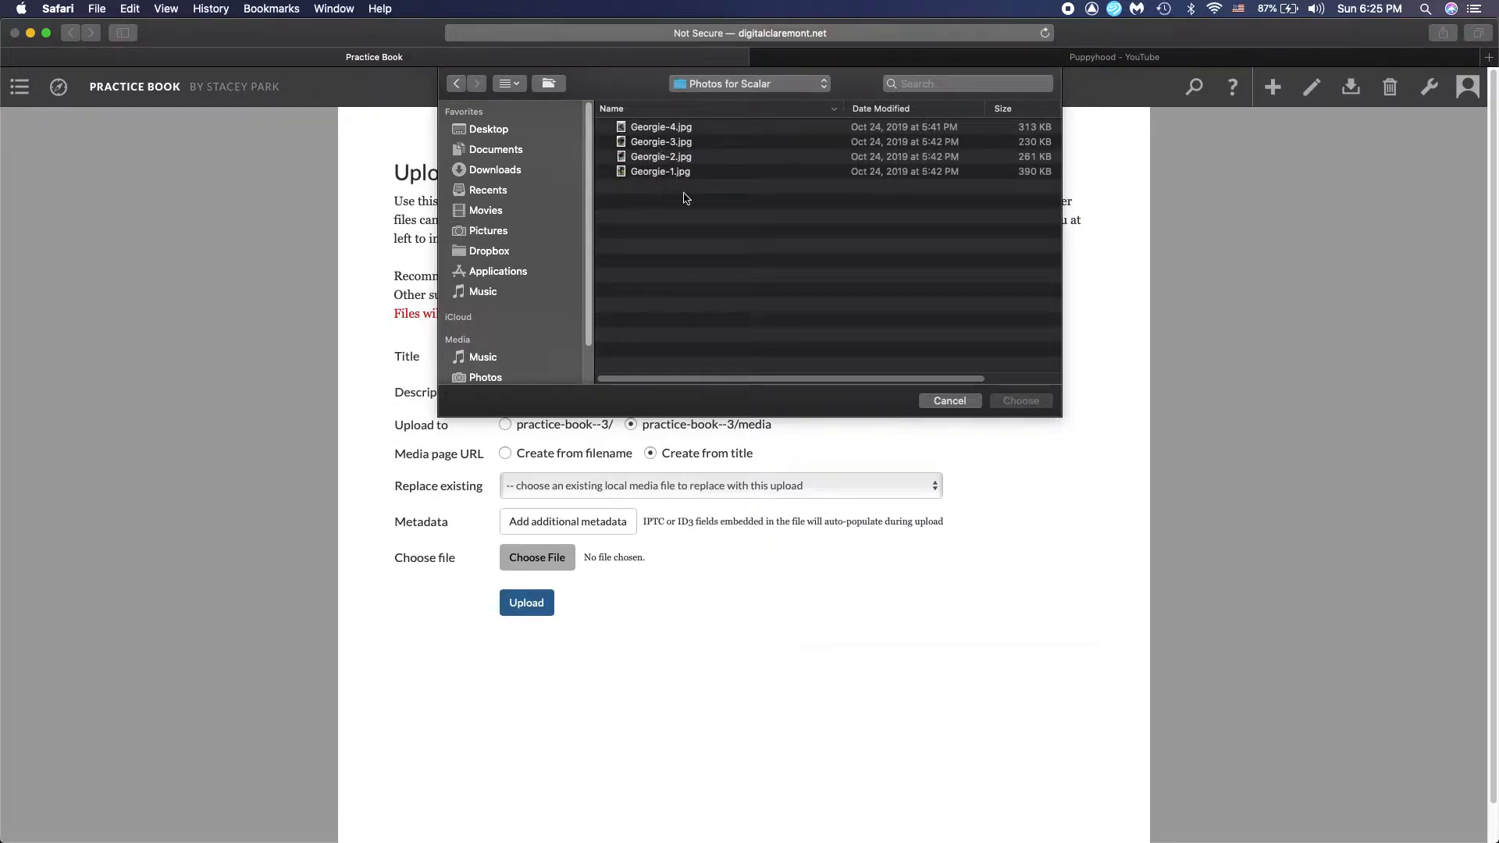
{"action": "left_click", "coordinate": [689, 174]}
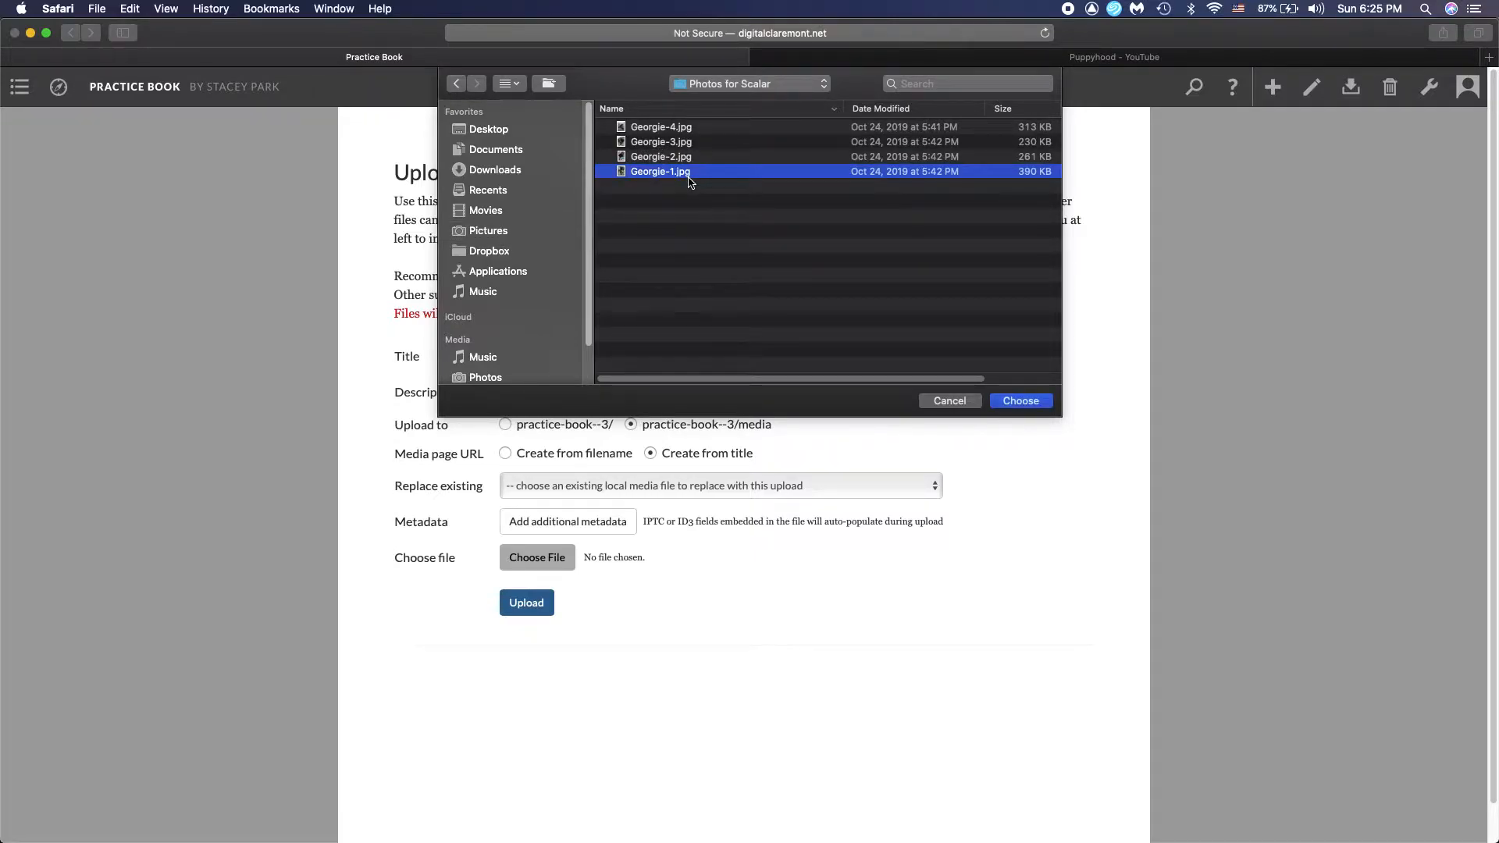
{"action": "double_click", "coordinate": [688, 174]}
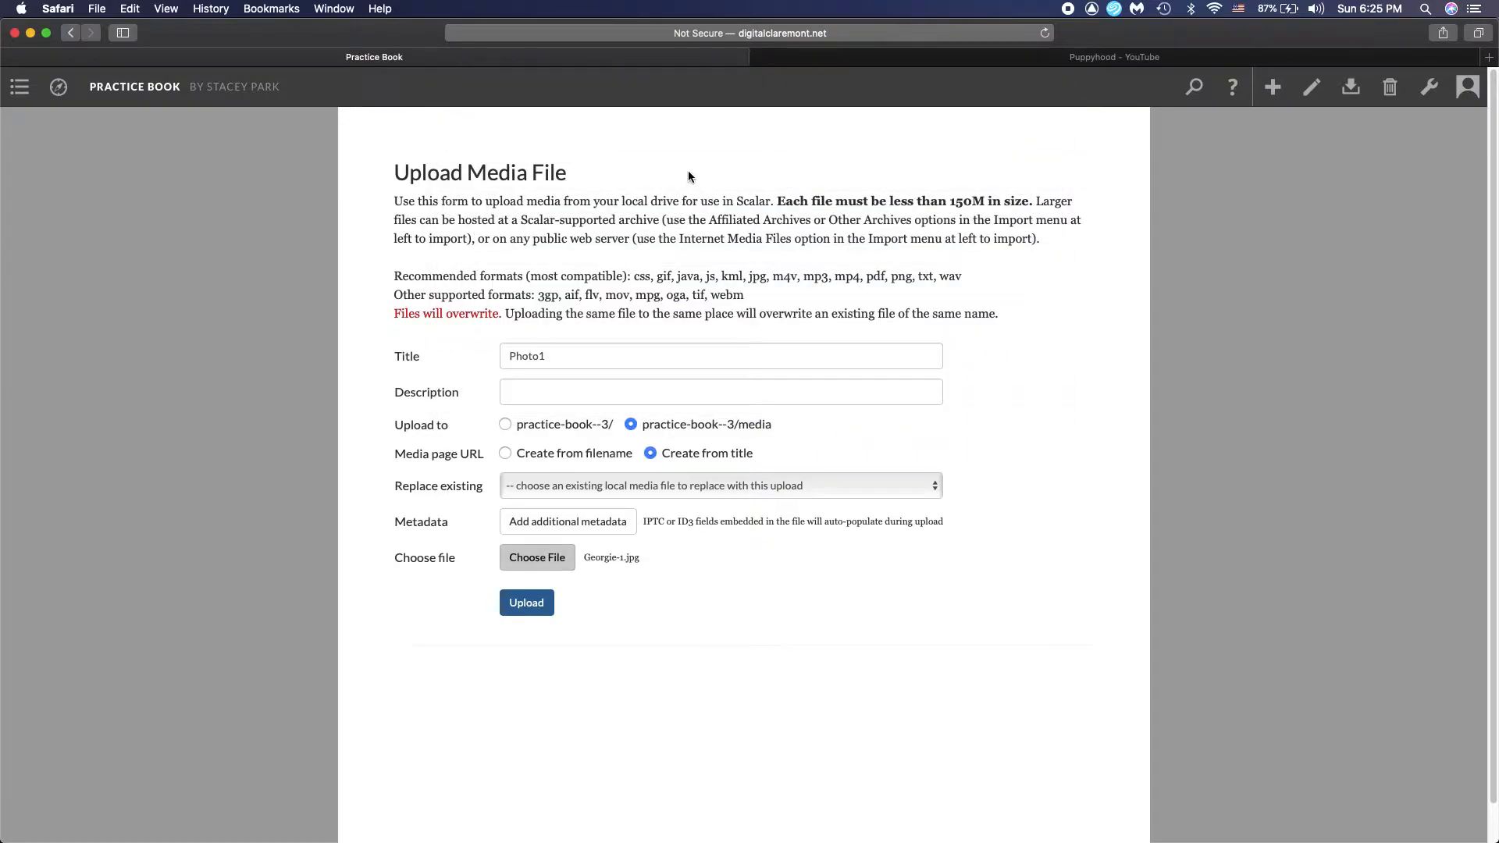
{"action": "left_click", "coordinate": [547, 611]}
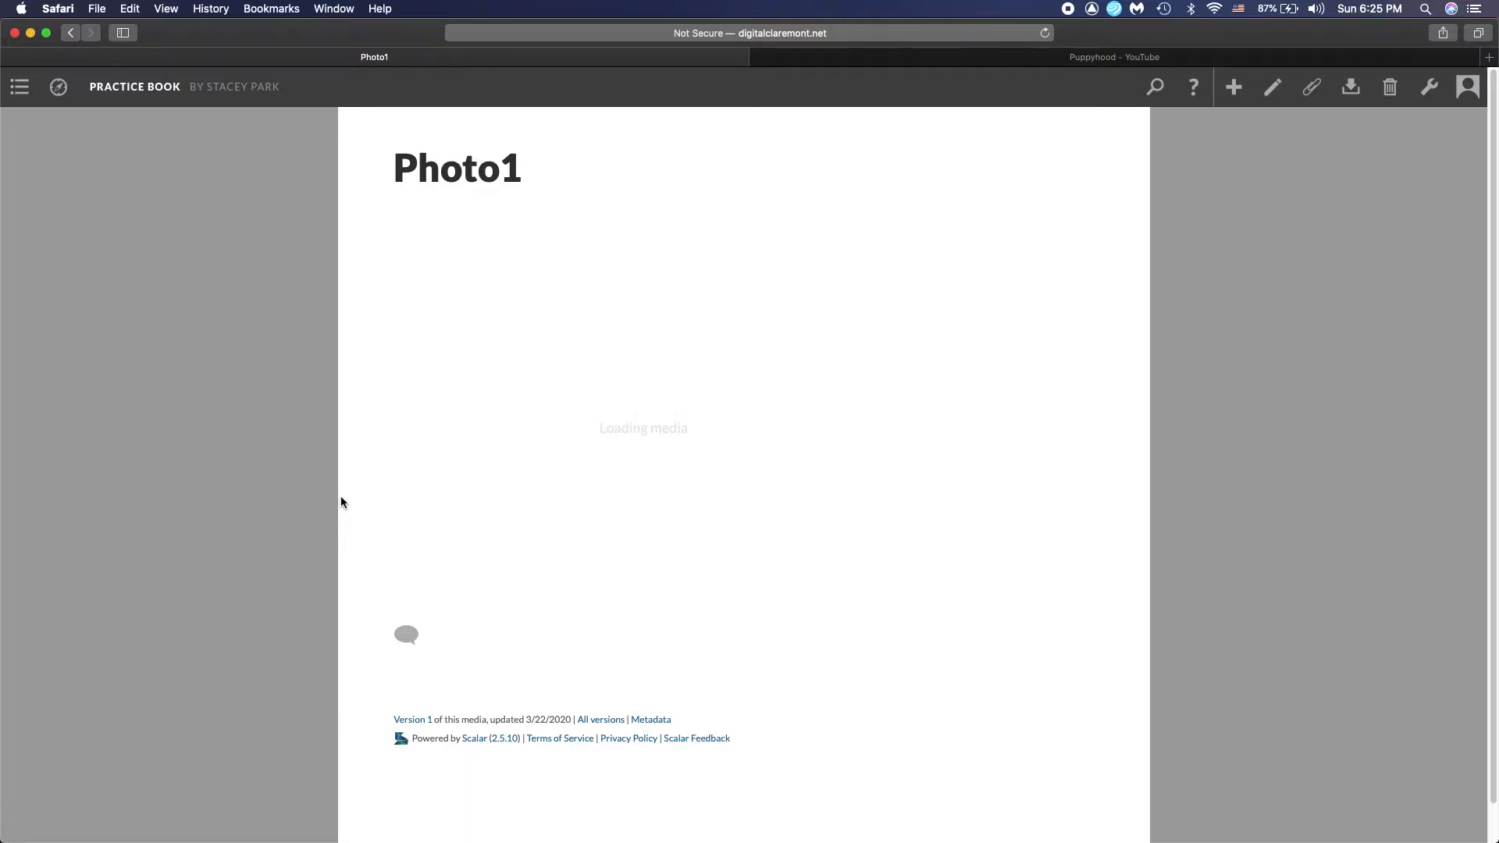
{"action": "scroll", "coordinate": [340, 495], "scroll_direction": "down", "scroll_amount": 5}
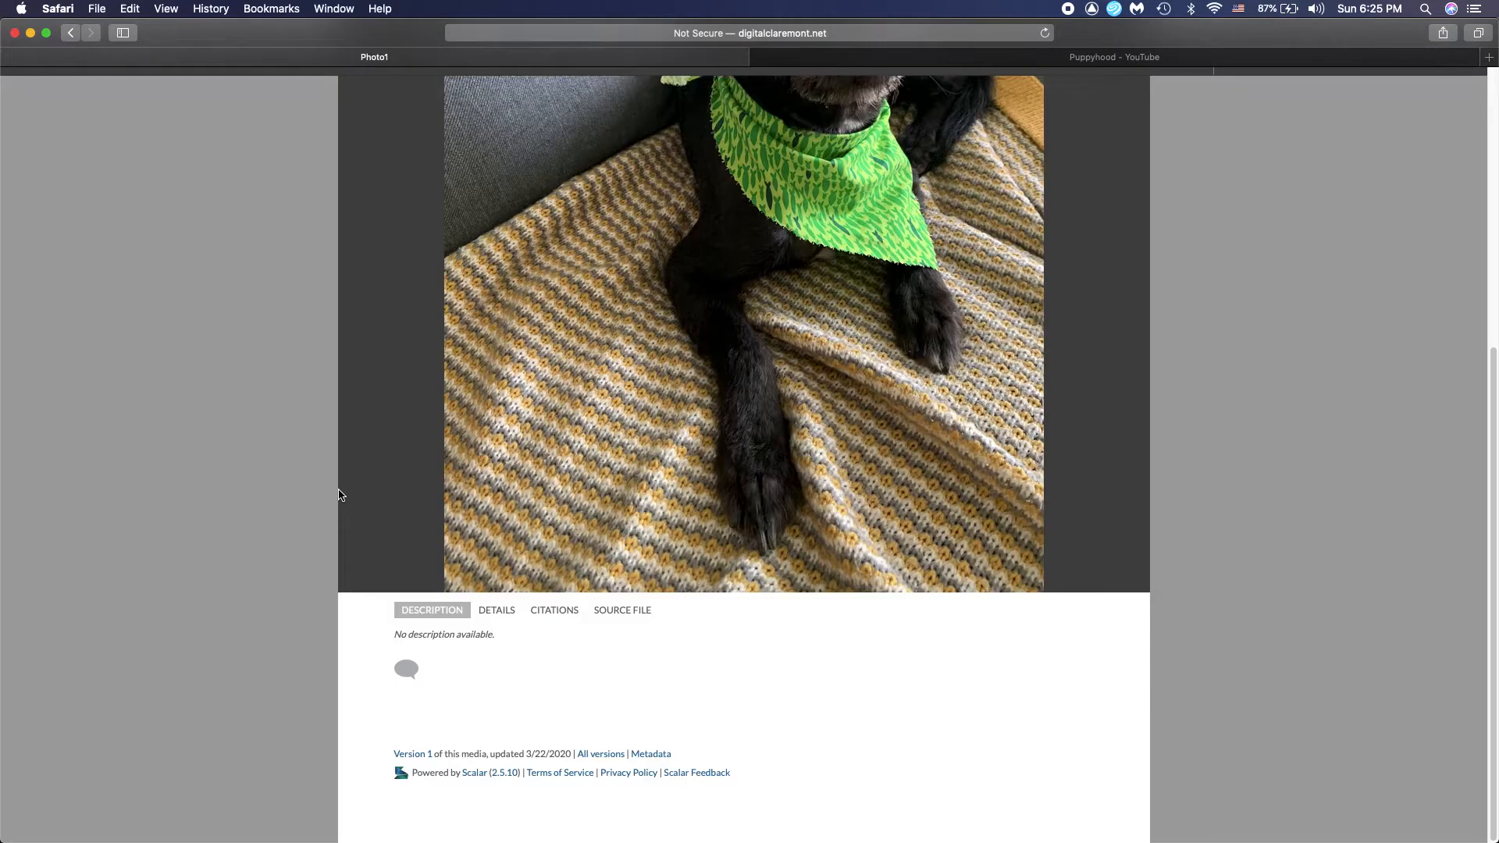
{"action": "scroll", "coordinate": [340, 495], "scroll_direction": "up", "scroll_amount": 5}
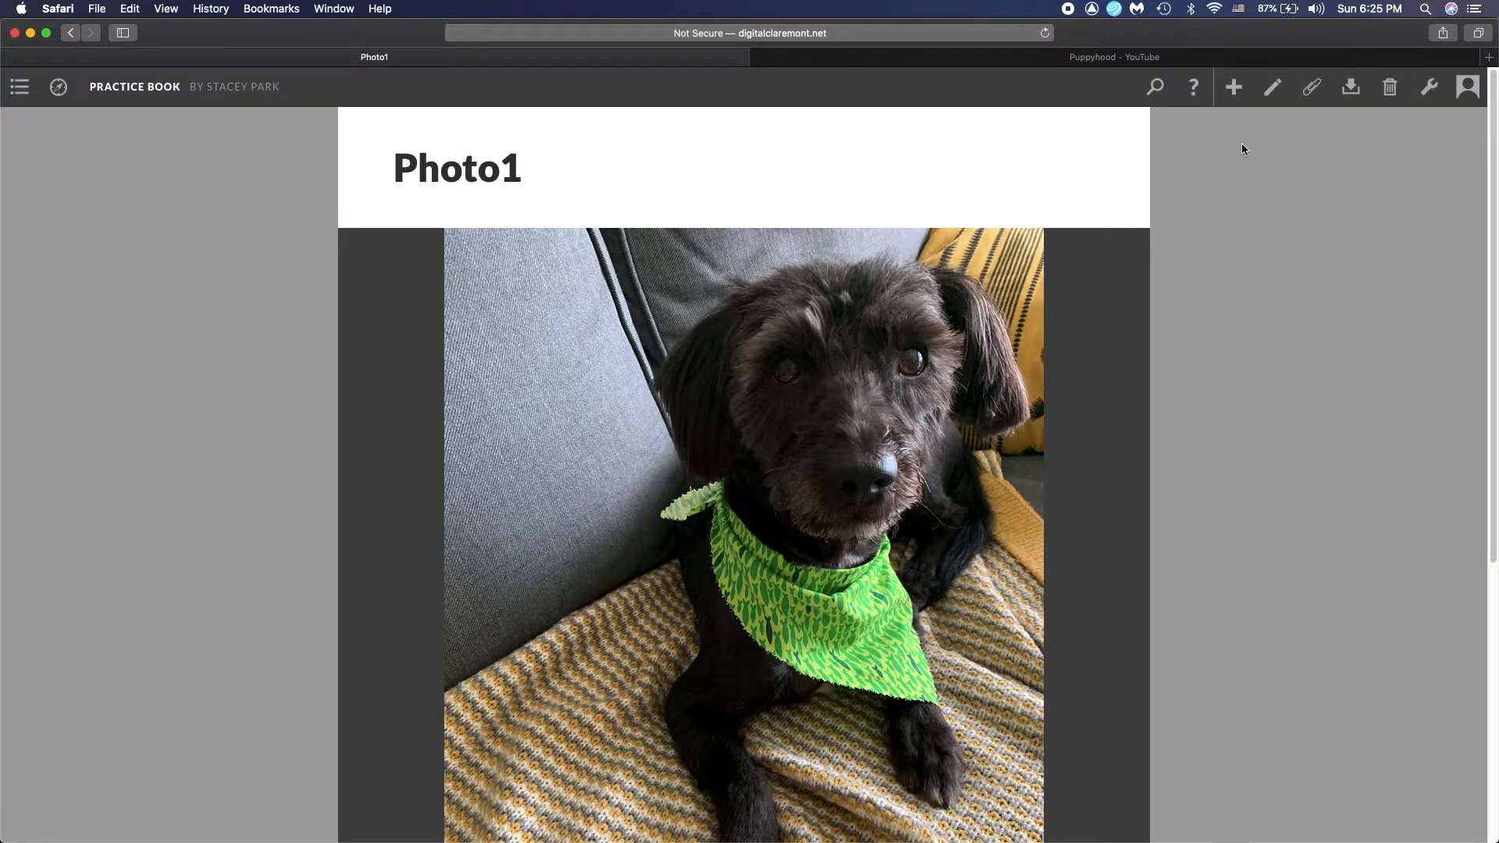
Start another local media file upload and title it photo2
{"action": "left_click", "coordinate": [1340, 99]}
{"action": "left_click", "coordinate": [1341, 98]}
{"action": "mouse_move", "coordinate": [1311, 188]}
{"action": "left_click", "coordinate": [1171, 191]}
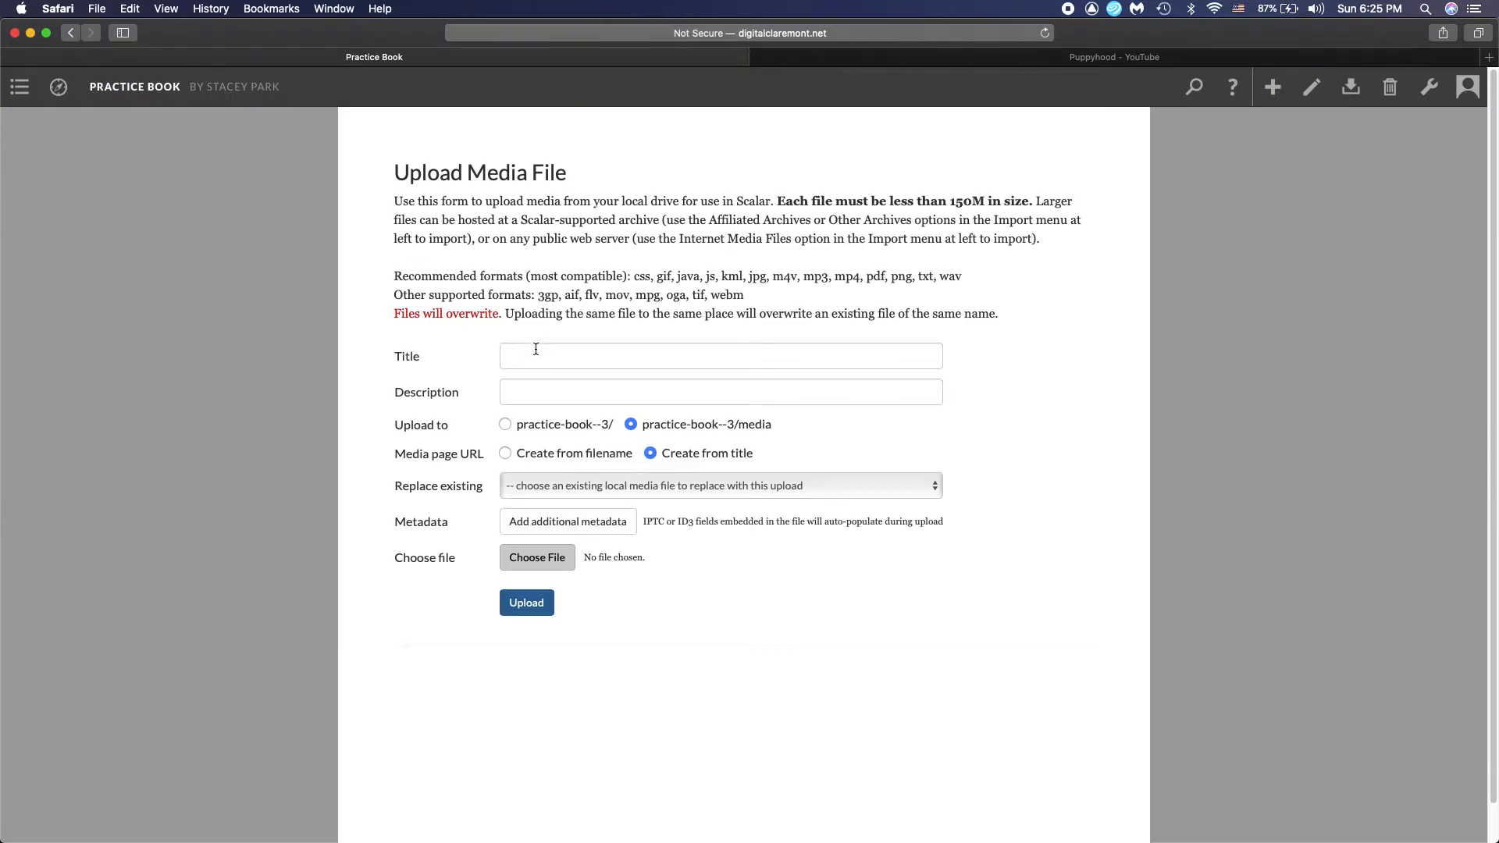
{"action": "left_click", "coordinate": [535, 350]}
{"action": "type", "text": "photoo"}
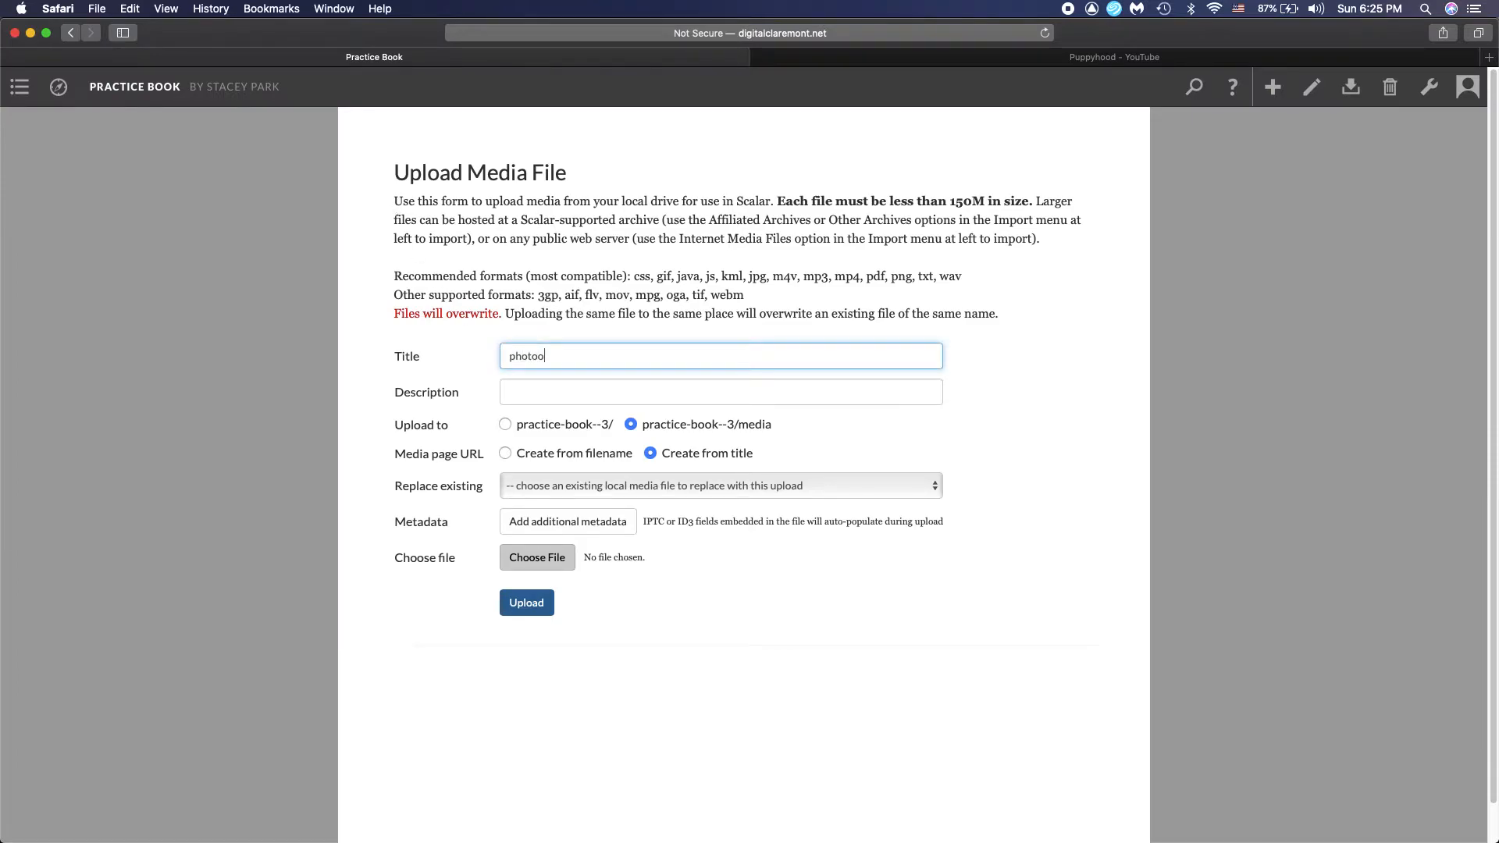
Attach Georgie-2.jpg from the Photos for Scalar folder, upload it, and look over its media page
{"action": "left_click", "coordinate": [537, 559]}
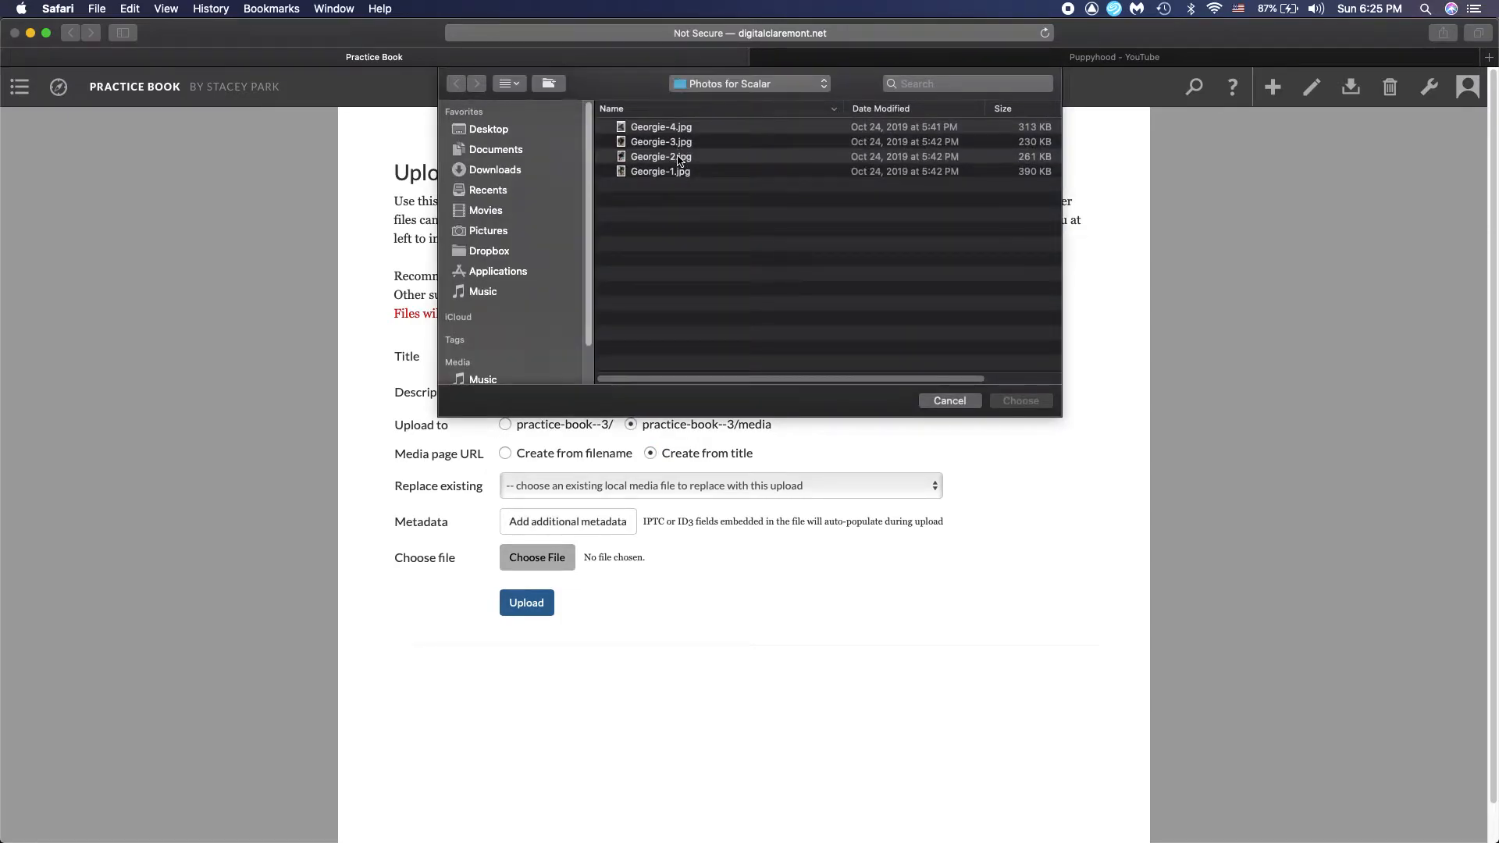
{"action": "left_click", "coordinate": [678, 157]}
{"action": "double_click", "coordinate": [678, 159]}
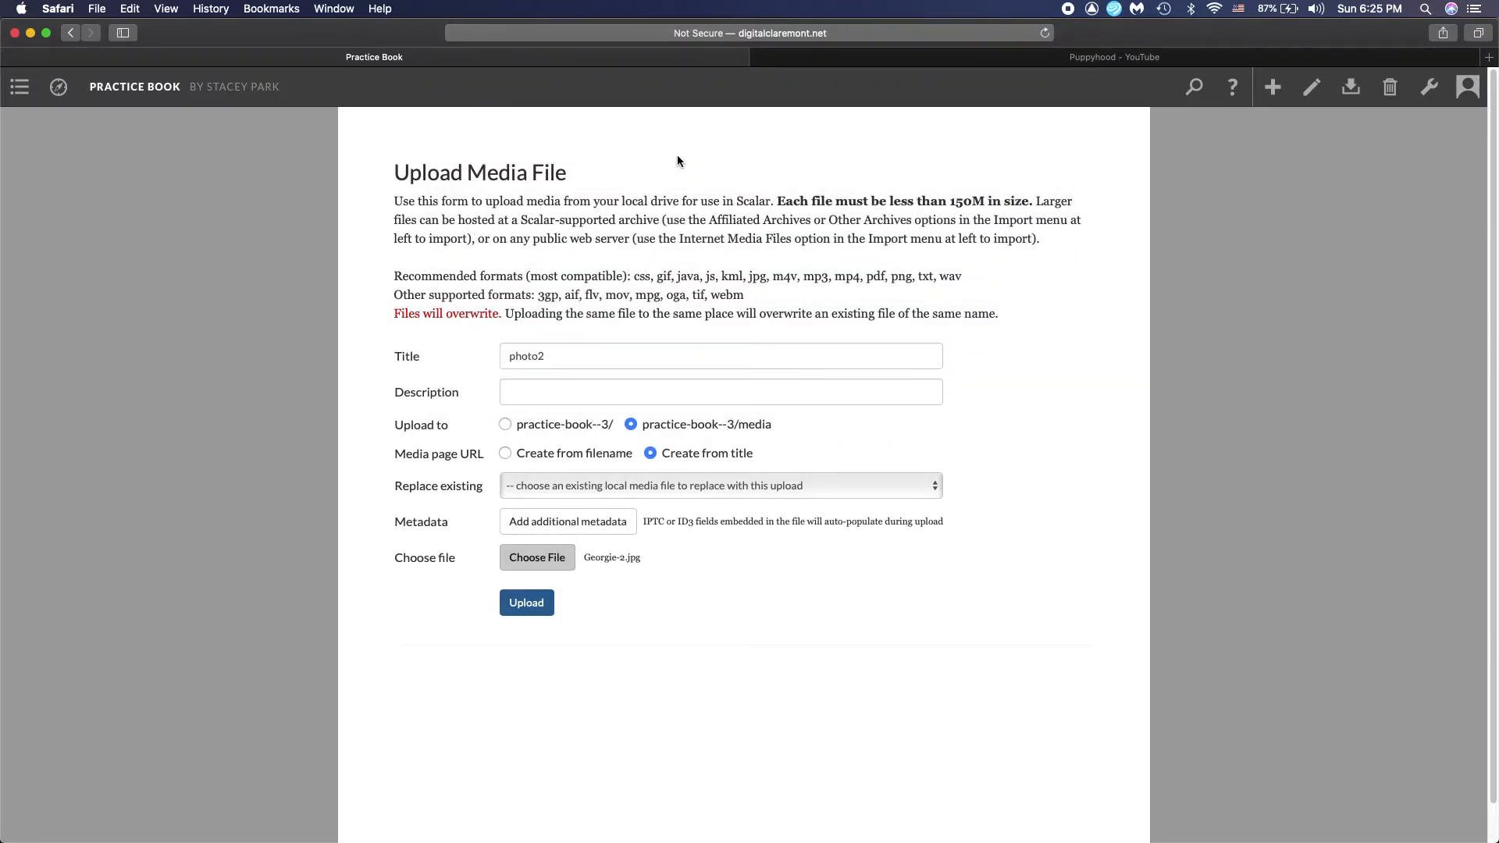
{"action": "left_click", "coordinate": [526, 603]}
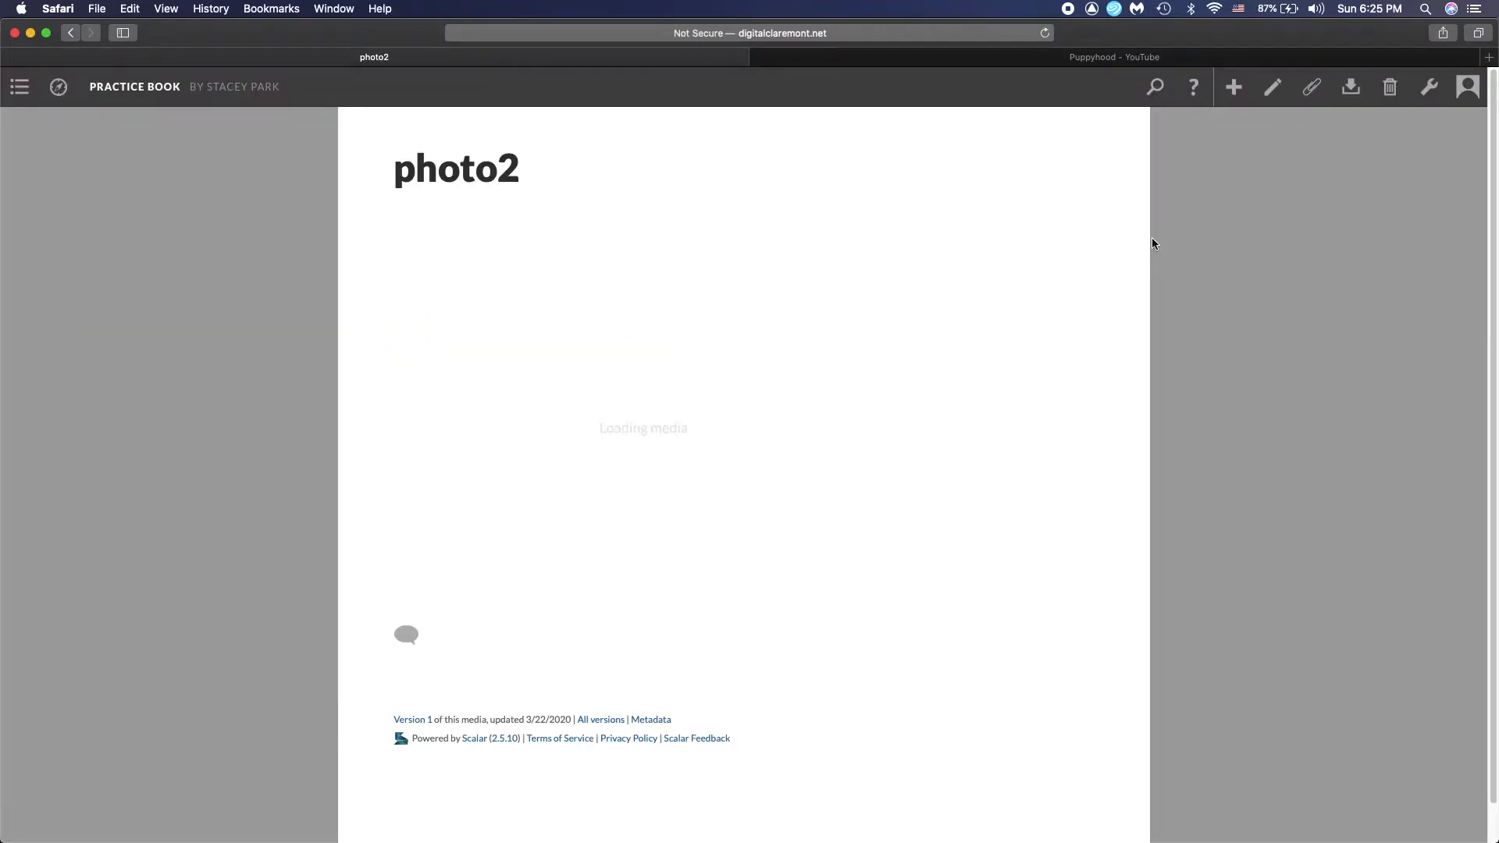
{"action": "scroll", "coordinate": [1152, 243], "scroll_direction": "down", "scroll_amount": 2}
{"action": "scroll", "coordinate": [1152, 244], "scroll_direction": "down", "scroll_amount": 5}
{"action": "scroll", "coordinate": [1152, 243], "scroll_direction": "up", "scroll_amount": 7}
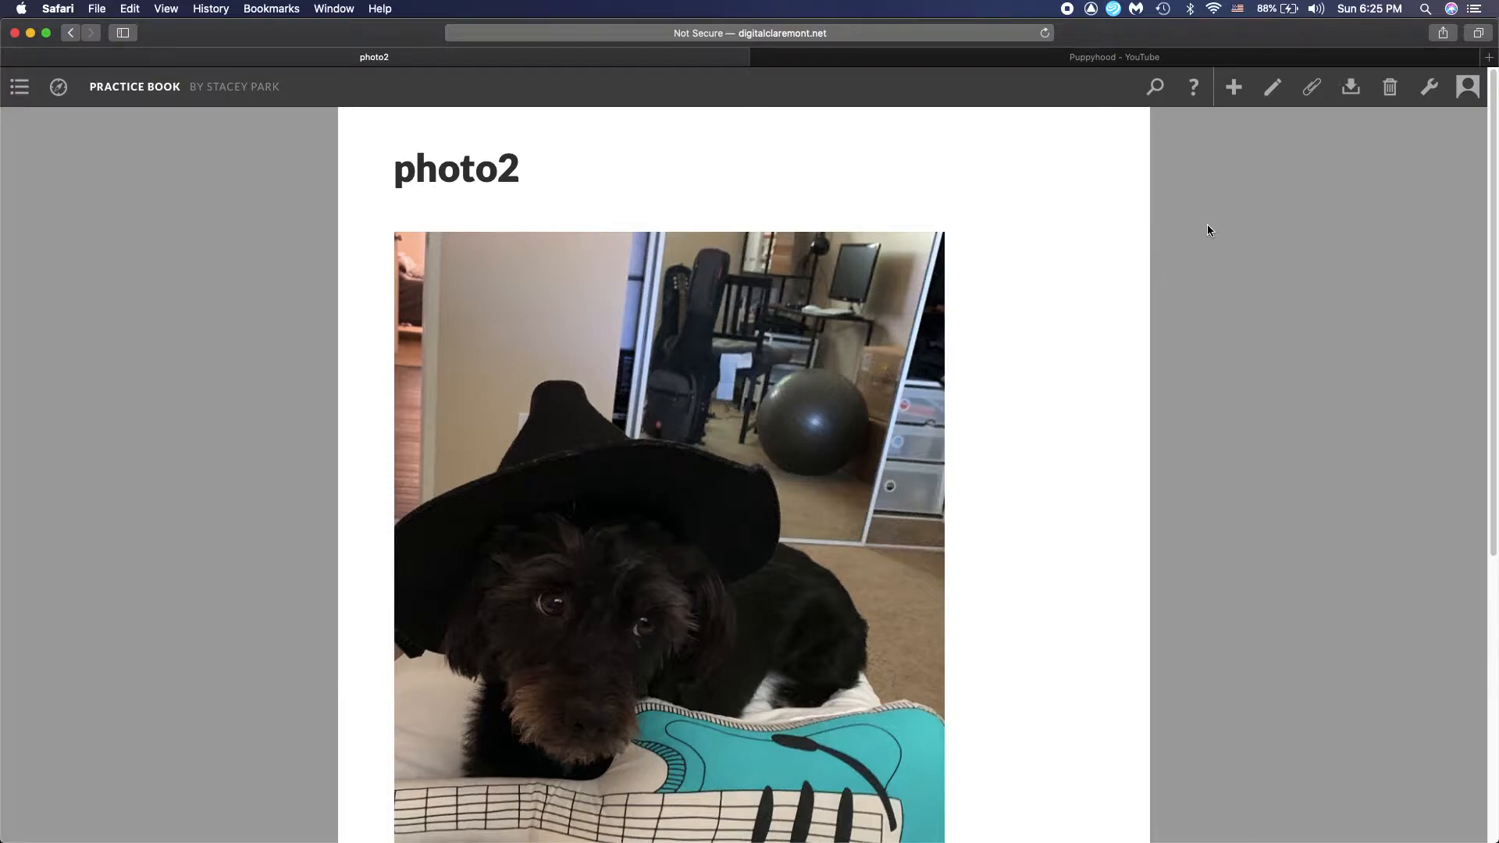
Switch to the Puppyhood video on YouTube and copy its web address
{"action": "mouse_move", "coordinate": [1338, 107]}
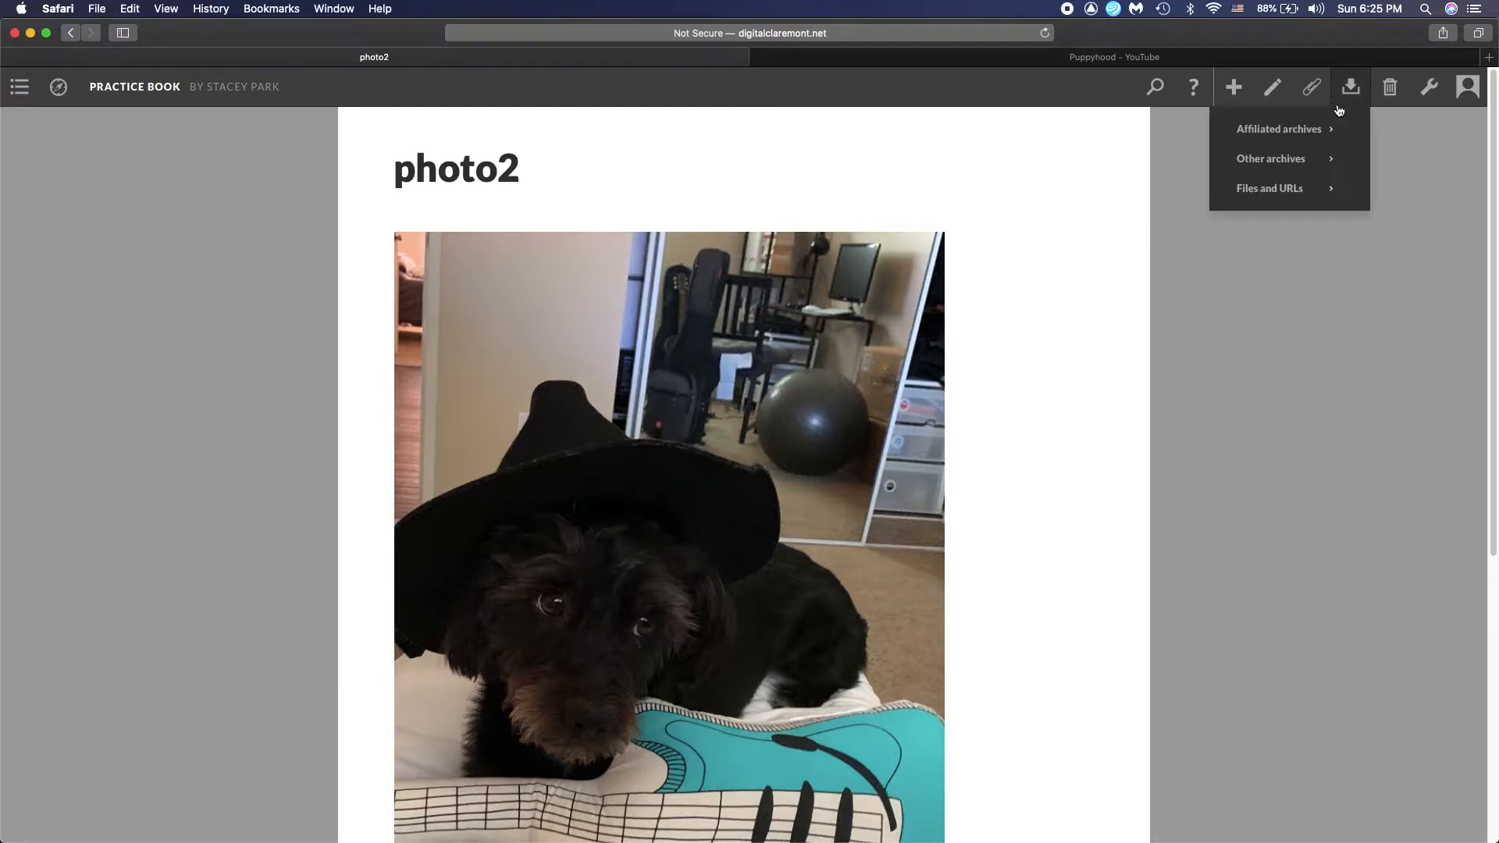
{"action": "mouse_move", "coordinate": [1337, 161]}
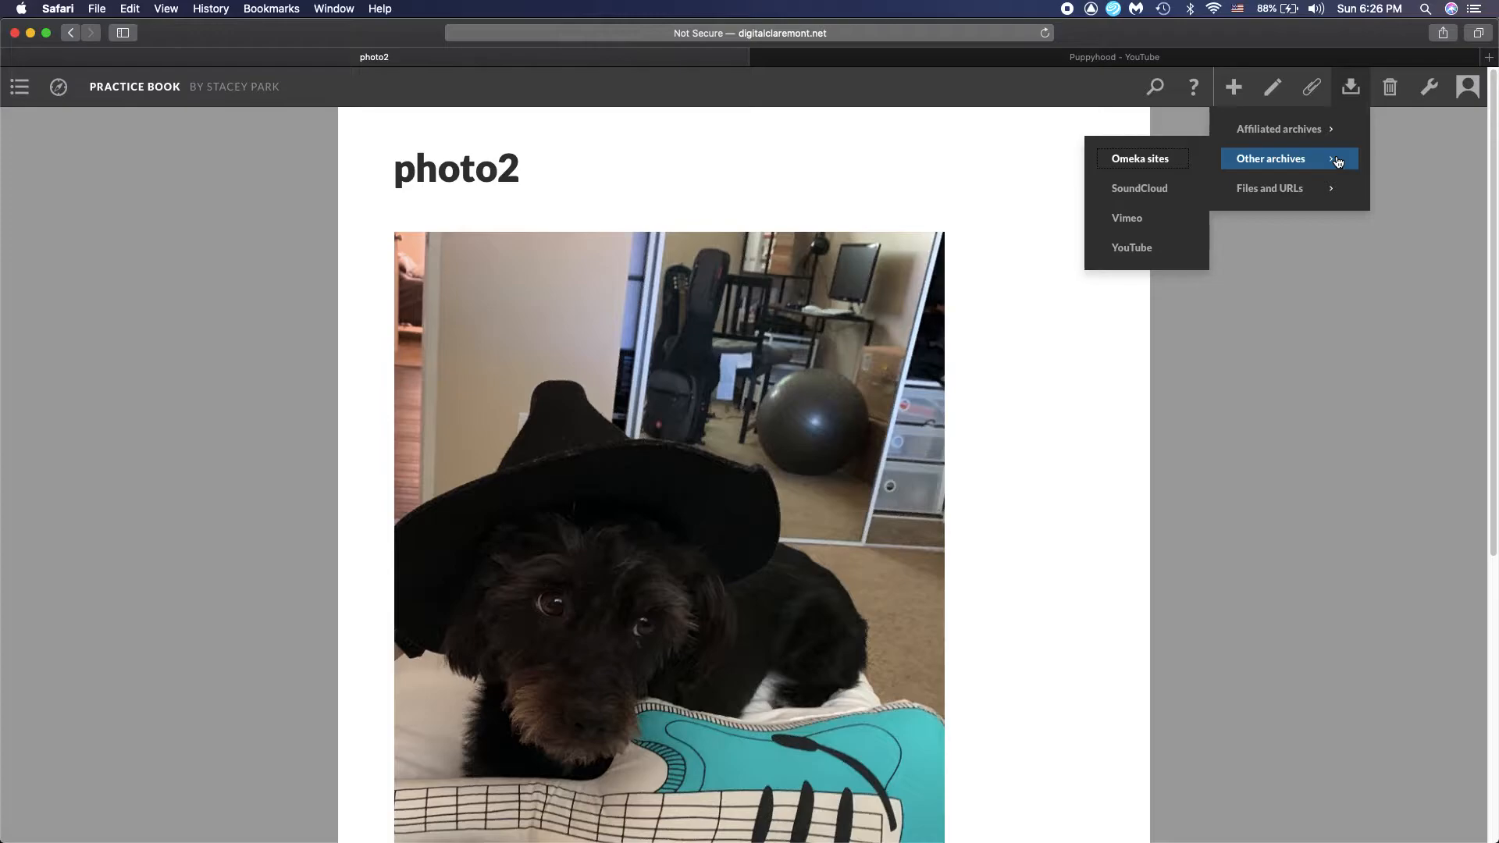
{"action": "left_click", "coordinate": [1208, 56]}
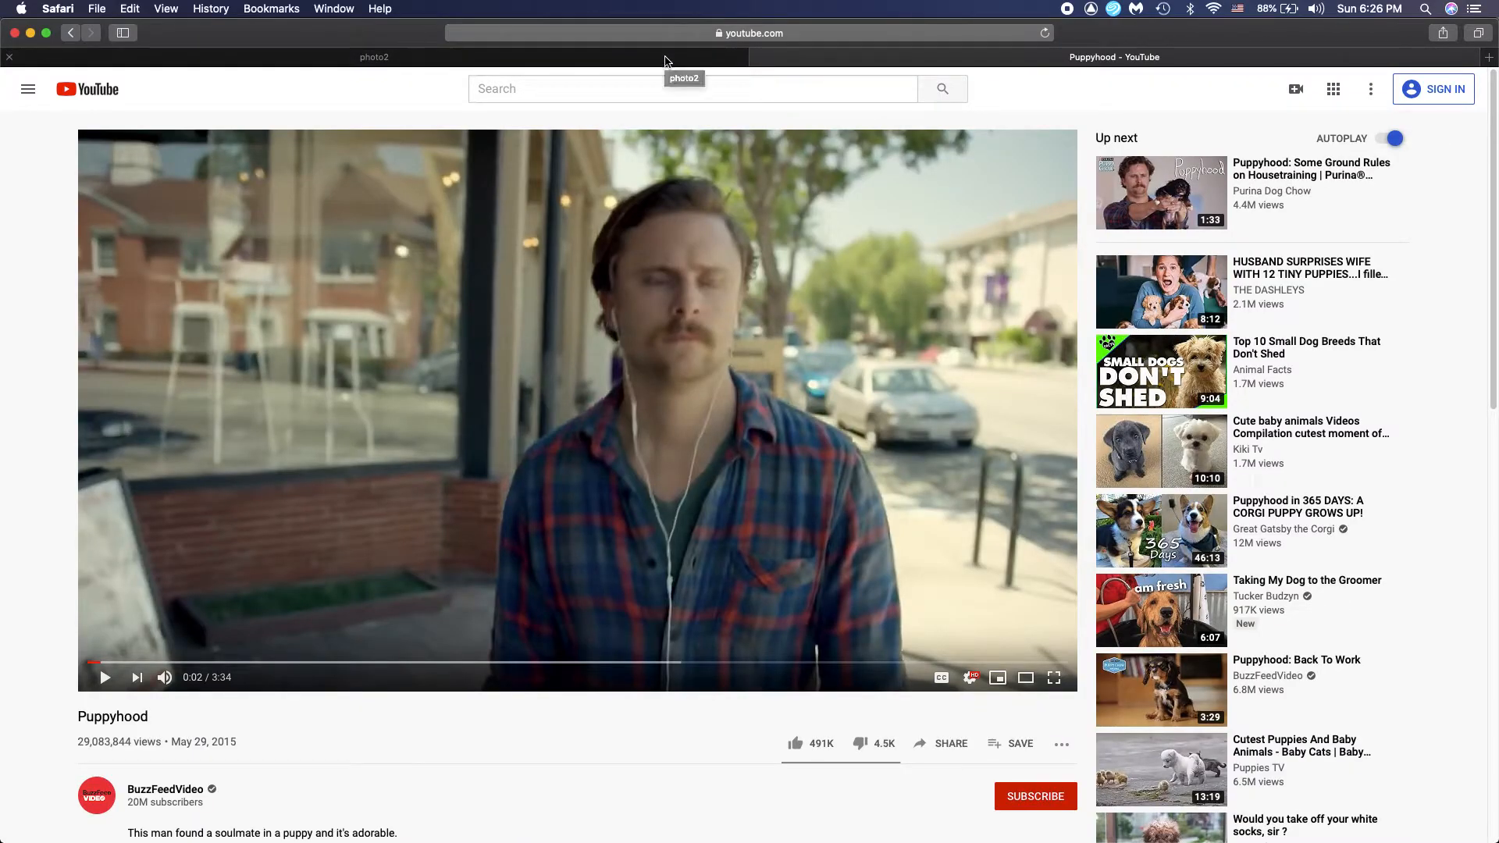
{"action": "left_click", "coordinate": [671, 34]}
{"action": "key", "text": "cmd+c"}
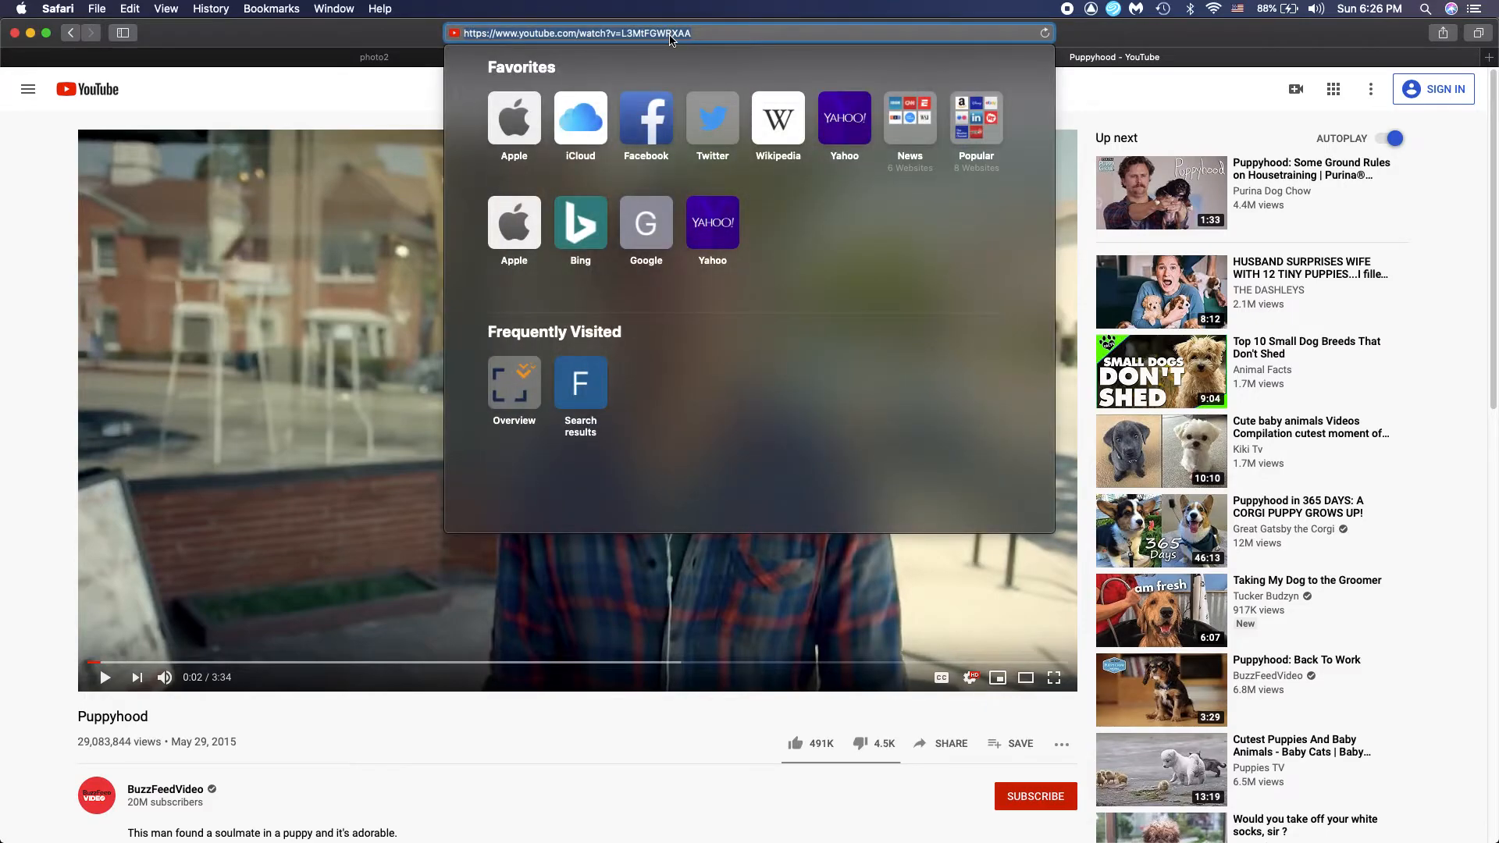
Return to the Scalar book, open the YouTube importer, and search for the copied Puppyhood video address
{"action": "left_click", "coordinate": [383, 57]}
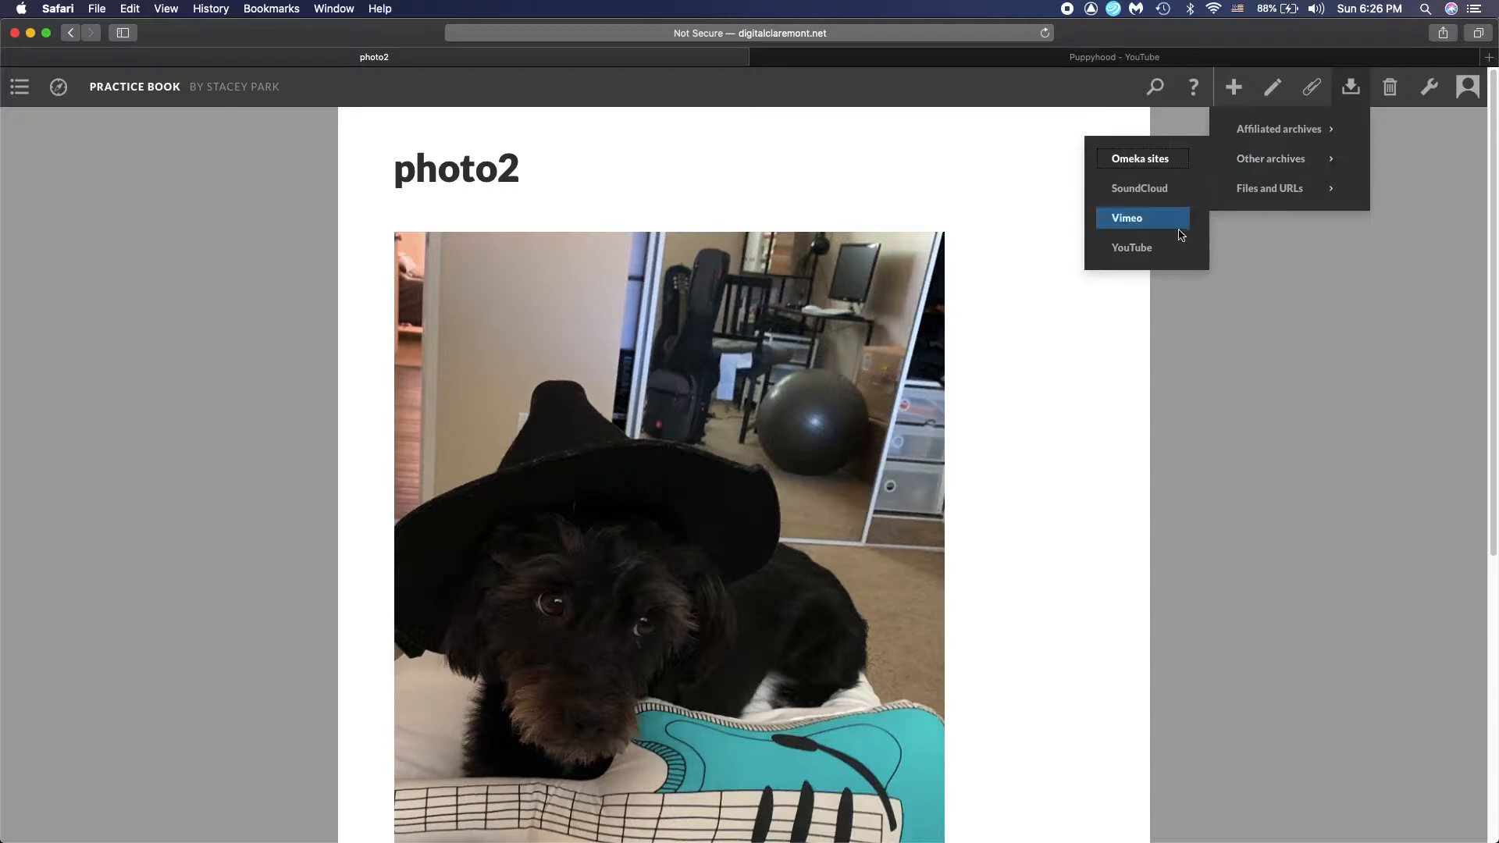
{"action": "left_click", "coordinate": [1184, 230]}
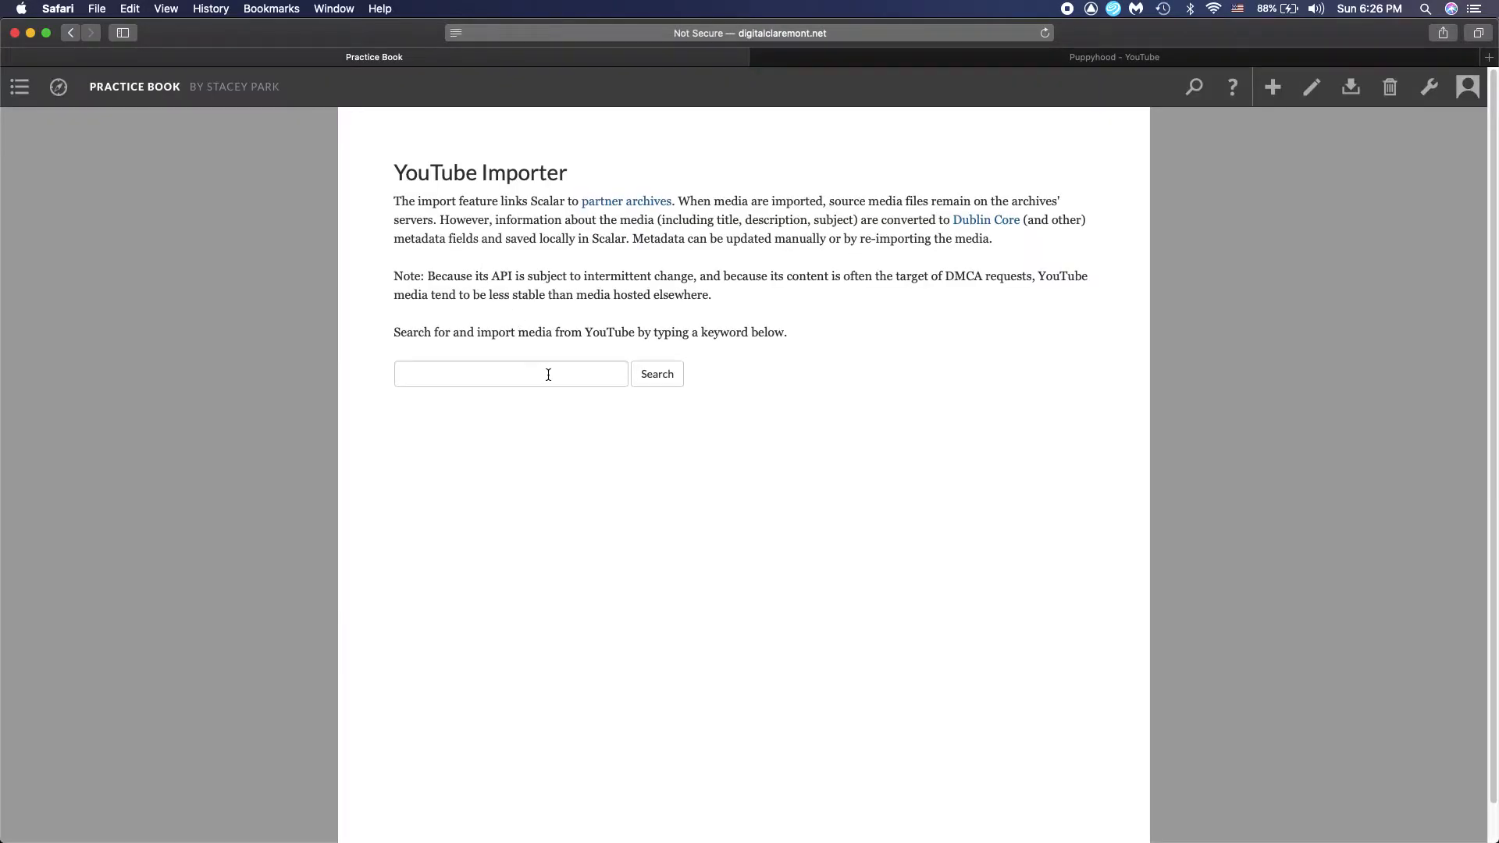
{"action": "left_click", "coordinate": [613, 373]}
{"action": "key", "text": "cmd+v"}
{"action": "left_click", "coordinate": [657, 374]}
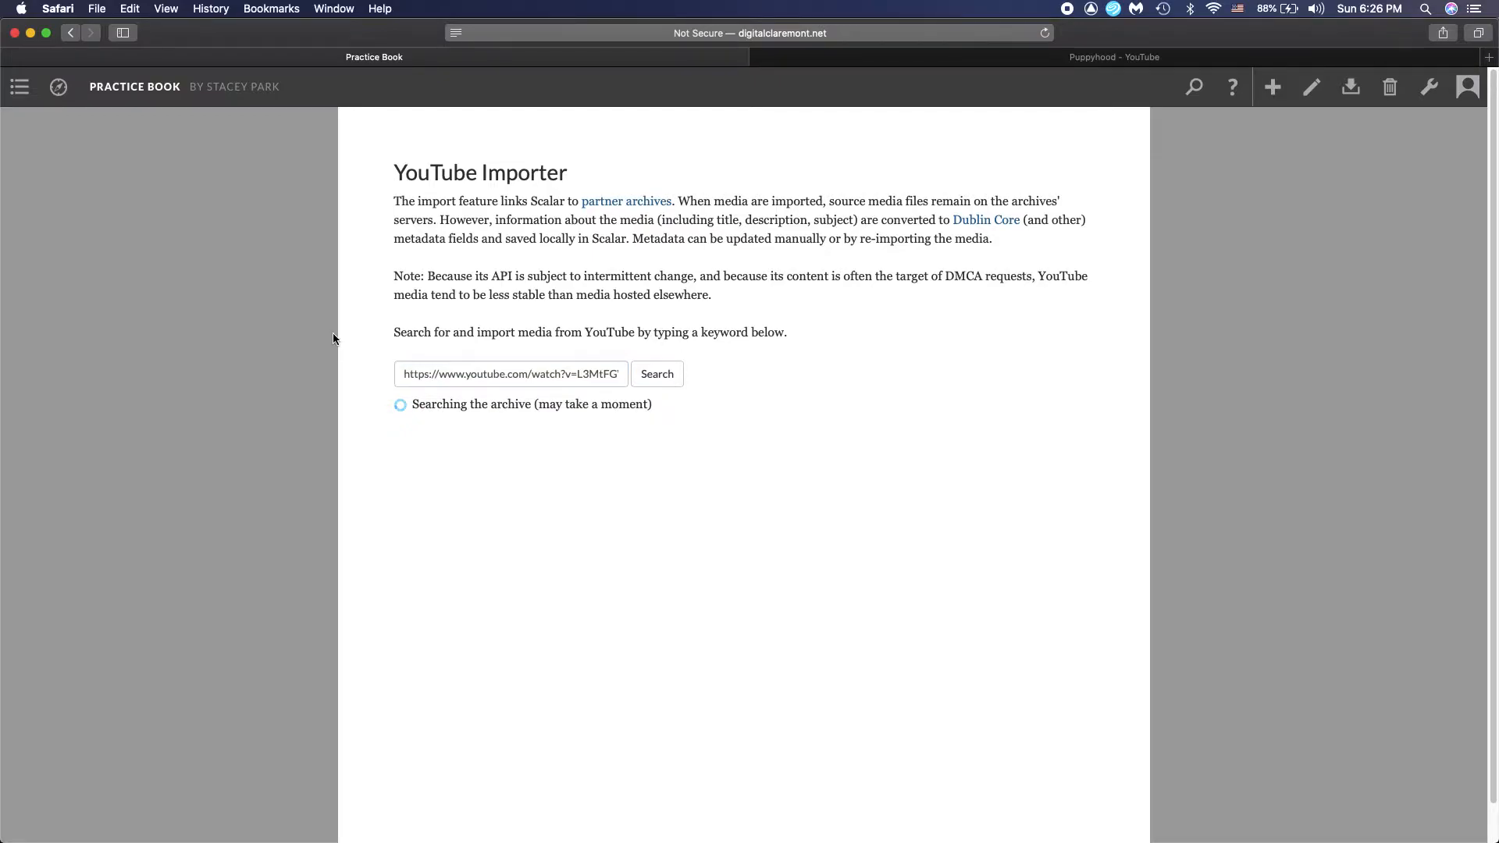
Import the Puppyhood video from the search results with its metadata as supplied, and close the import notice
{"action": "left_click", "coordinate": [492, 410]}
{"action": "left_click", "coordinate": [1045, 697]}
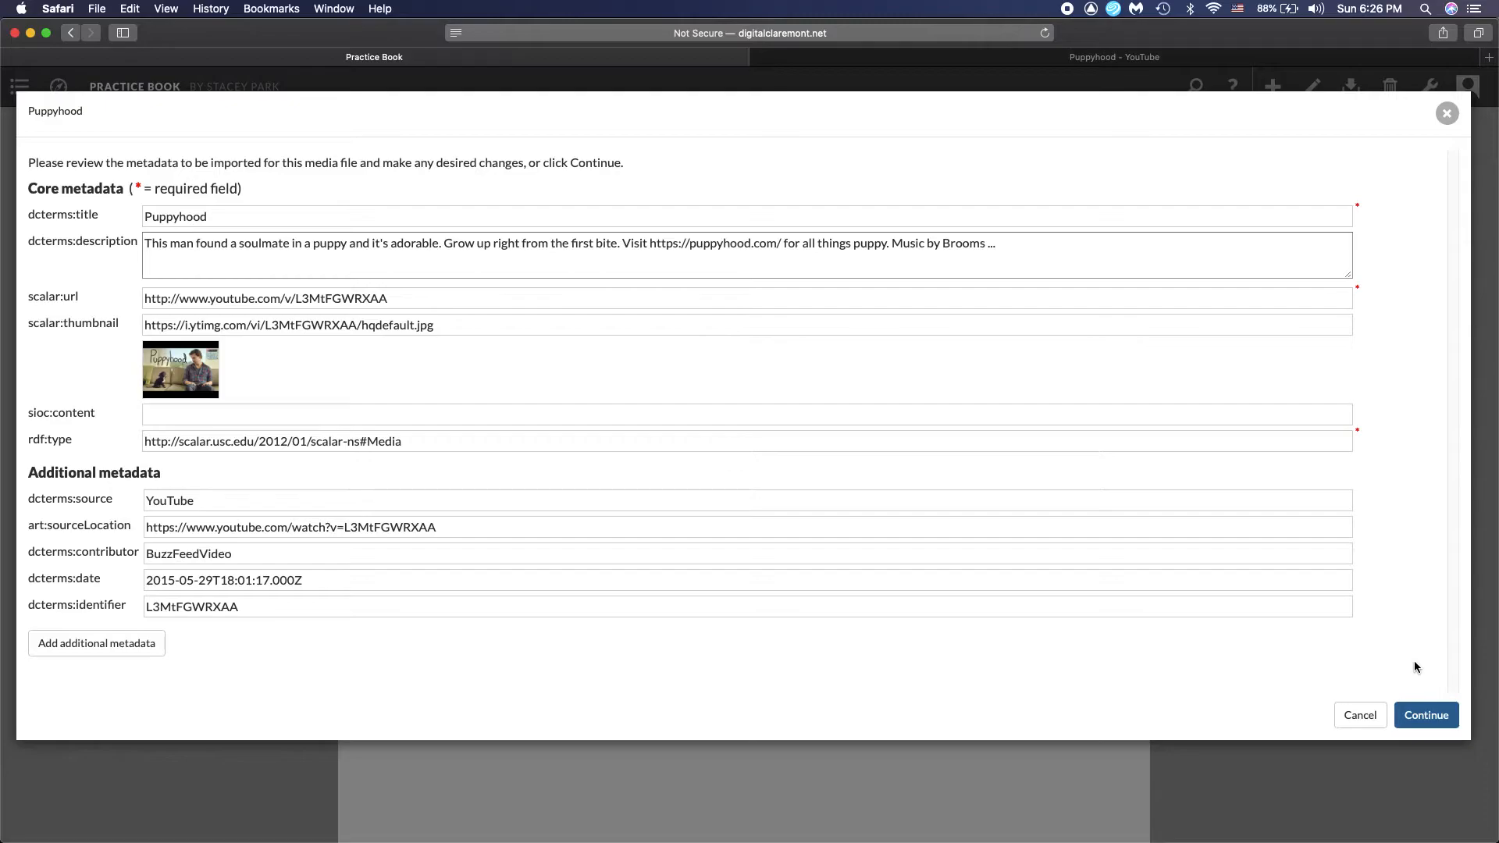
{"action": "left_click", "coordinate": [1425, 715]}
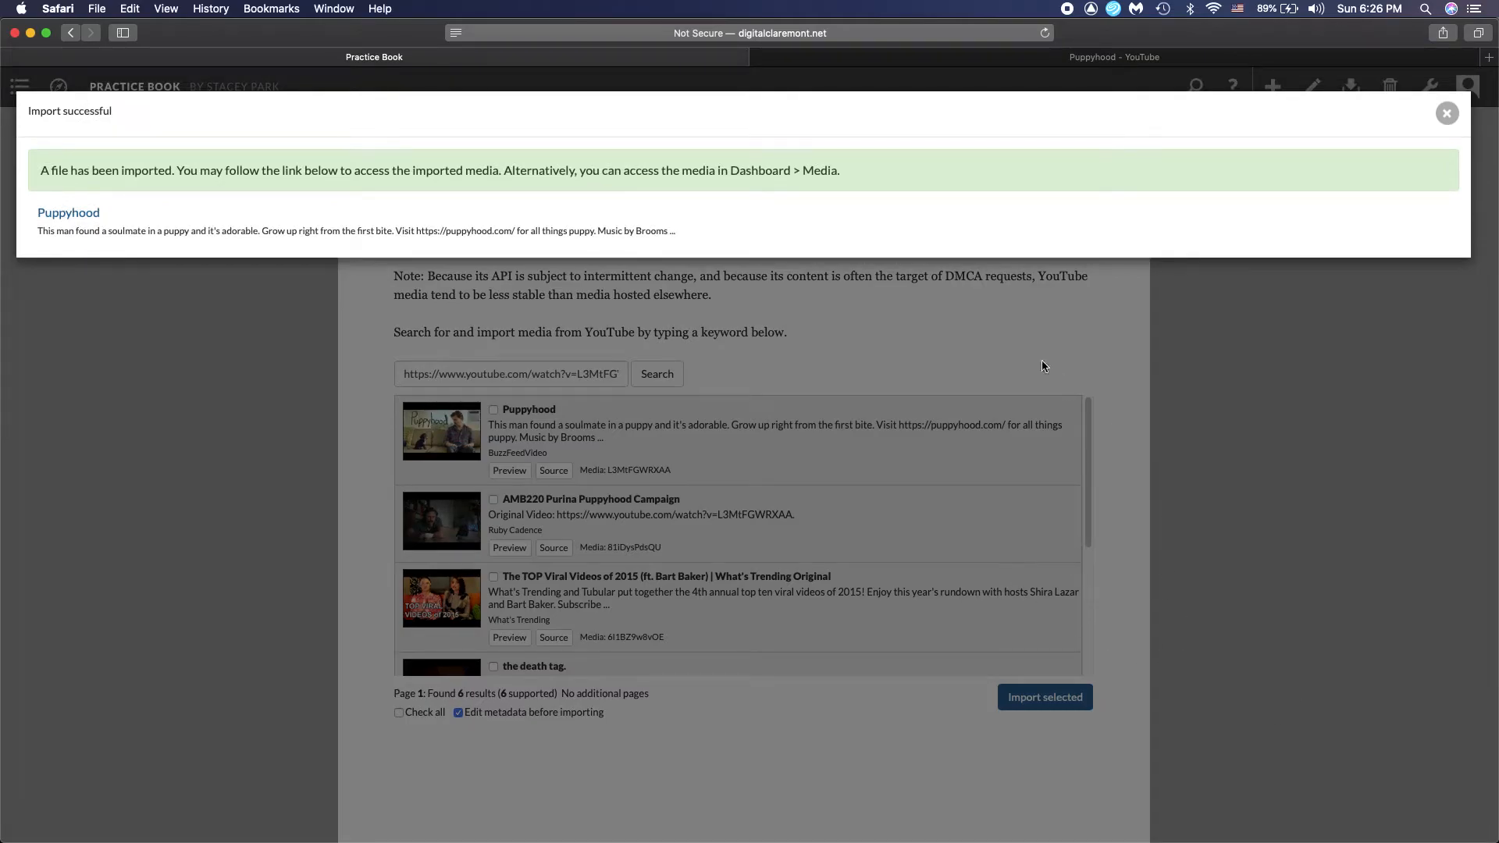
{"action": "left_click", "coordinate": [1445, 119]}
{"action": "mouse_move", "coordinate": [1361, 95]}
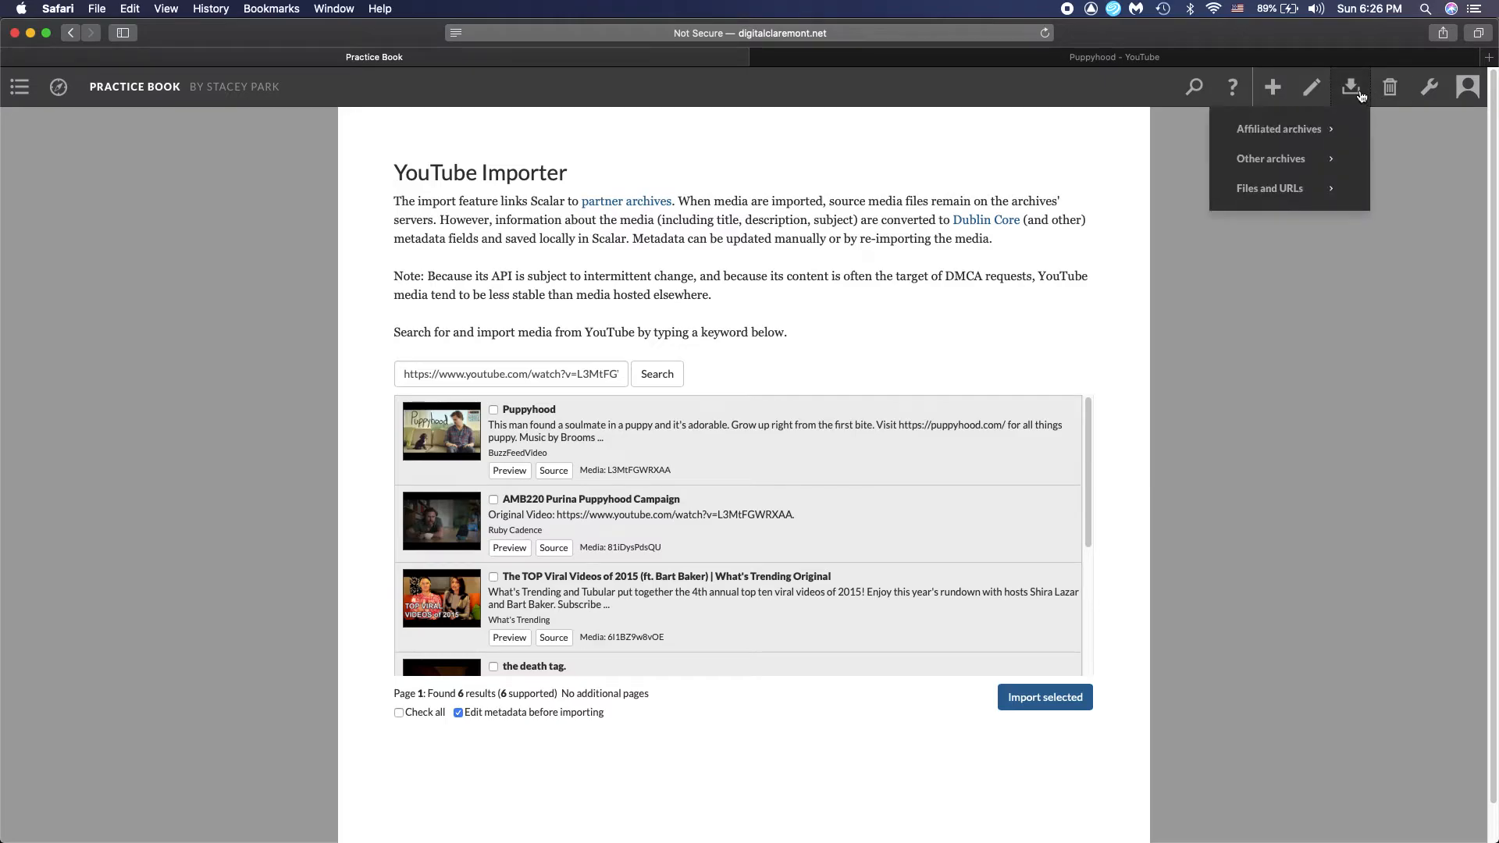
{"action": "mouse_move", "coordinate": [1327, 193]}
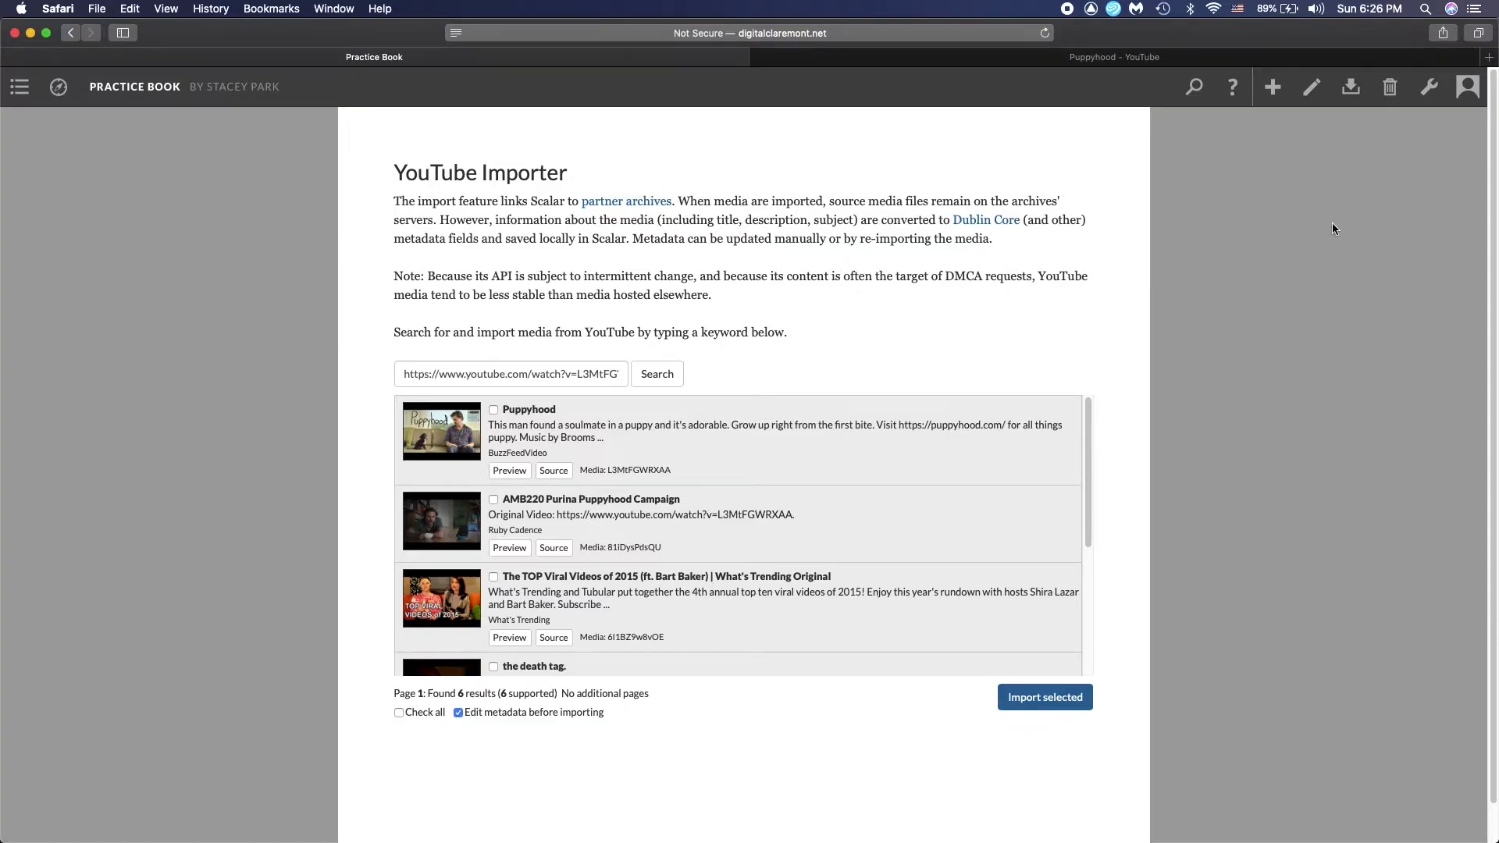
Open the content listing in the book's dashboard and choose which type of item it lists
{"action": "left_click", "coordinate": [1428, 87]}
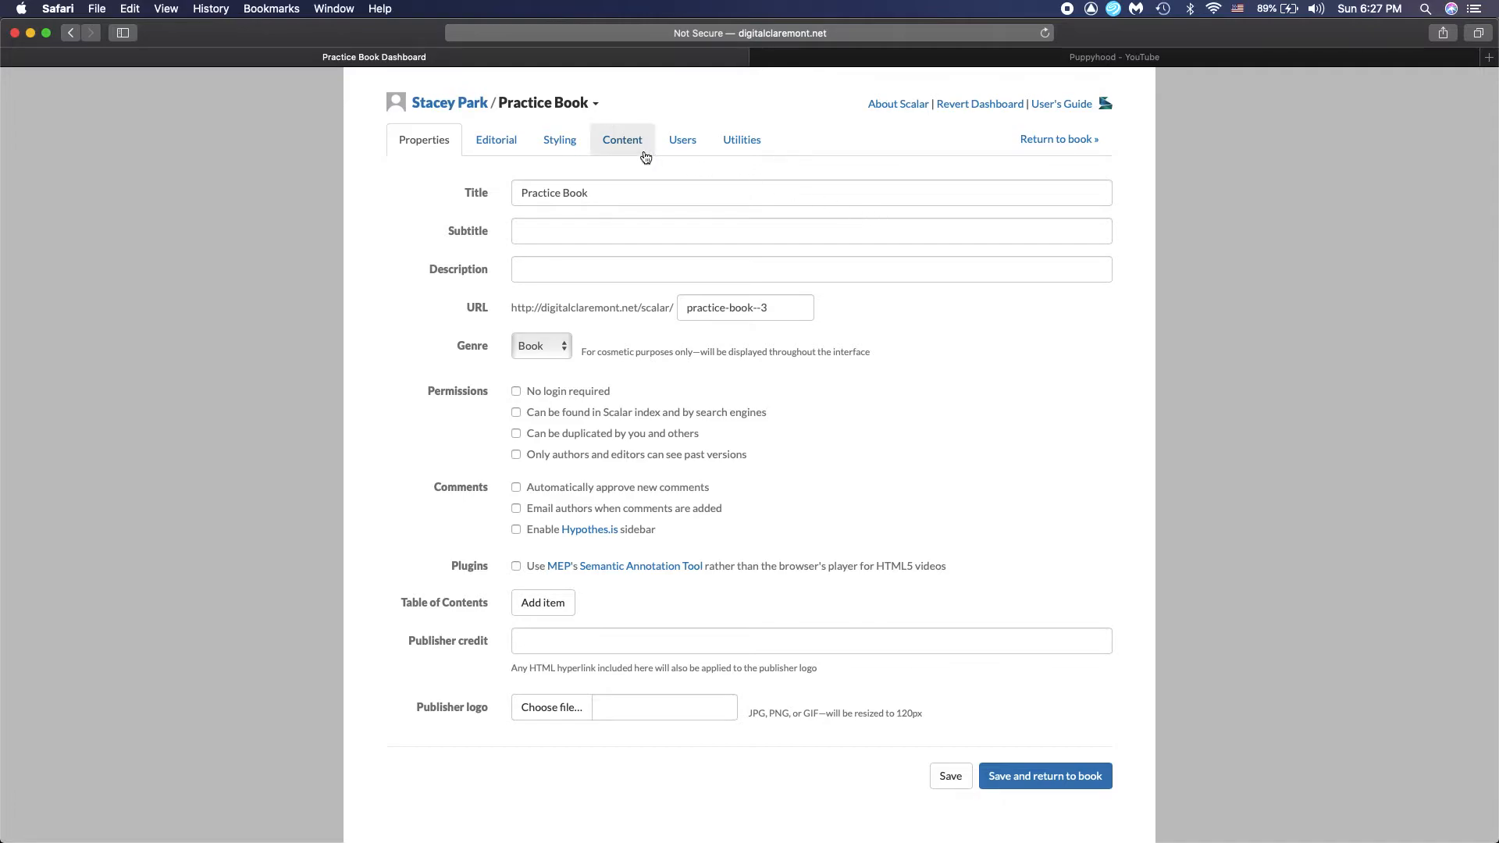
{"action": "left_click", "coordinate": [639, 149]}
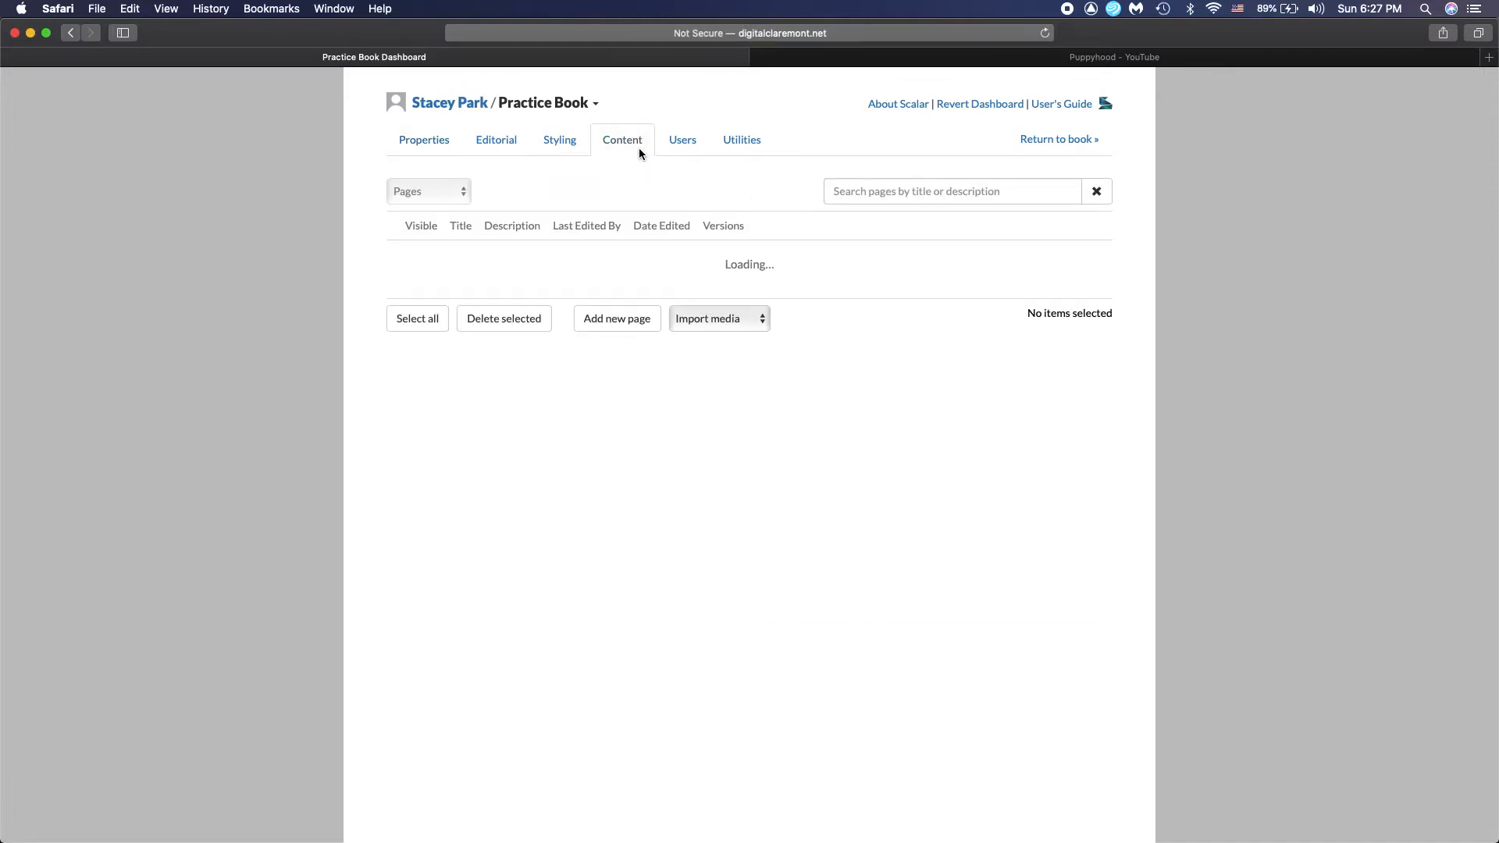
{"action": "left_click", "coordinate": [421, 192]}
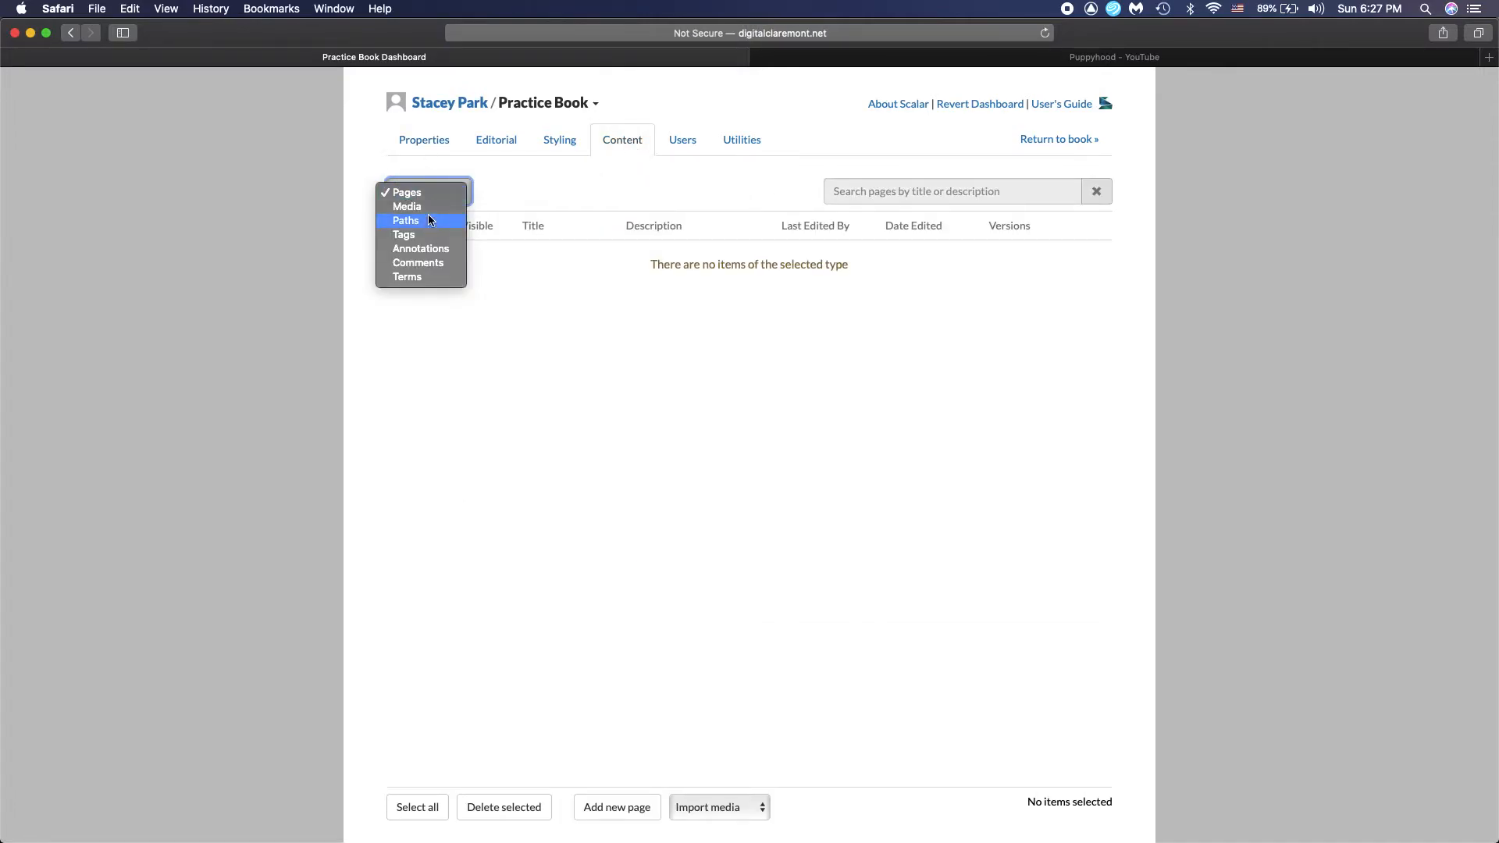
{"action": "key", "text": "Return"}
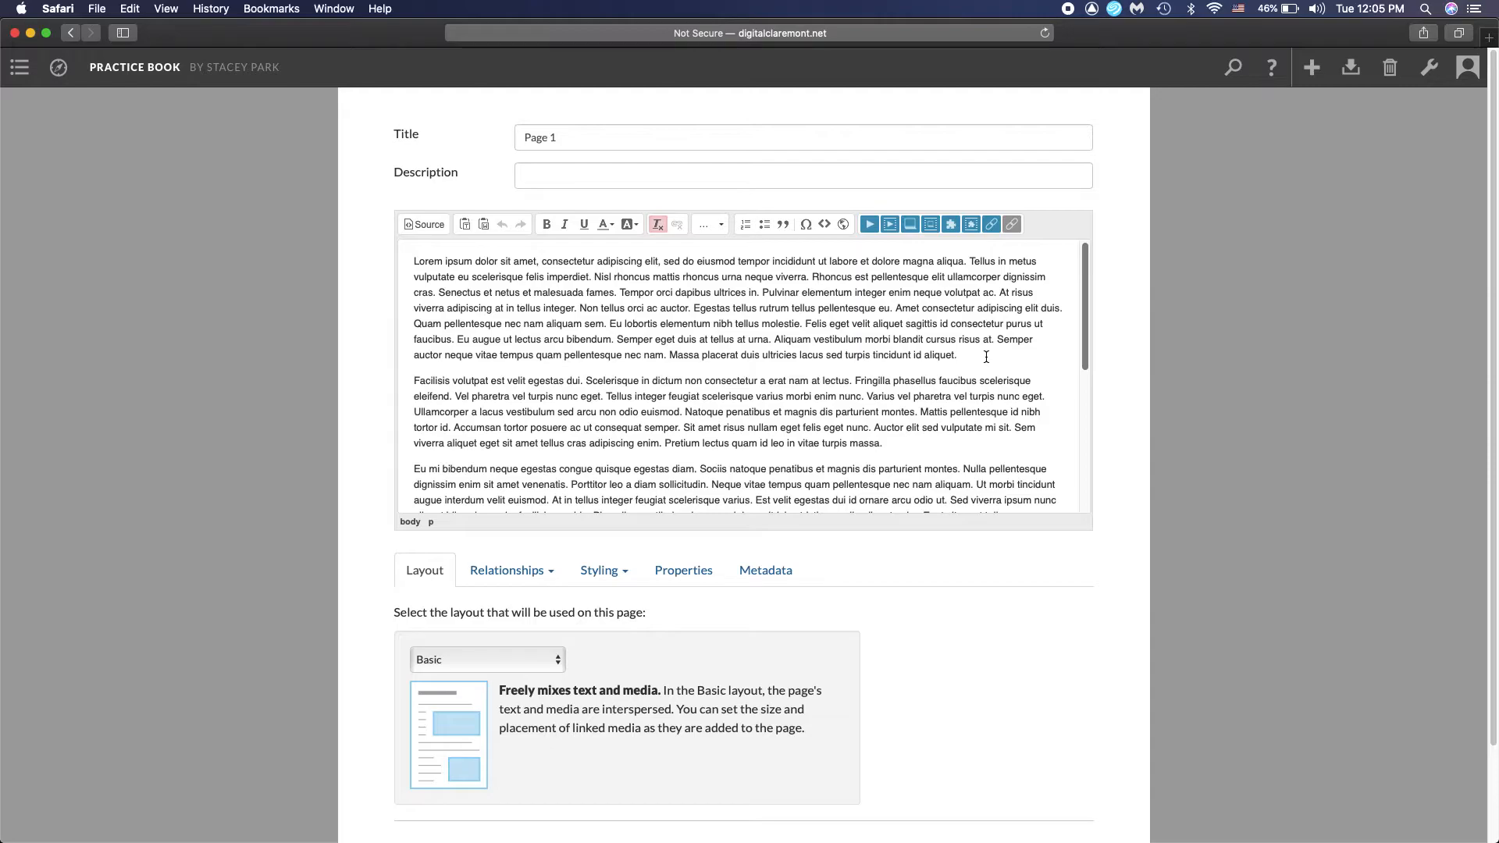
Link the last sentence of the first paragraph, "Massa placerat duis ultricies lacus sed turpis tincidunt id aliquet.", to the georgie 3 media item
{"action": "left_click_drag", "start_coordinate": [714, 354], "coordinate": [669, 355]}
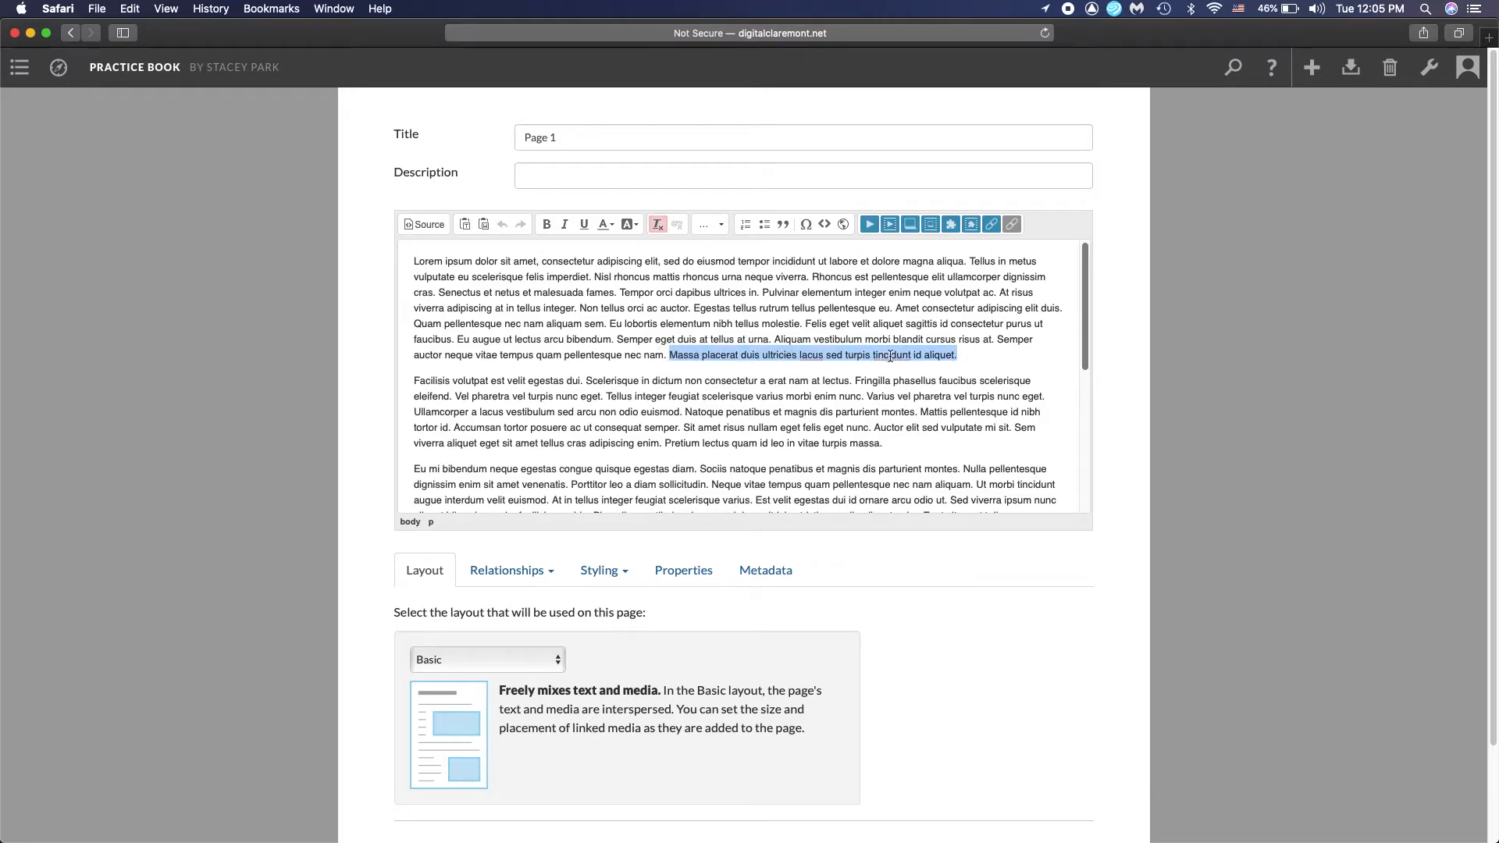
{"action": "left_click", "coordinate": [869, 225]}
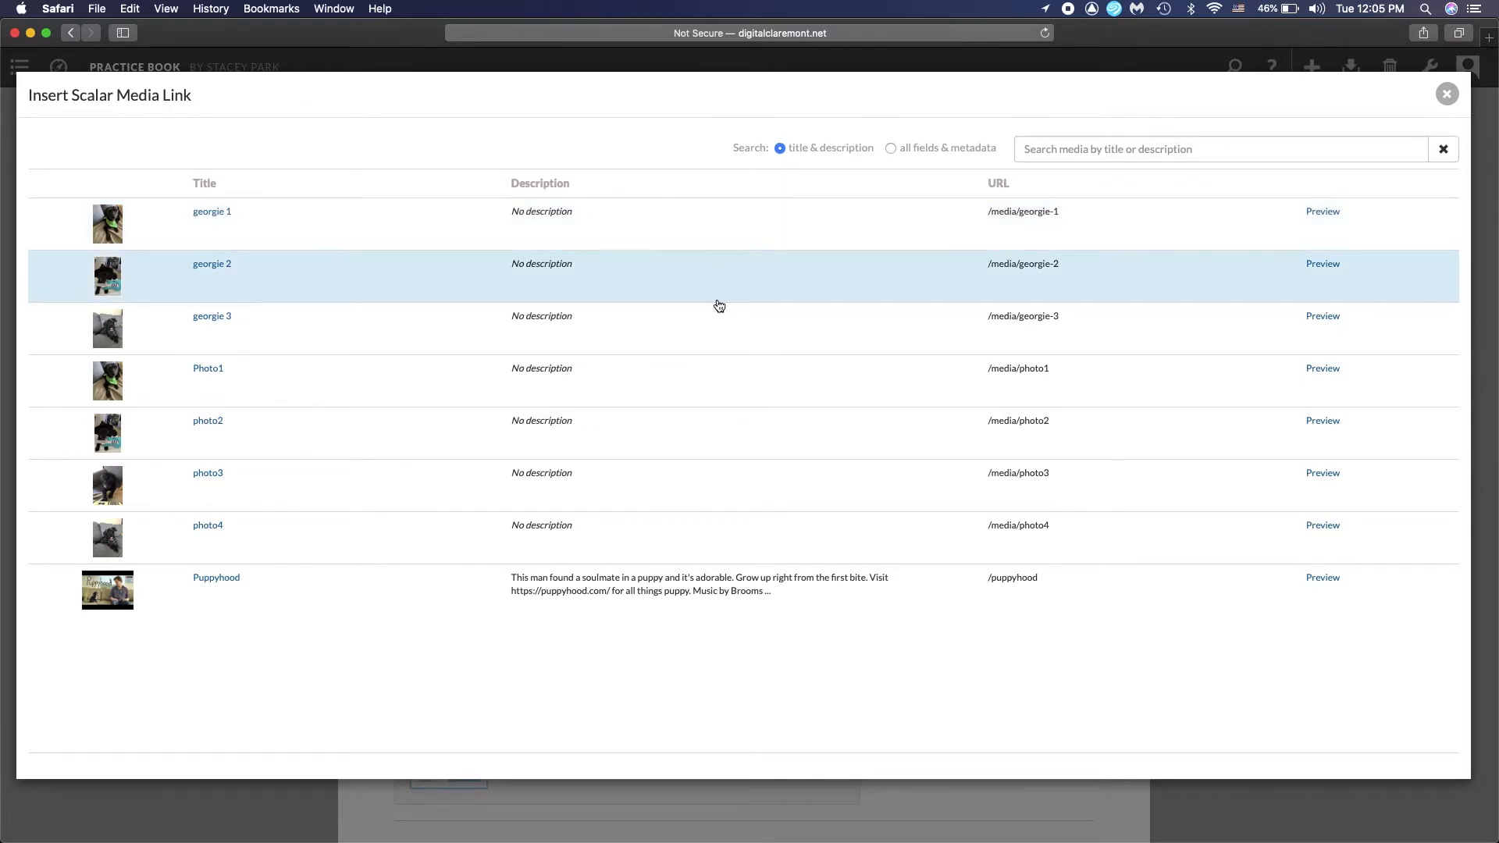
{"action": "left_click", "coordinate": [740, 323]}
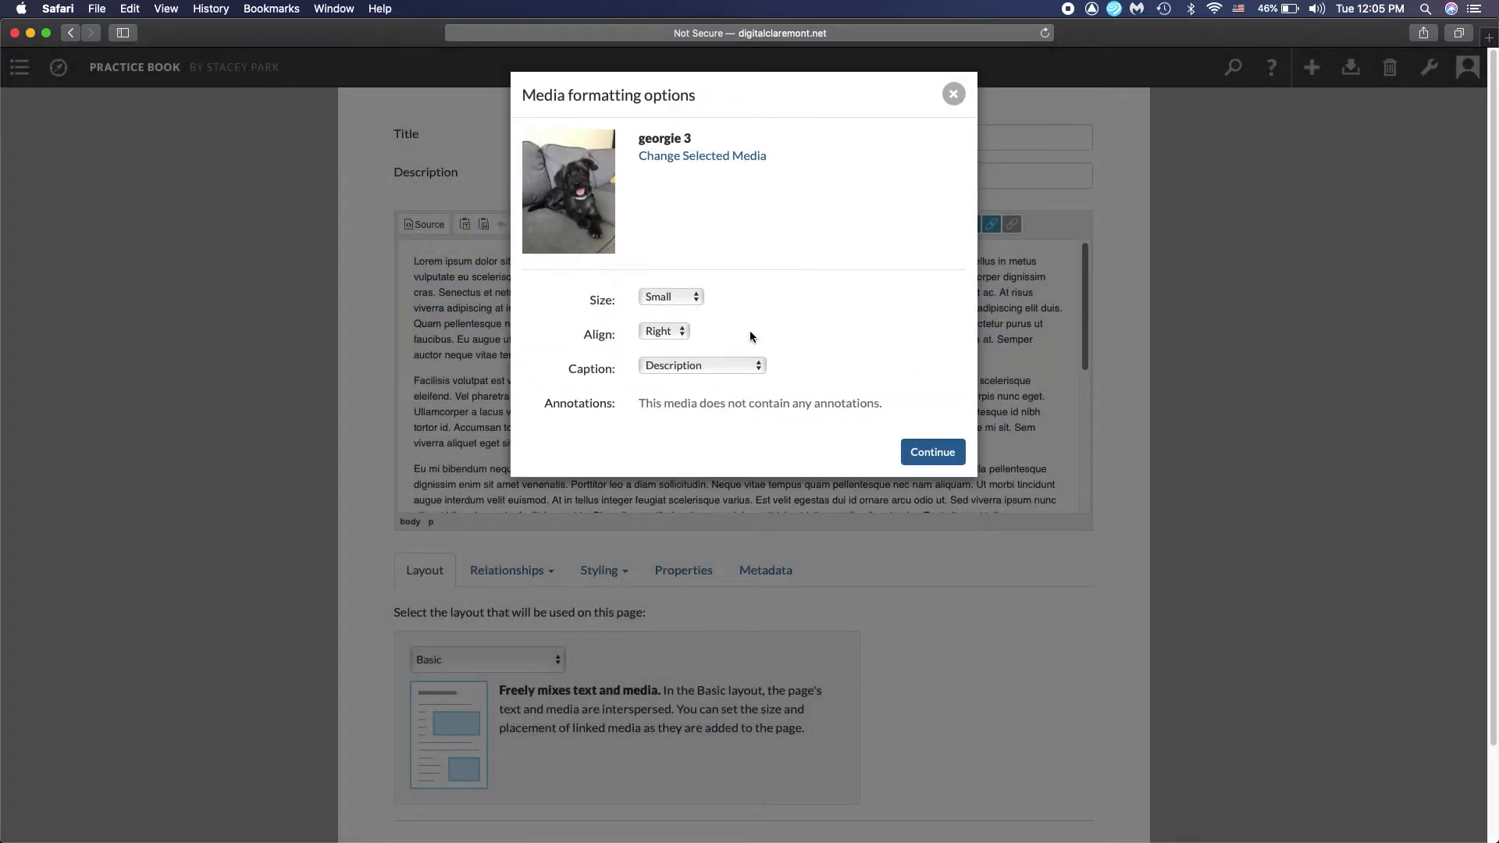
Format the georgie 3 media as Small, aligned Right, with the Description as caption, and insert it
{"action": "left_click", "coordinate": [670, 297]}
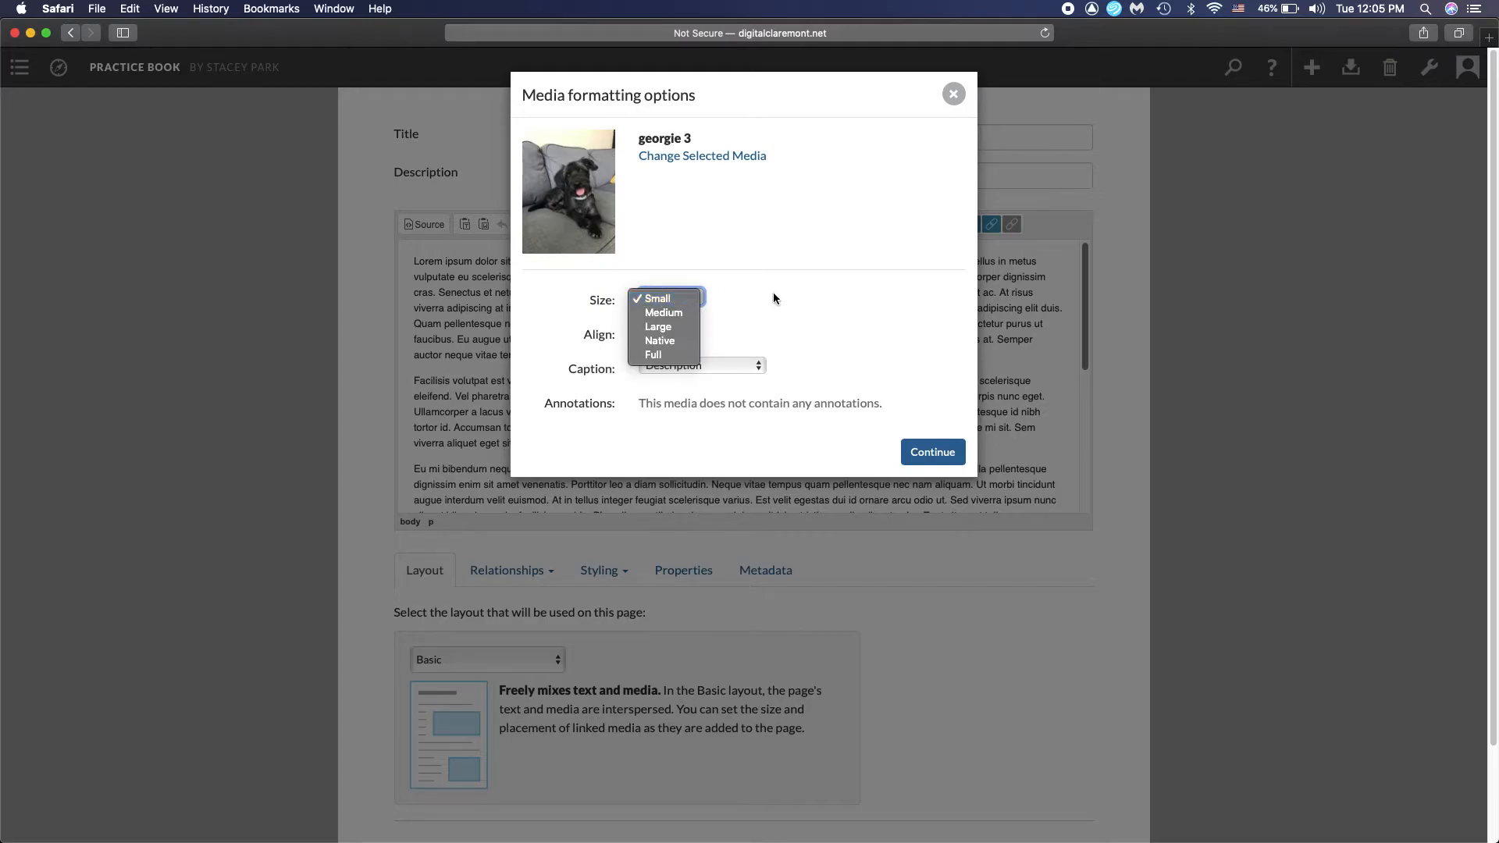
{"action": "left_click", "coordinate": [697, 298]}
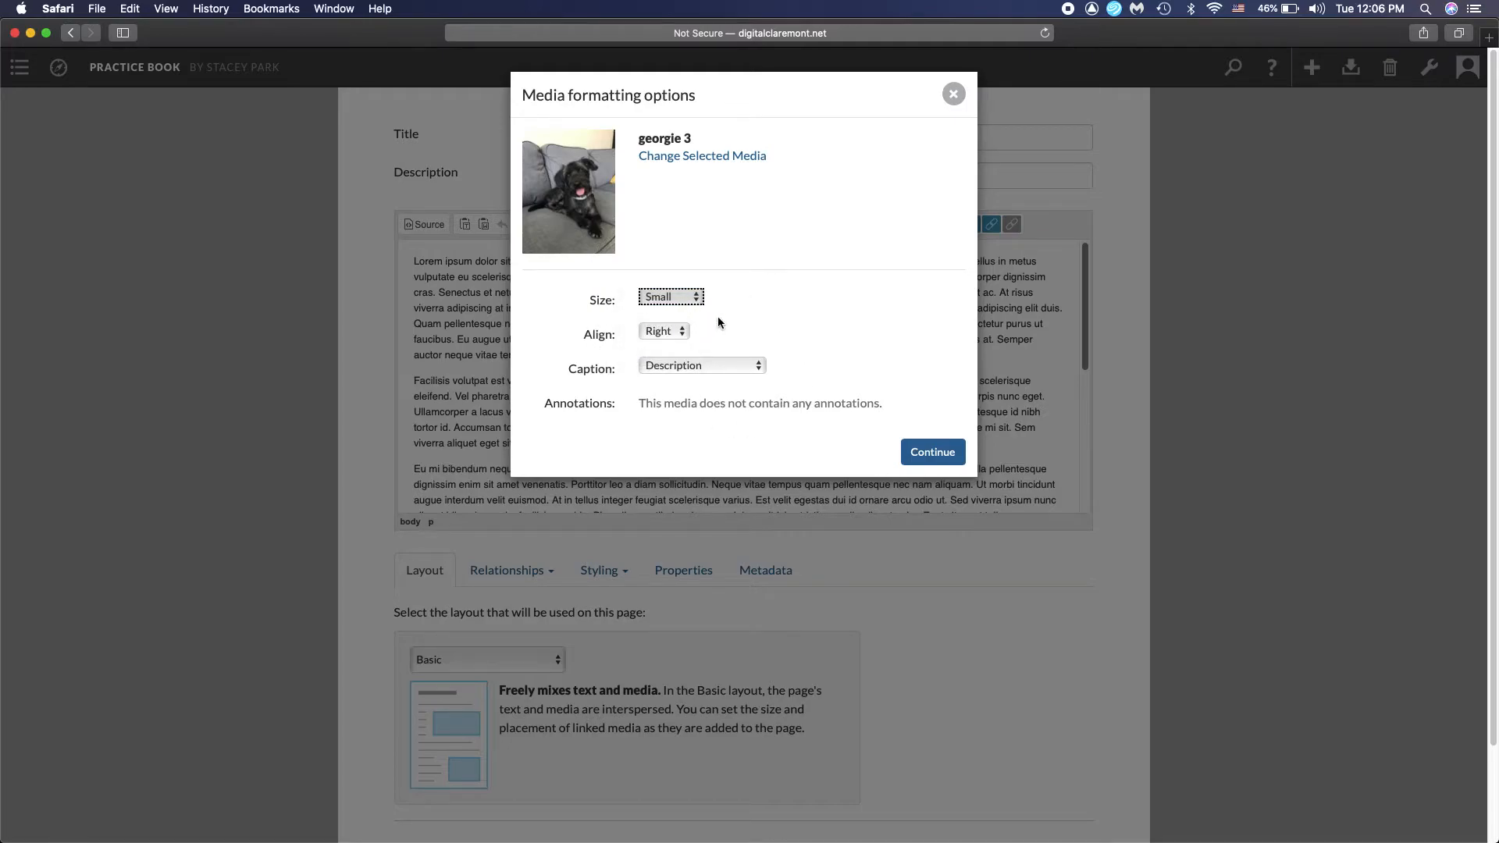
{"action": "left_click", "coordinate": [680, 331]}
{"action": "left_click", "coordinate": [737, 332]}
{"action": "left_click", "coordinate": [745, 370]}
{"action": "left_click", "coordinate": [812, 349]}
{"action": "left_click", "coordinate": [950, 461]}
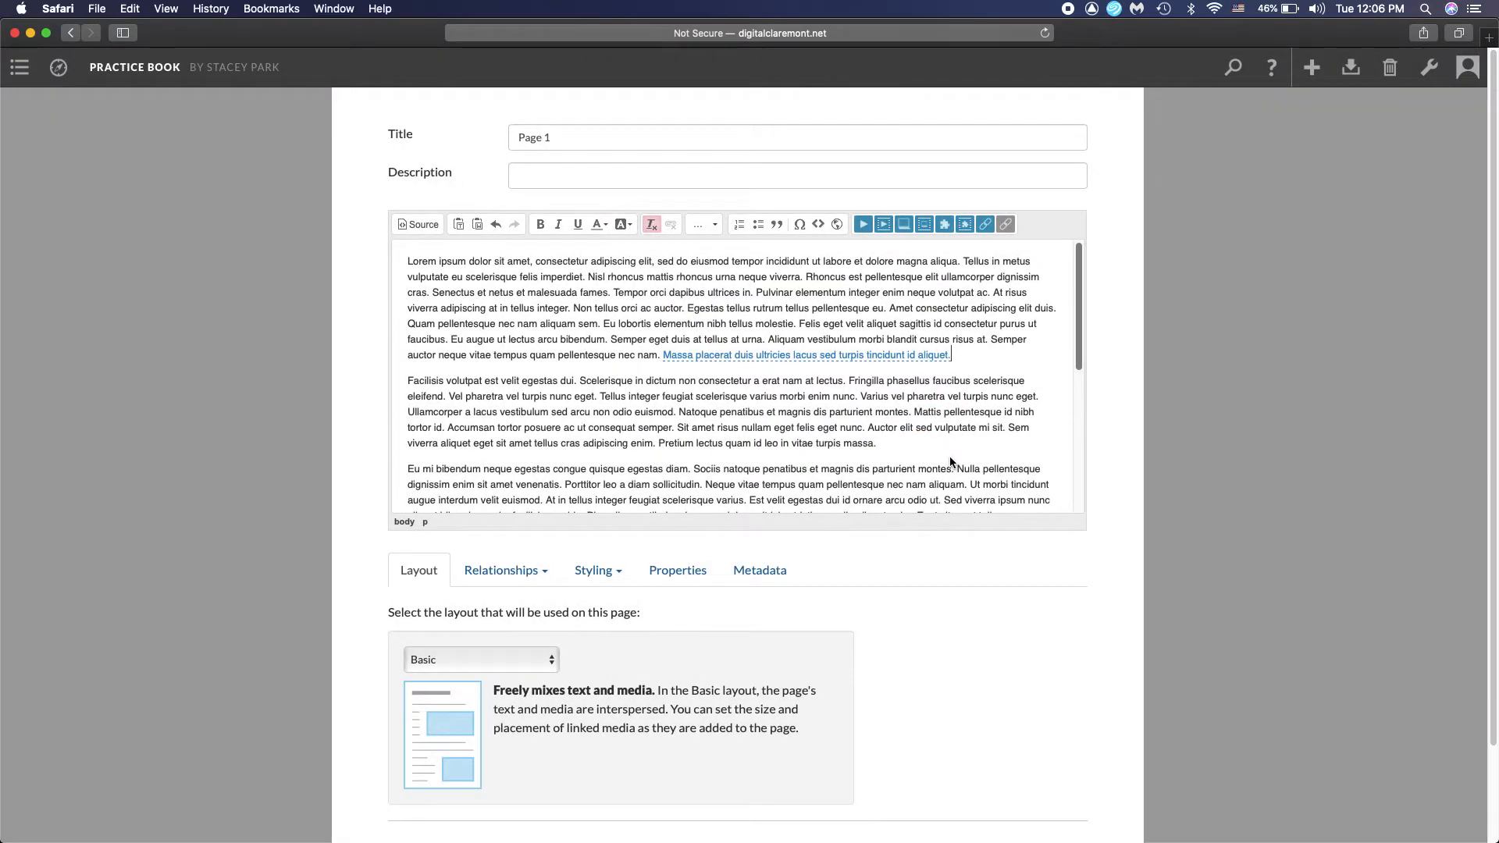
Save Page 1 and view it with the linked georgie 3 photo
{"action": "scroll", "coordinate": [950, 461], "scroll_direction": "down", "scroll_amount": 10}
{"action": "scroll", "coordinate": [960, 479], "scroll_direction": "down", "scroll_amount": 3}
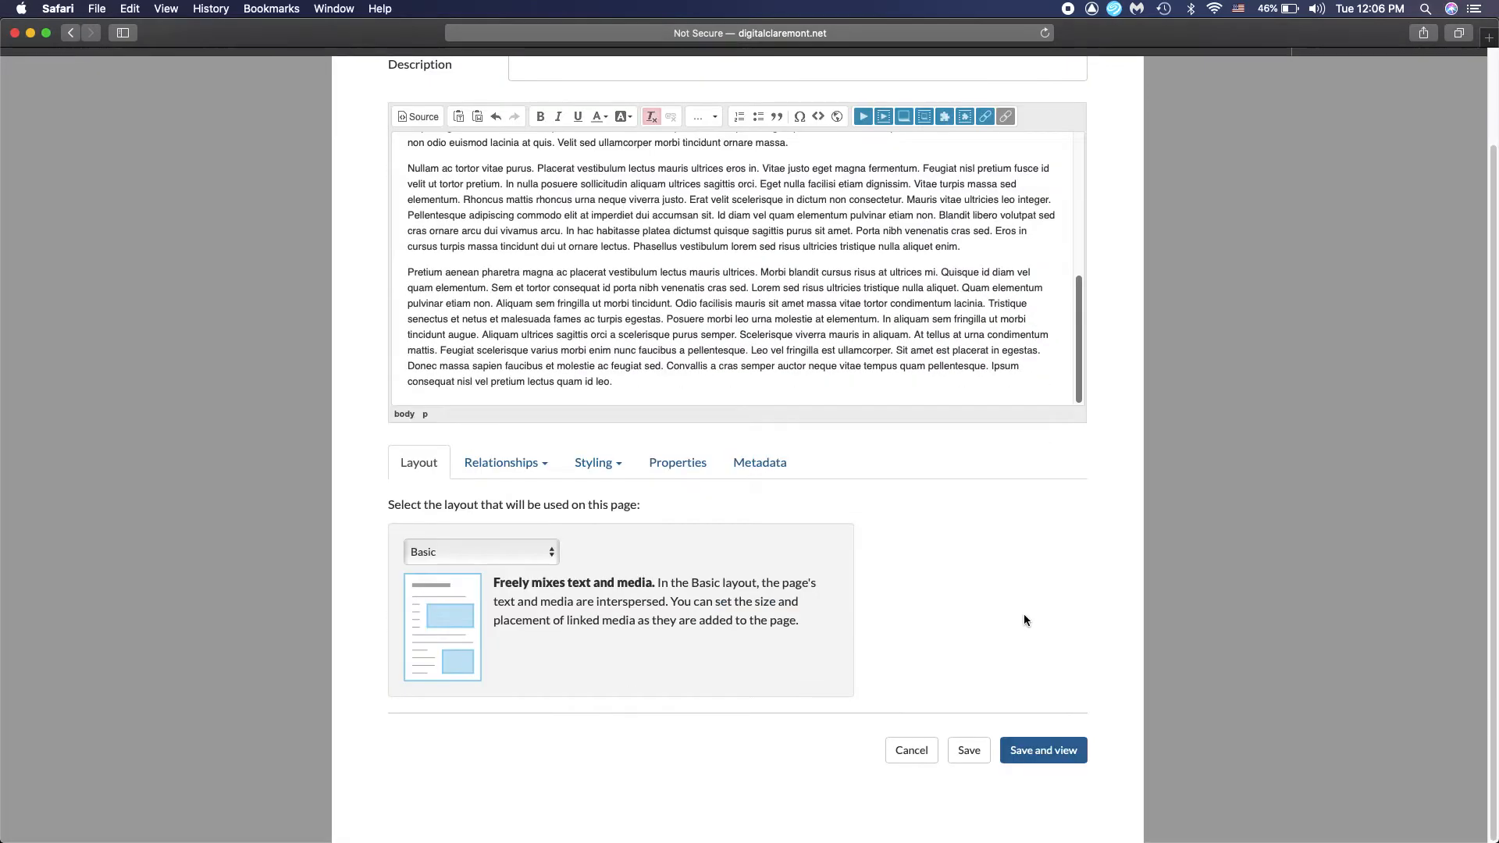
{"action": "left_click", "coordinate": [1039, 752]}
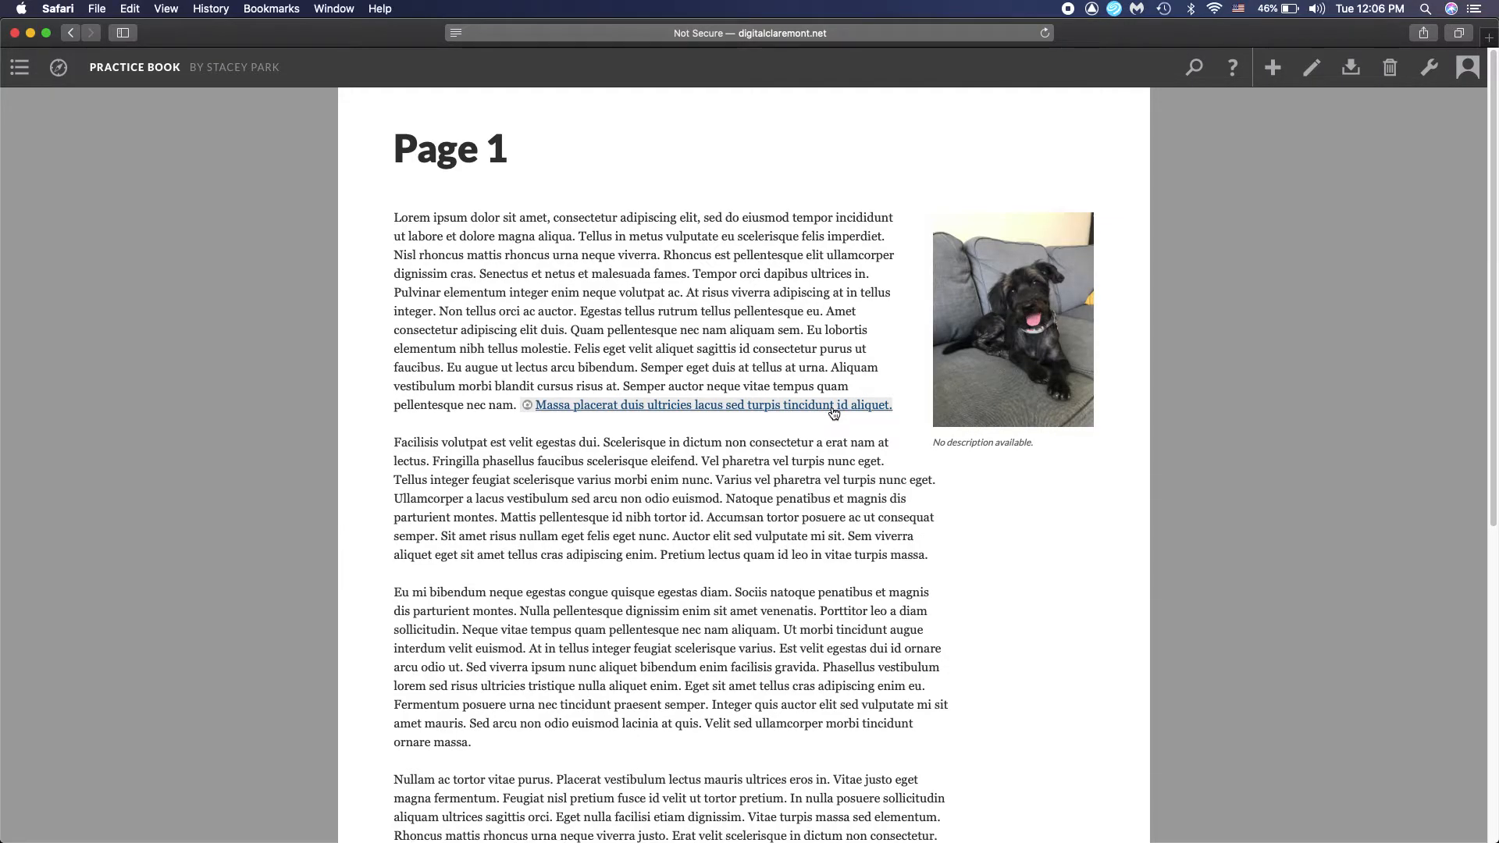
Edit Page 1 again and insert photo2 inline after the second paragraph, Small, on a new line, aligned Left, with the Description caption
{"action": "left_click", "coordinate": [1312, 68]}
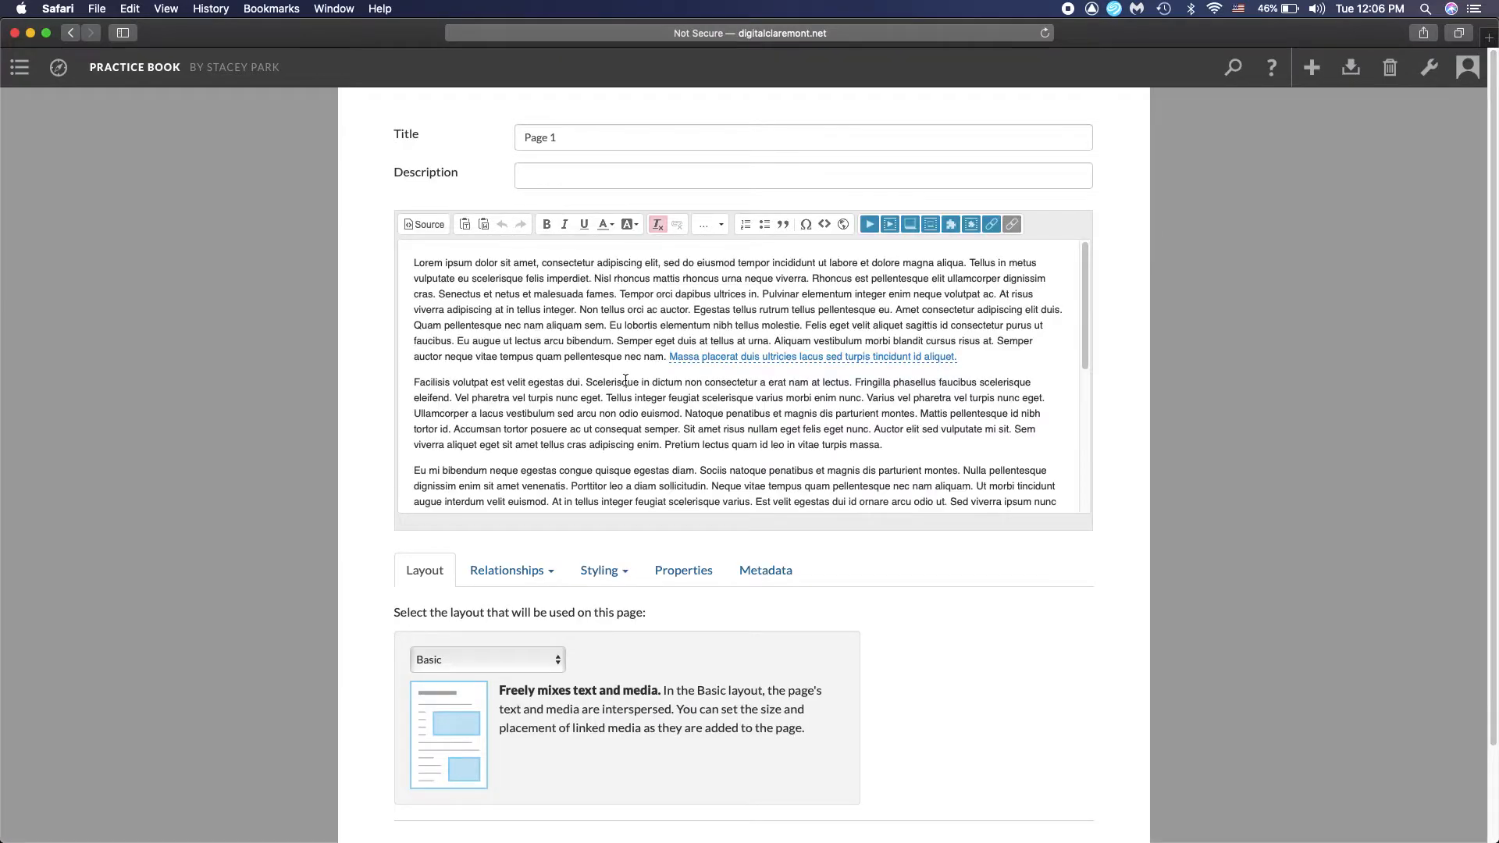
{"action": "left_click", "coordinate": [923, 447]}
{"action": "left_click", "coordinate": [890, 225]}
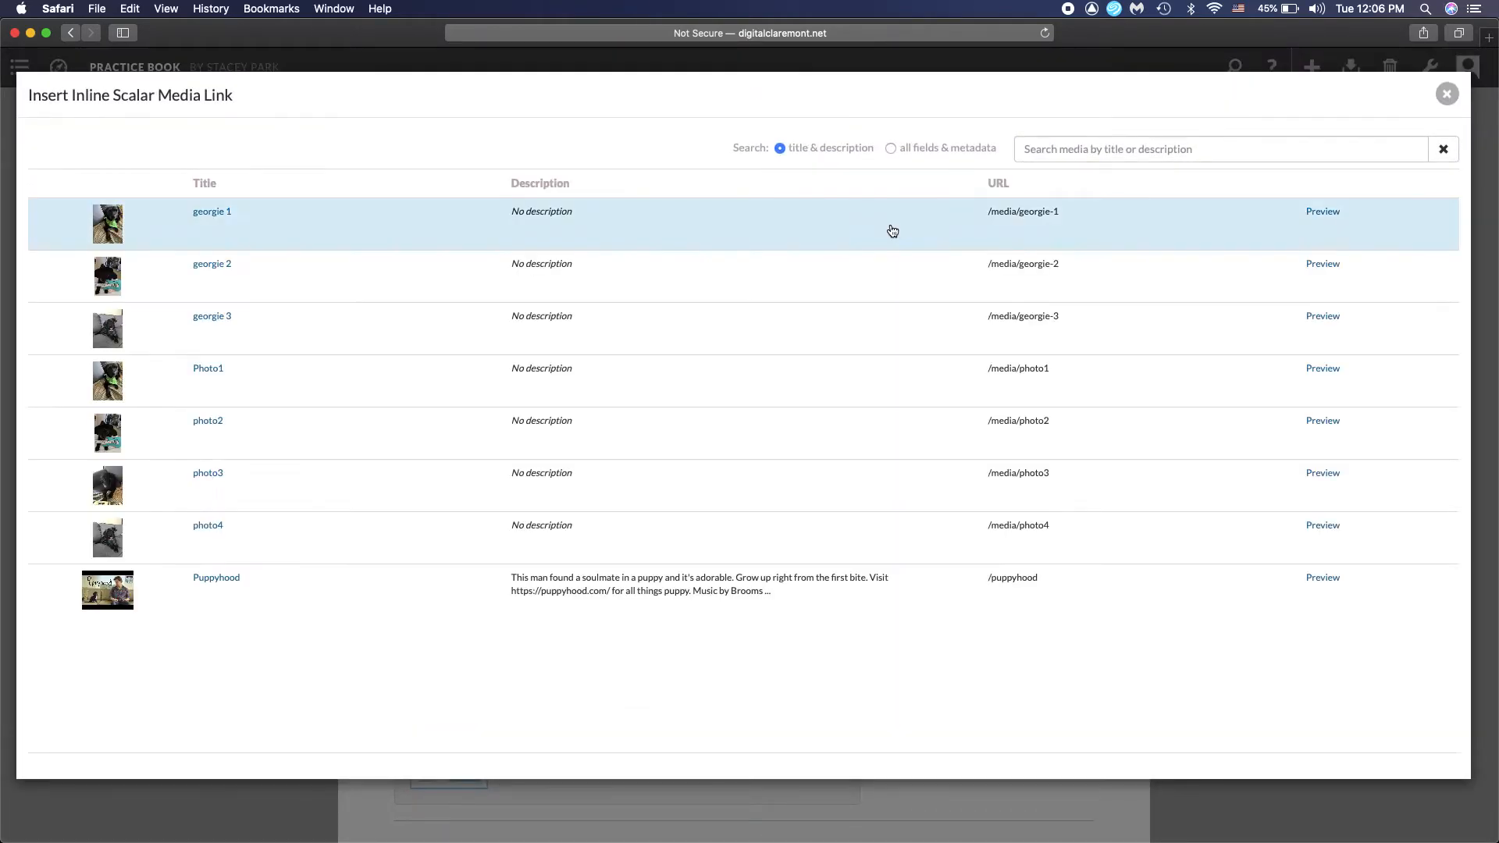
{"action": "left_click", "coordinate": [820, 426]}
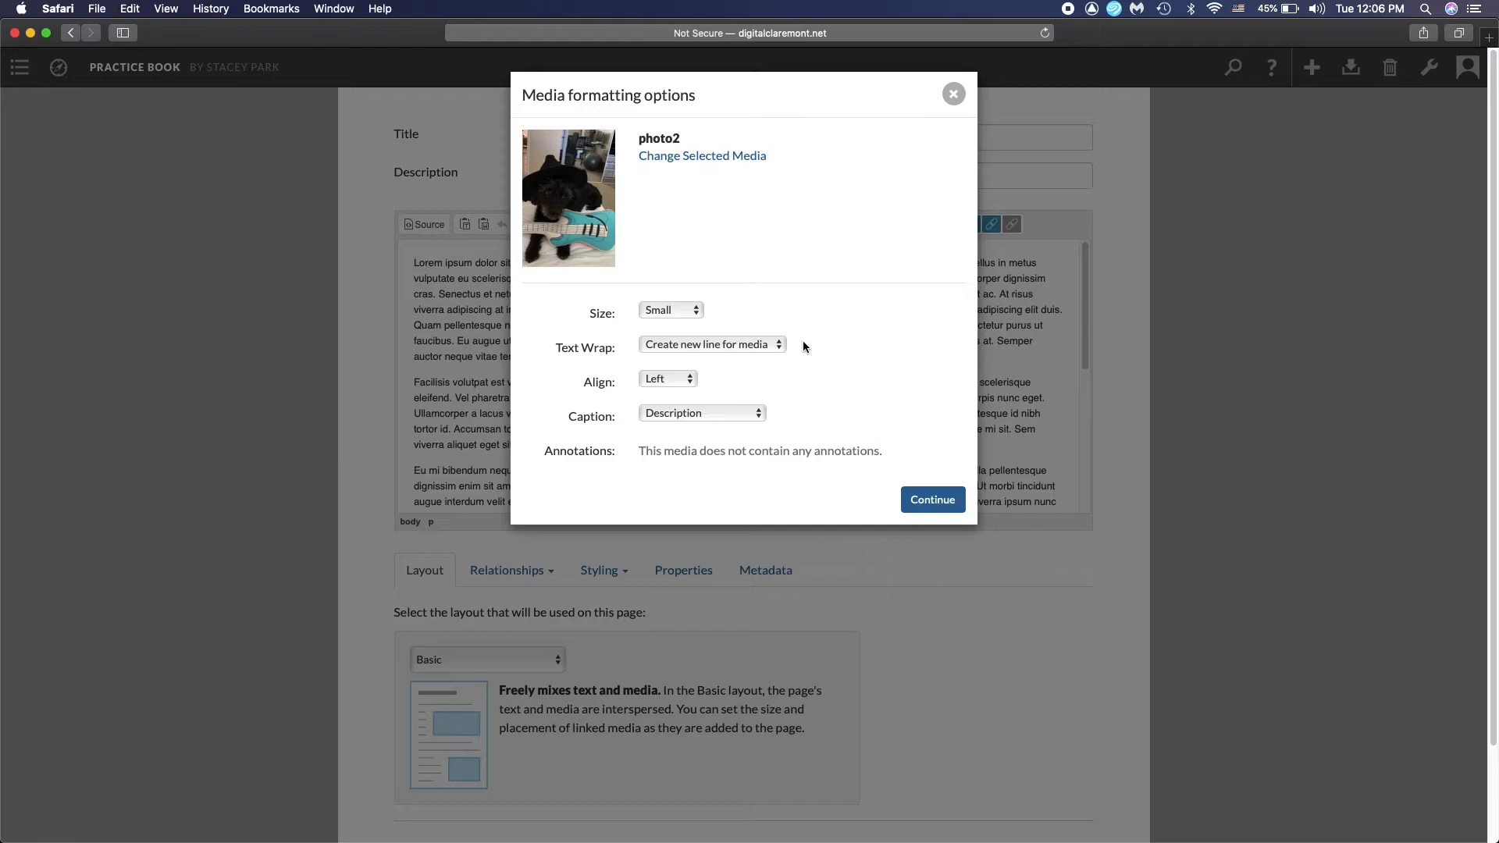
{"action": "left_click", "coordinate": [777, 352]}
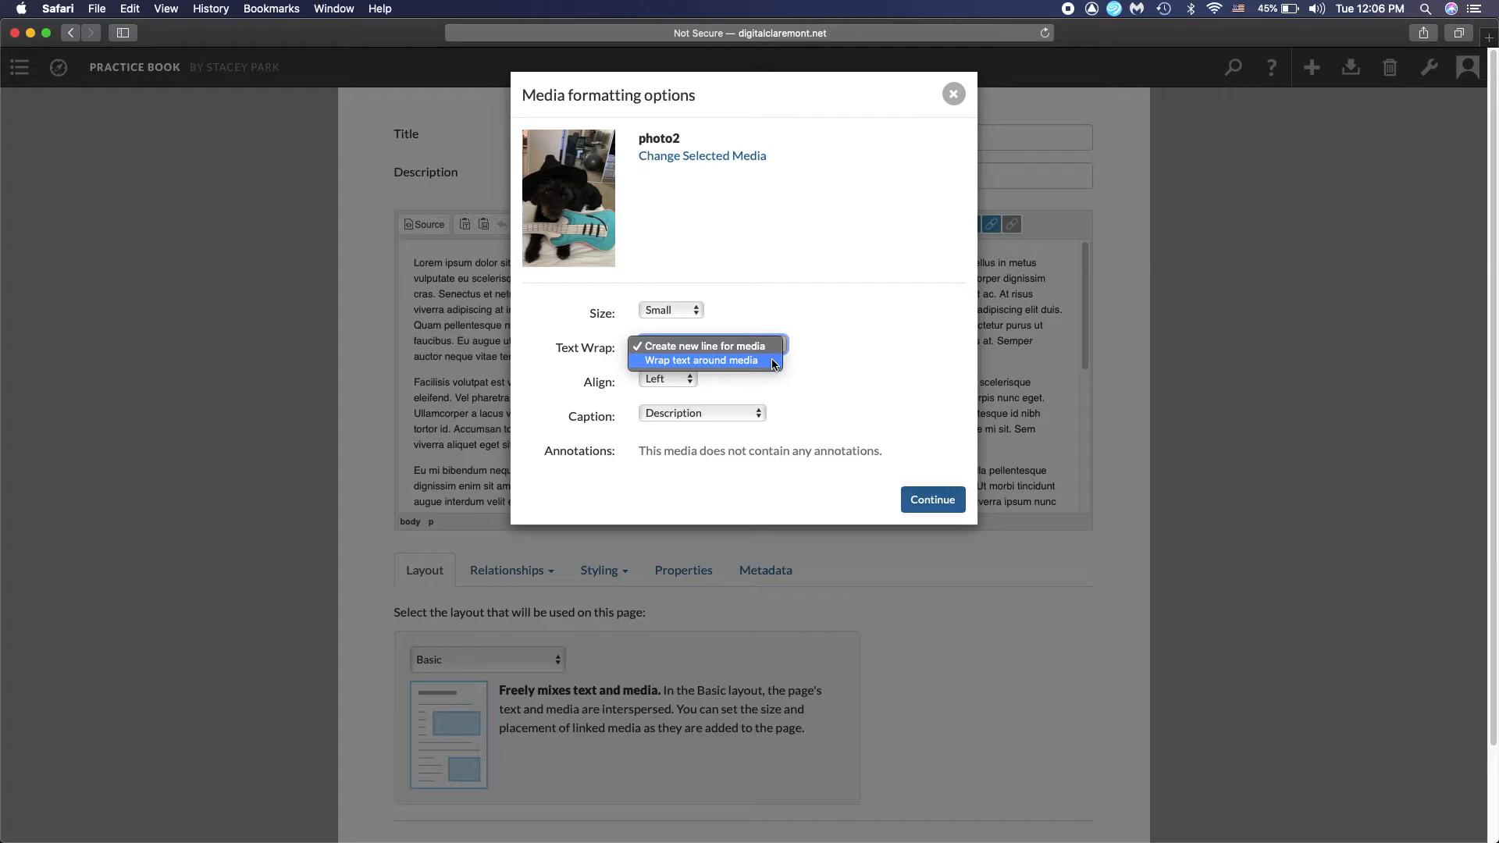
{"action": "left_click", "coordinate": [928, 499]}
{"action": "left_click", "coordinate": [928, 498]}
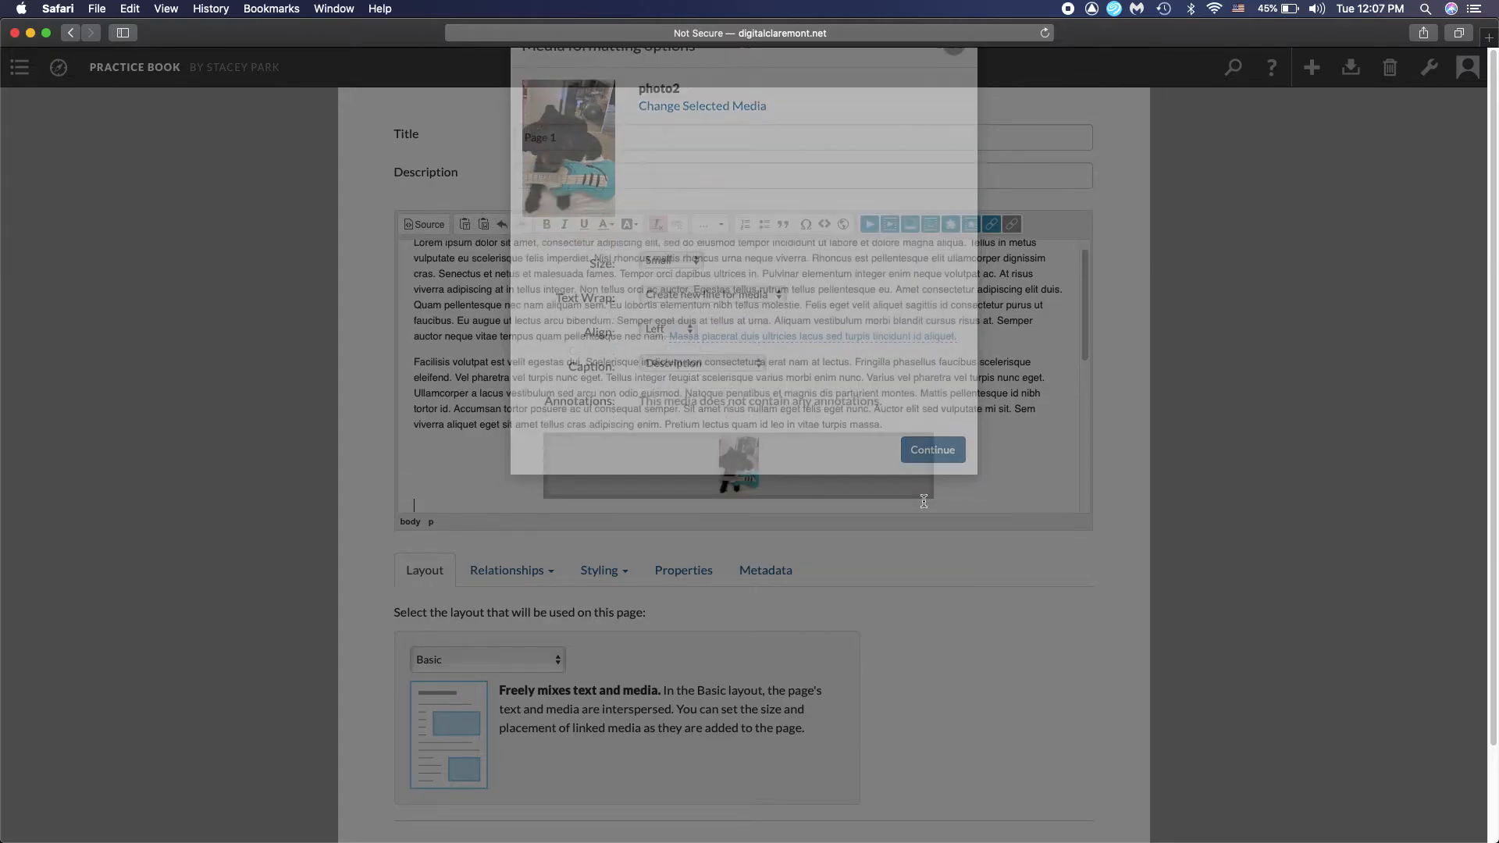
Check the inline photo's place in the text, then save and view the page
{"action": "scroll", "coordinate": [995, 403], "scroll_direction": "down", "scroll_amount": 3}
{"action": "scroll", "coordinate": [994, 403], "scroll_direction": "up", "scroll_amount": 1}
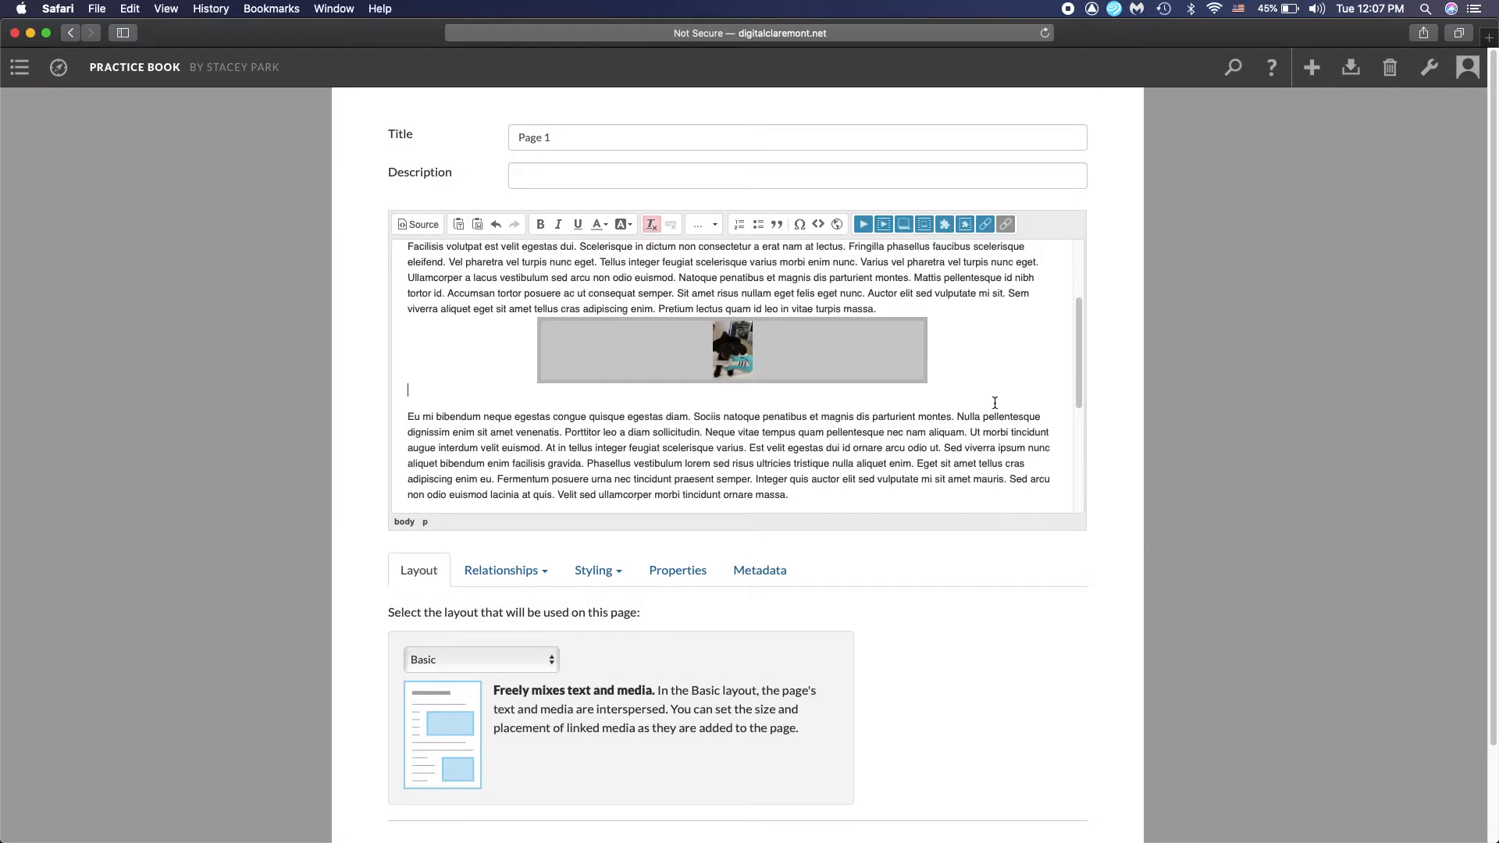
{"action": "scroll", "coordinate": [995, 403], "scroll_direction": "down", "scroll_amount": 4}
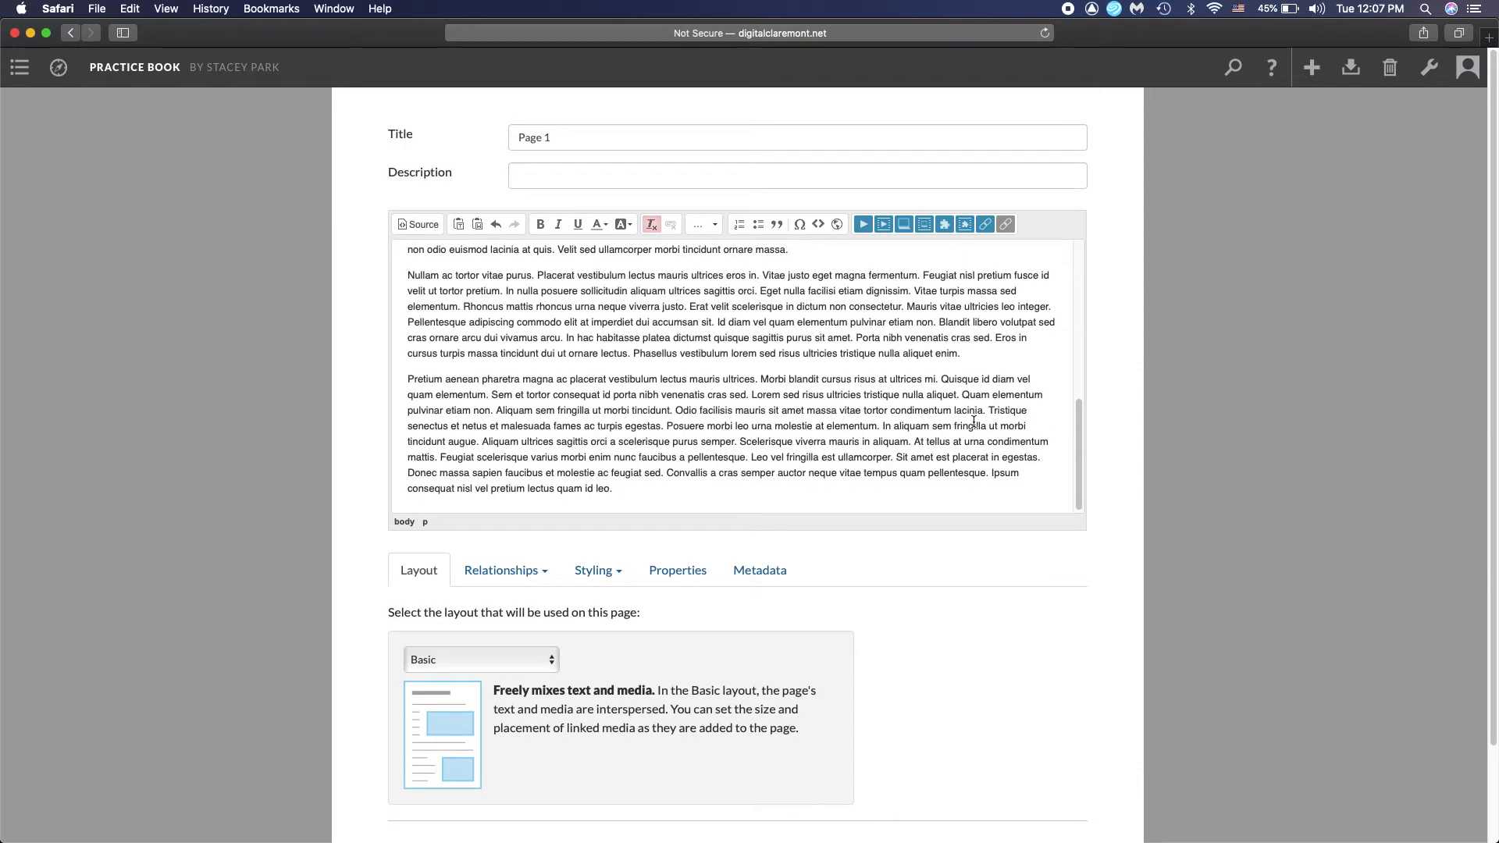
{"action": "scroll", "coordinate": [1002, 604], "scroll_direction": "down", "scroll_amount": 2}
{"action": "left_click", "coordinate": [1017, 745]}
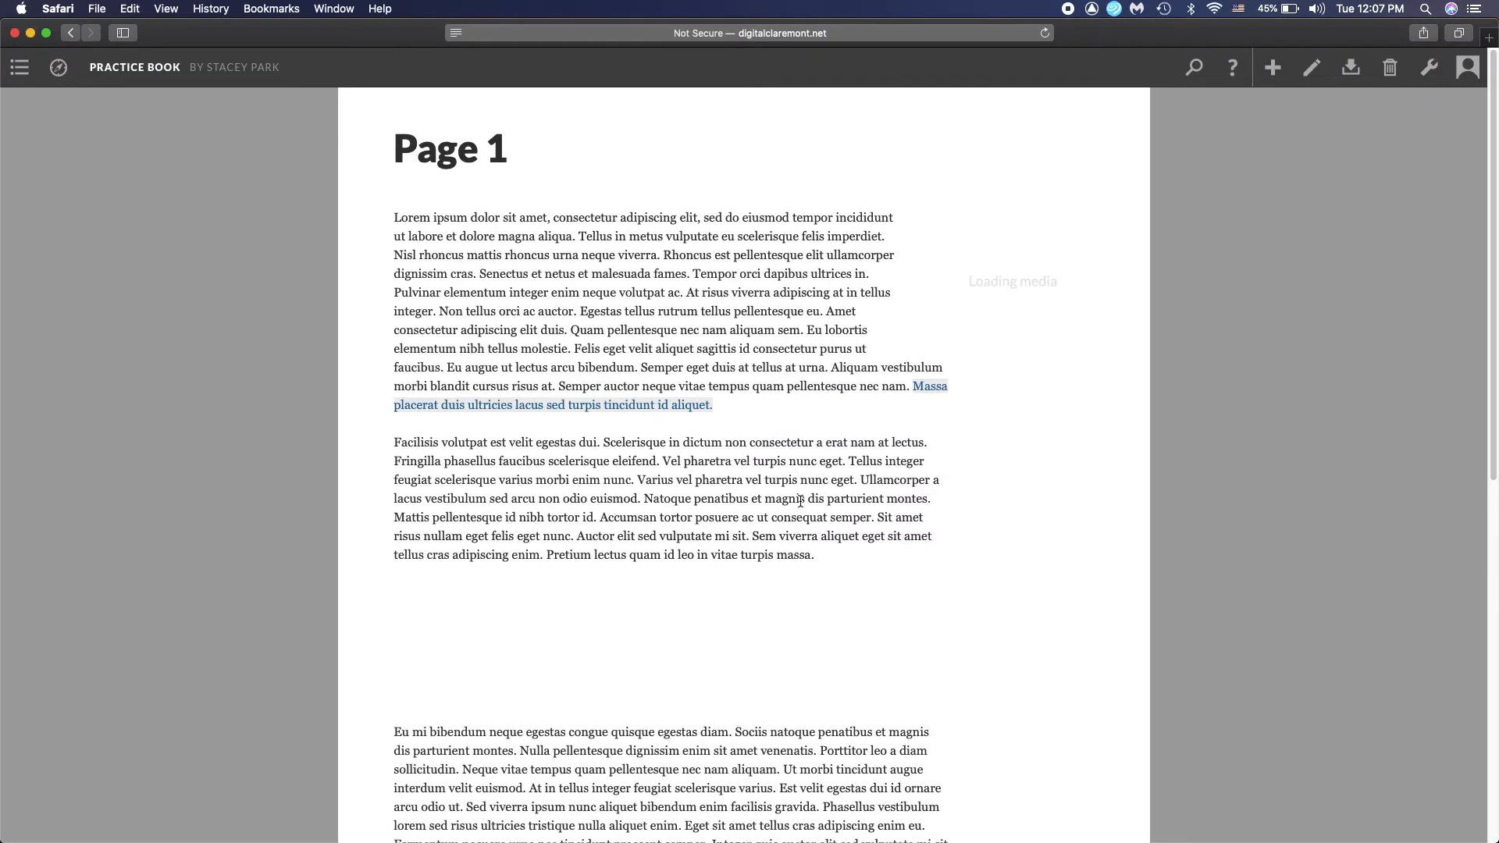
Examine how the linked photo and the inline photo are placed within the text of the published page
{"action": "scroll", "coordinate": [799, 499], "scroll_direction": "down", "scroll_amount": 4}
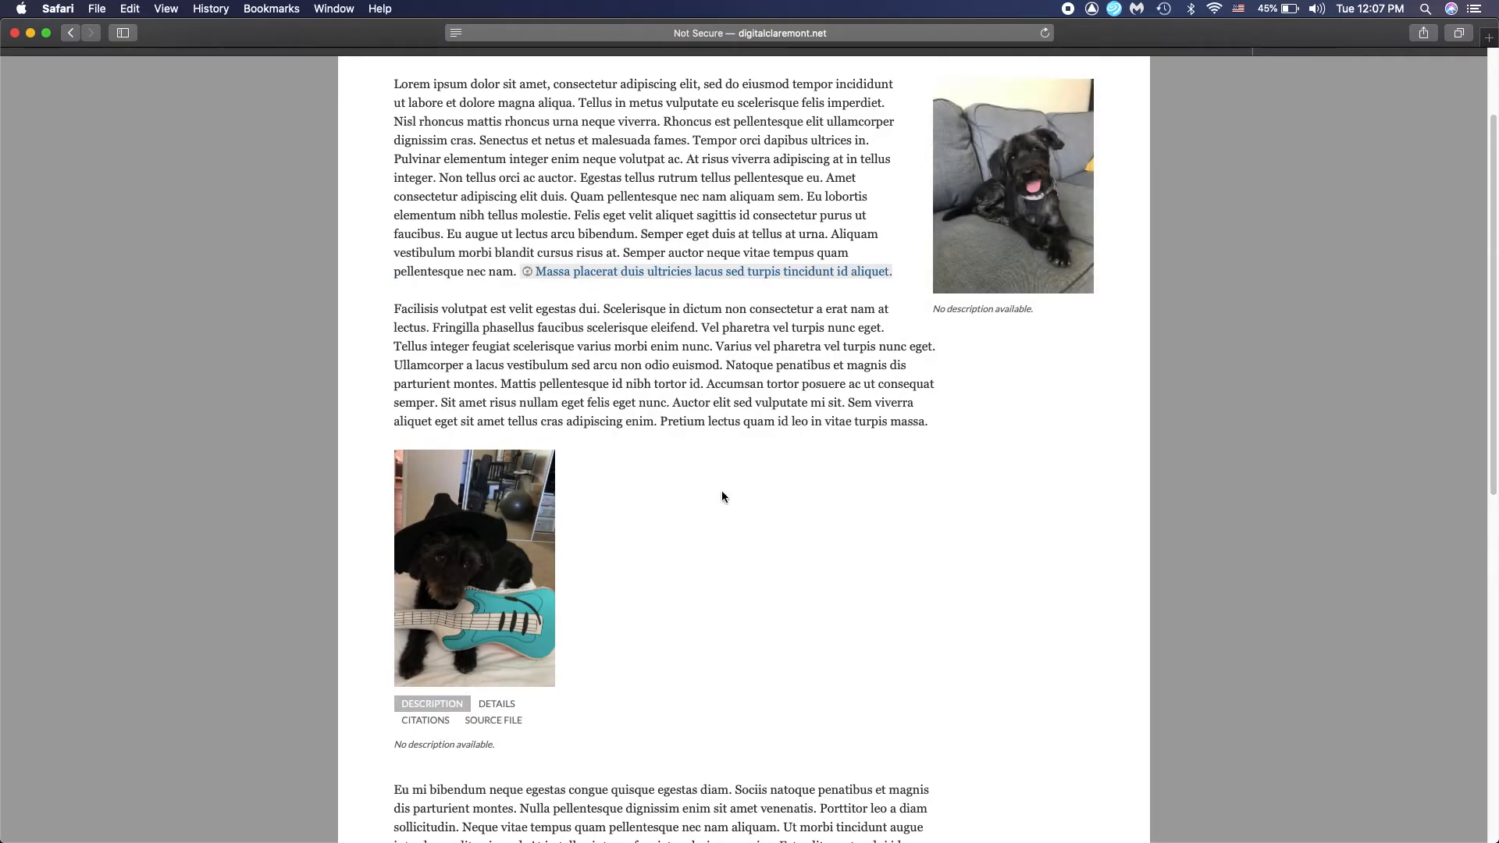
{"action": "scroll", "coordinate": [721, 491], "scroll_direction": "down", "scroll_amount": 3}
{"action": "scroll", "coordinate": [726, 495], "scroll_direction": "down", "scroll_amount": 3}
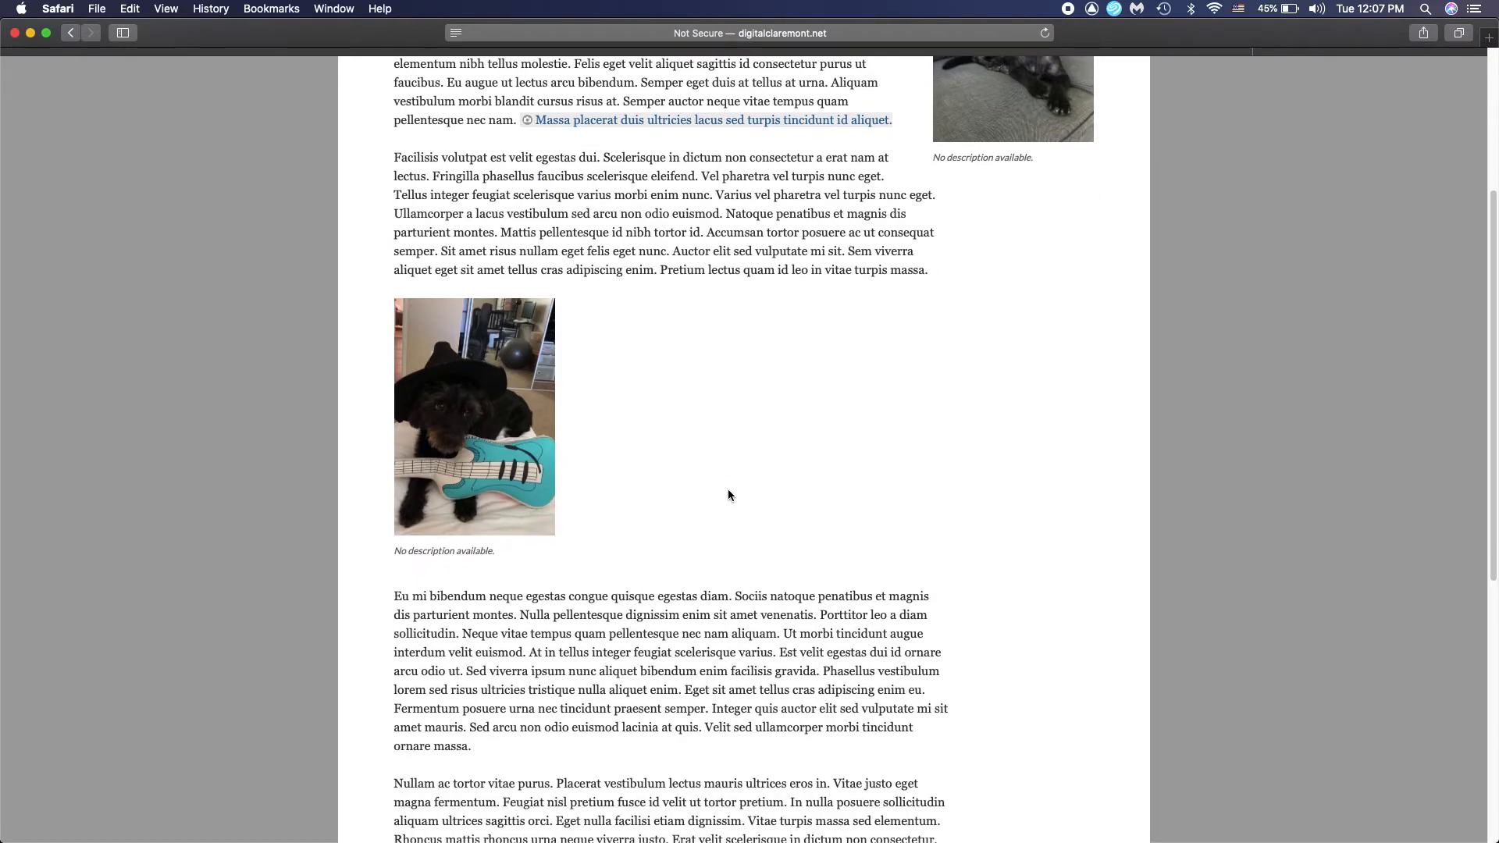
{"action": "scroll", "coordinate": [734, 500], "scroll_direction": "up", "scroll_amount": 12}
{"action": "scroll", "coordinate": [747, 509], "scroll_direction": "down", "scroll_amount": 10}
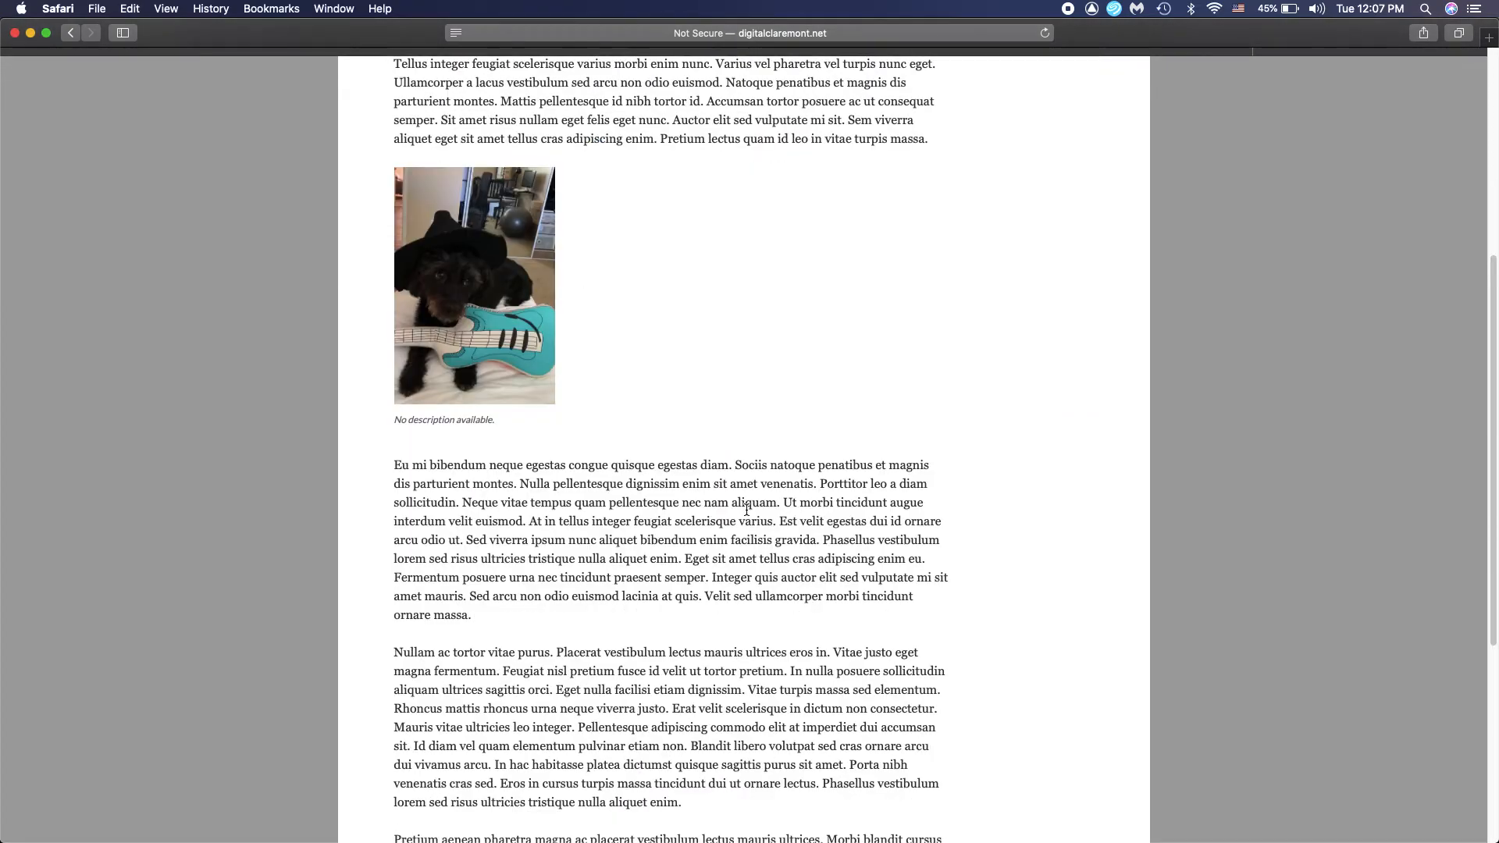
{"action": "scroll", "coordinate": [746, 509], "scroll_direction": "up", "scroll_amount": 6}
{"action": "scroll", "coordinate": [747, 509], "scroll_direction": "up", "scroll_amount": 5}
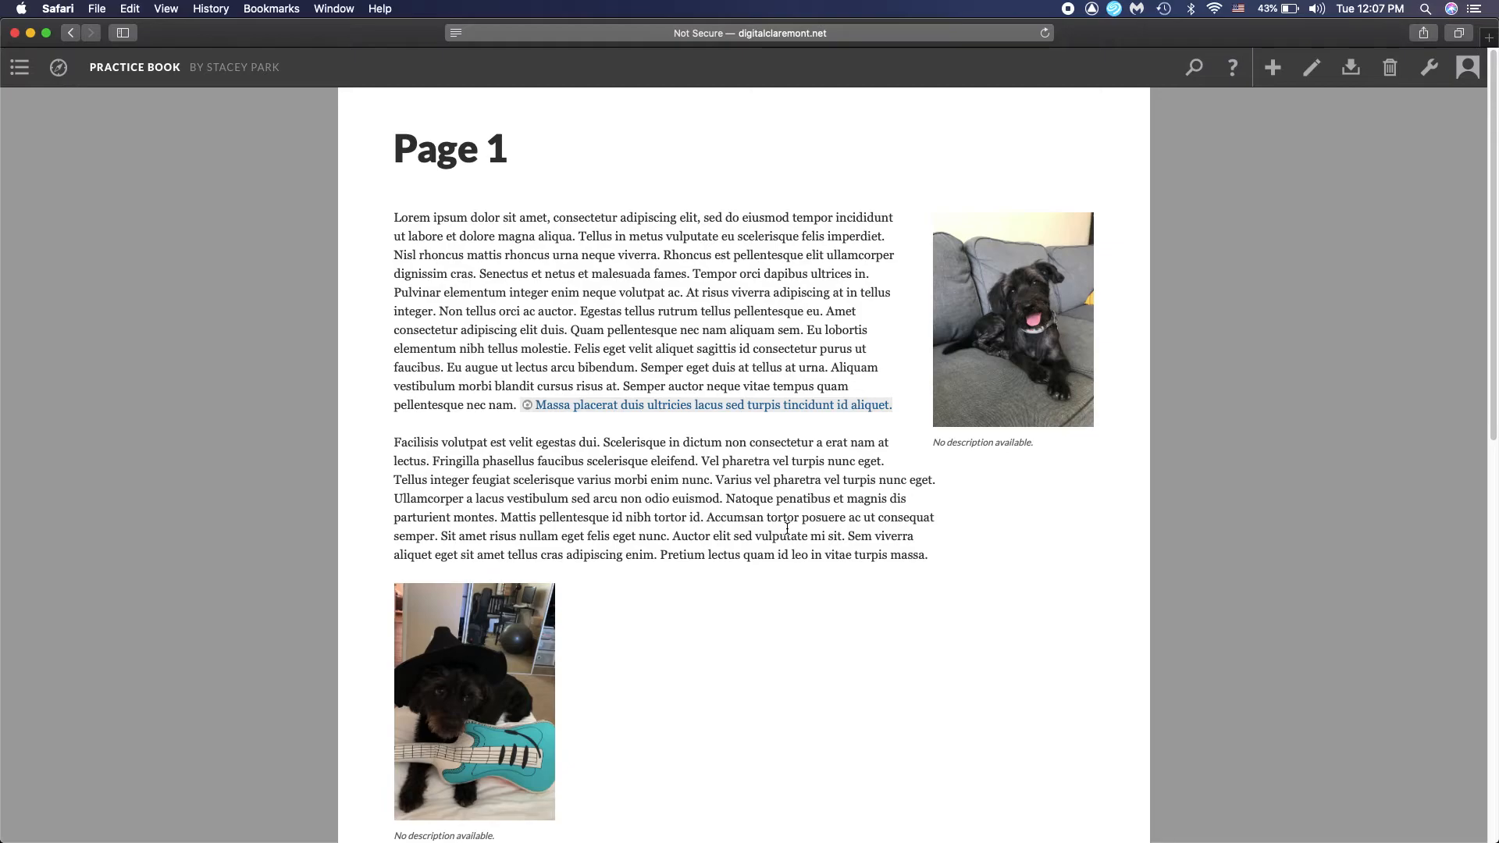
{"action": "scroll", "coordinate": [787, 528], "scroll_direction": "down", "scroll_amount": 5}
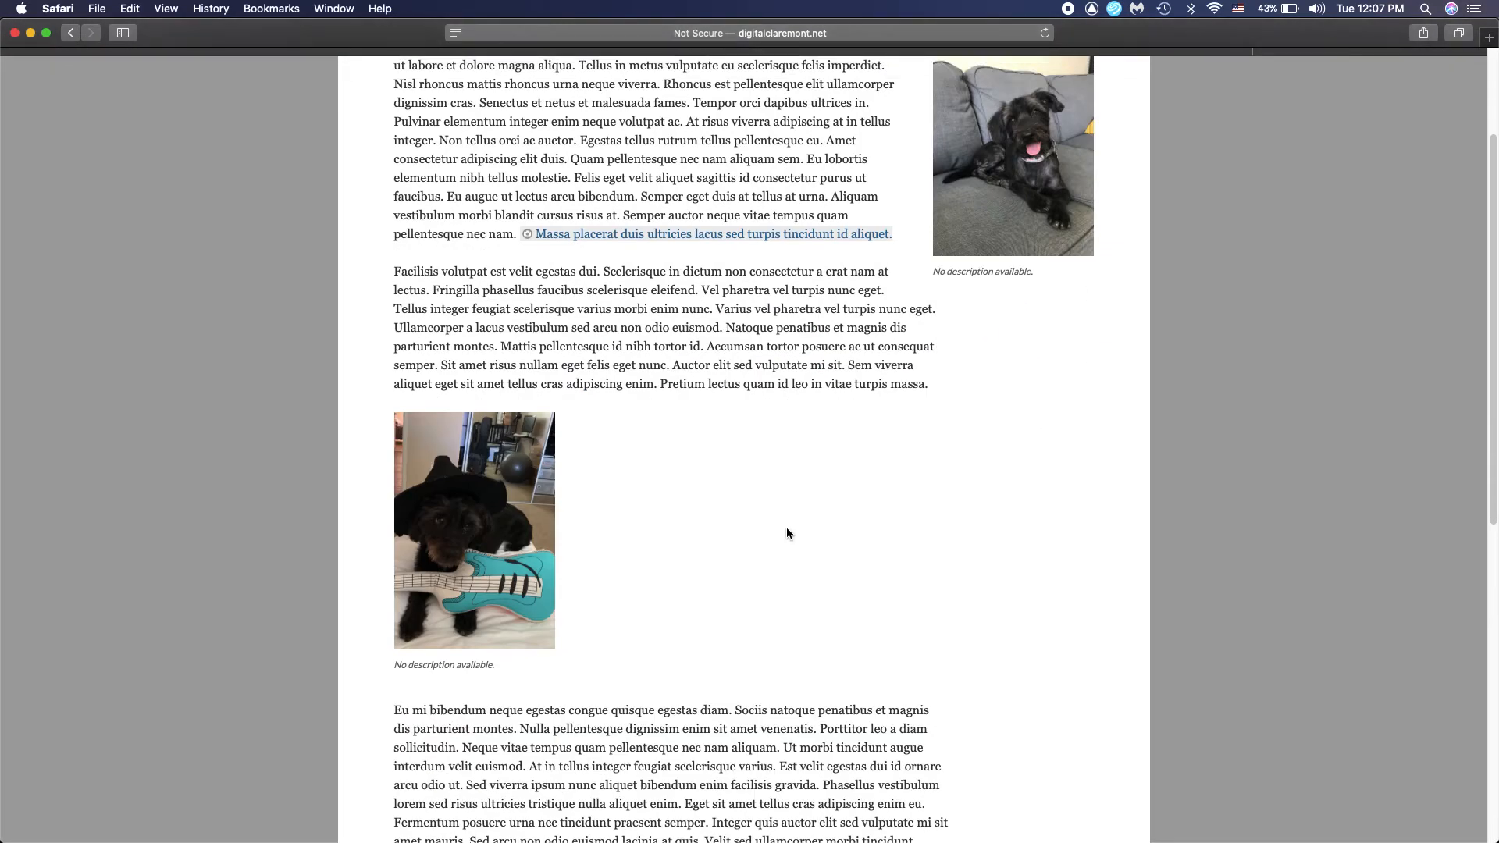
{"action": "scroll", "coordinate": [787, 531], "scroll_direction": "down", "scroll_amount": 15}
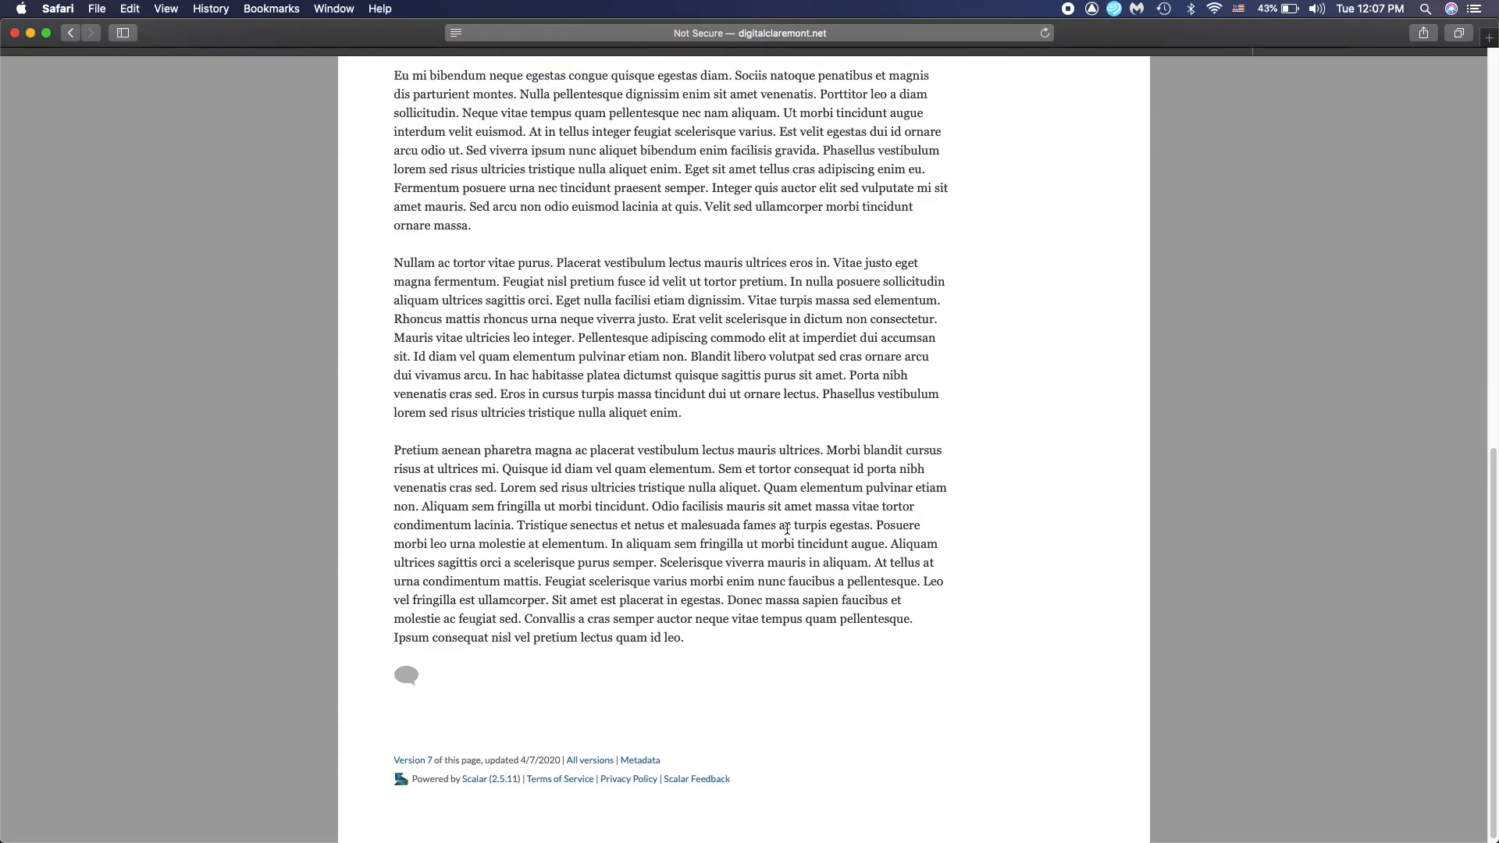
{"action": "scroll", "coordinate": [787, 529], "scroll_direction": "up", "scroll_amount": 20}
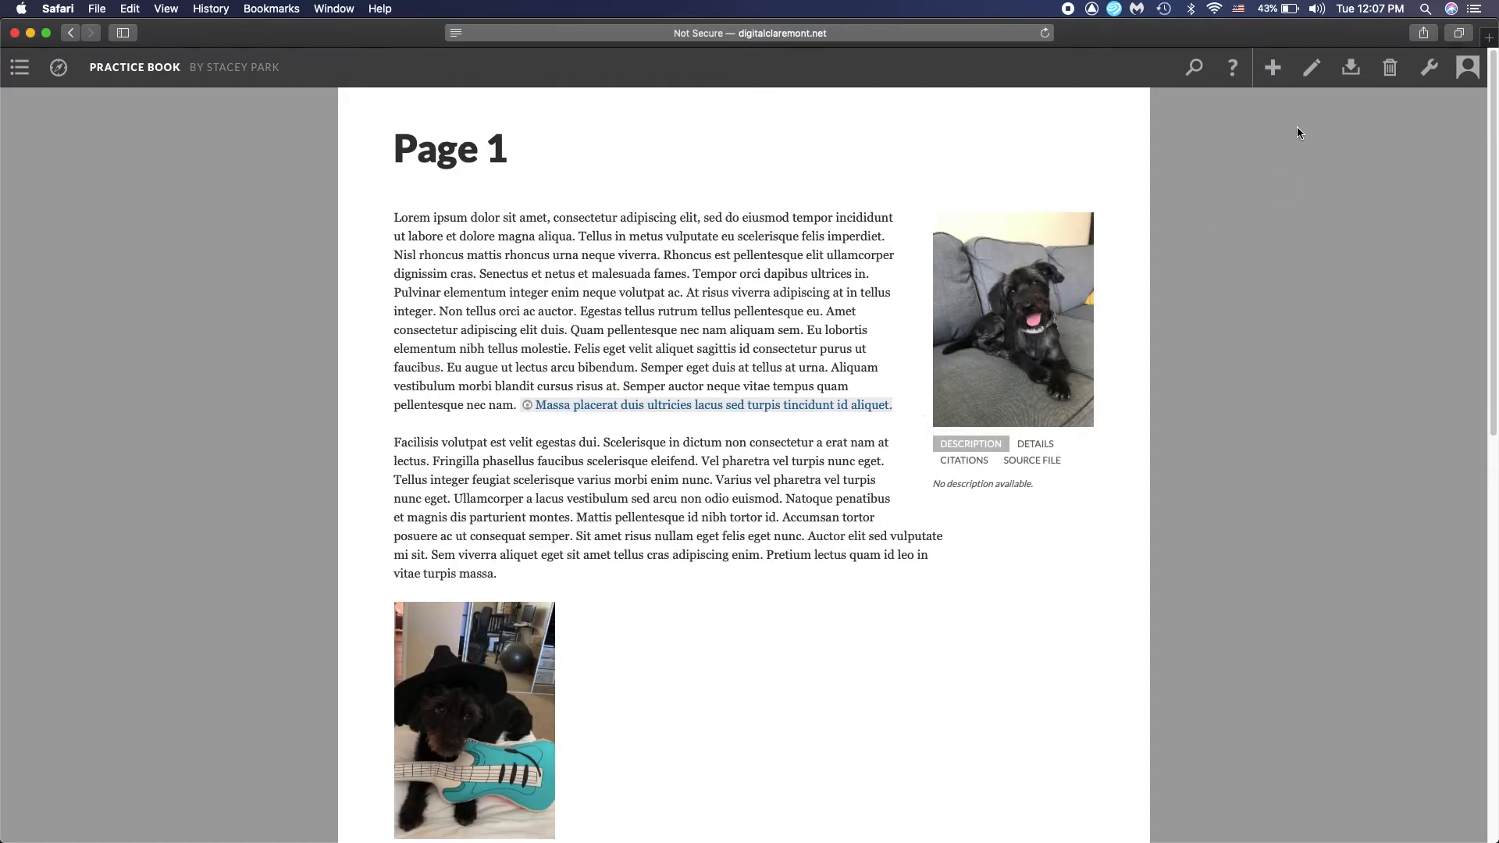
{"action": "scroll", "coordinate": [1296, 129], "scroll_direction": "down", "scroll_amount": 14}
{"action": "scroll", "coordinate": [1280, 140], "scroll_direction": "up", "scroll_amount": 14}
Reopen Page 1 for editing and choose photo2 as its background image
{"action": "left_click", "coordinate": [1304, 84]}
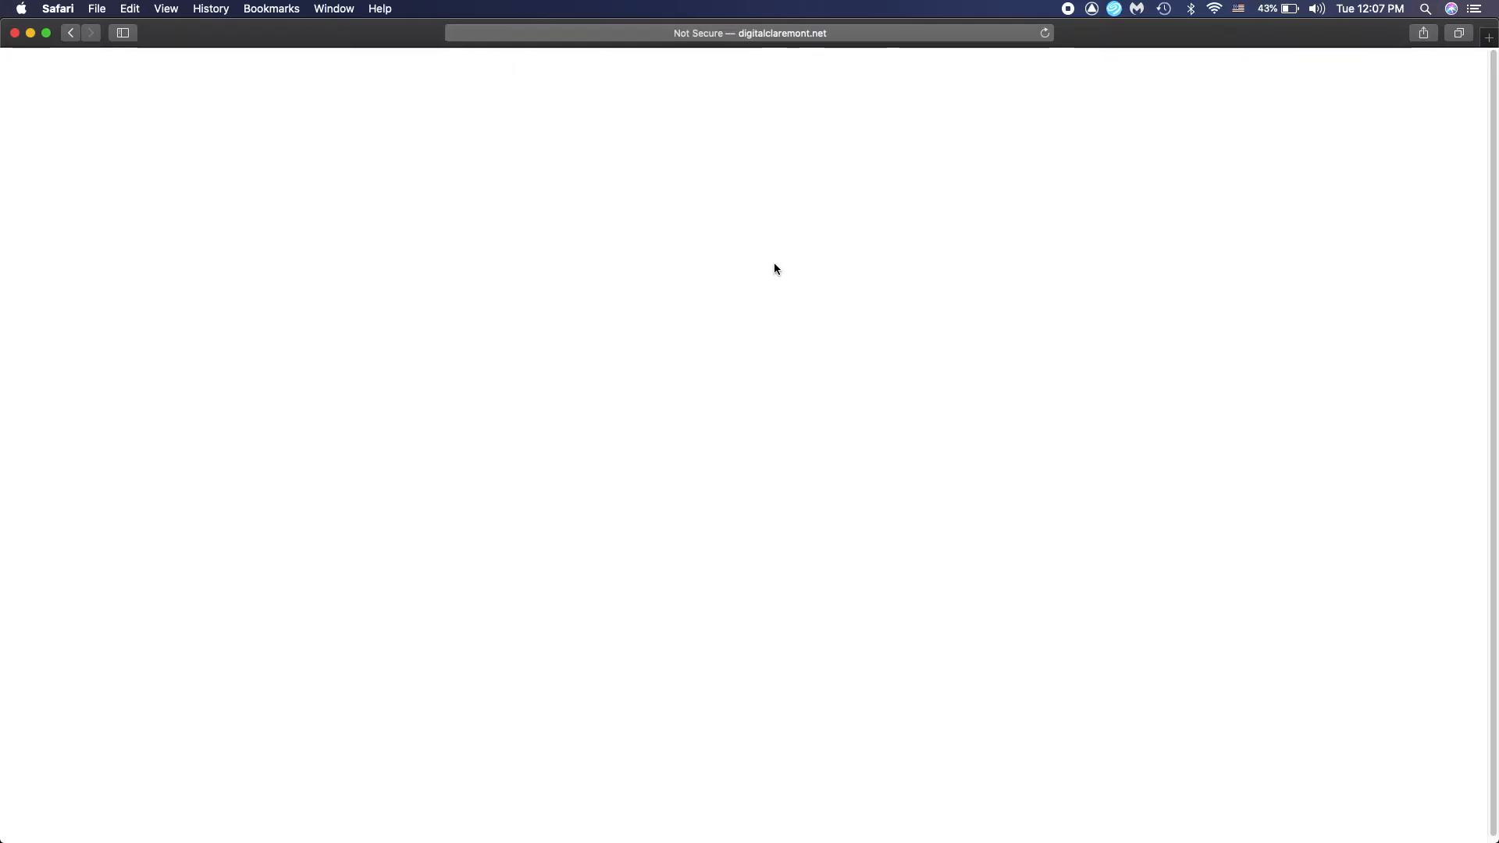
{"action": "scroll", "coordinate": [1131, 419], "scroll_direction": "down", "scroll_amount": 2}
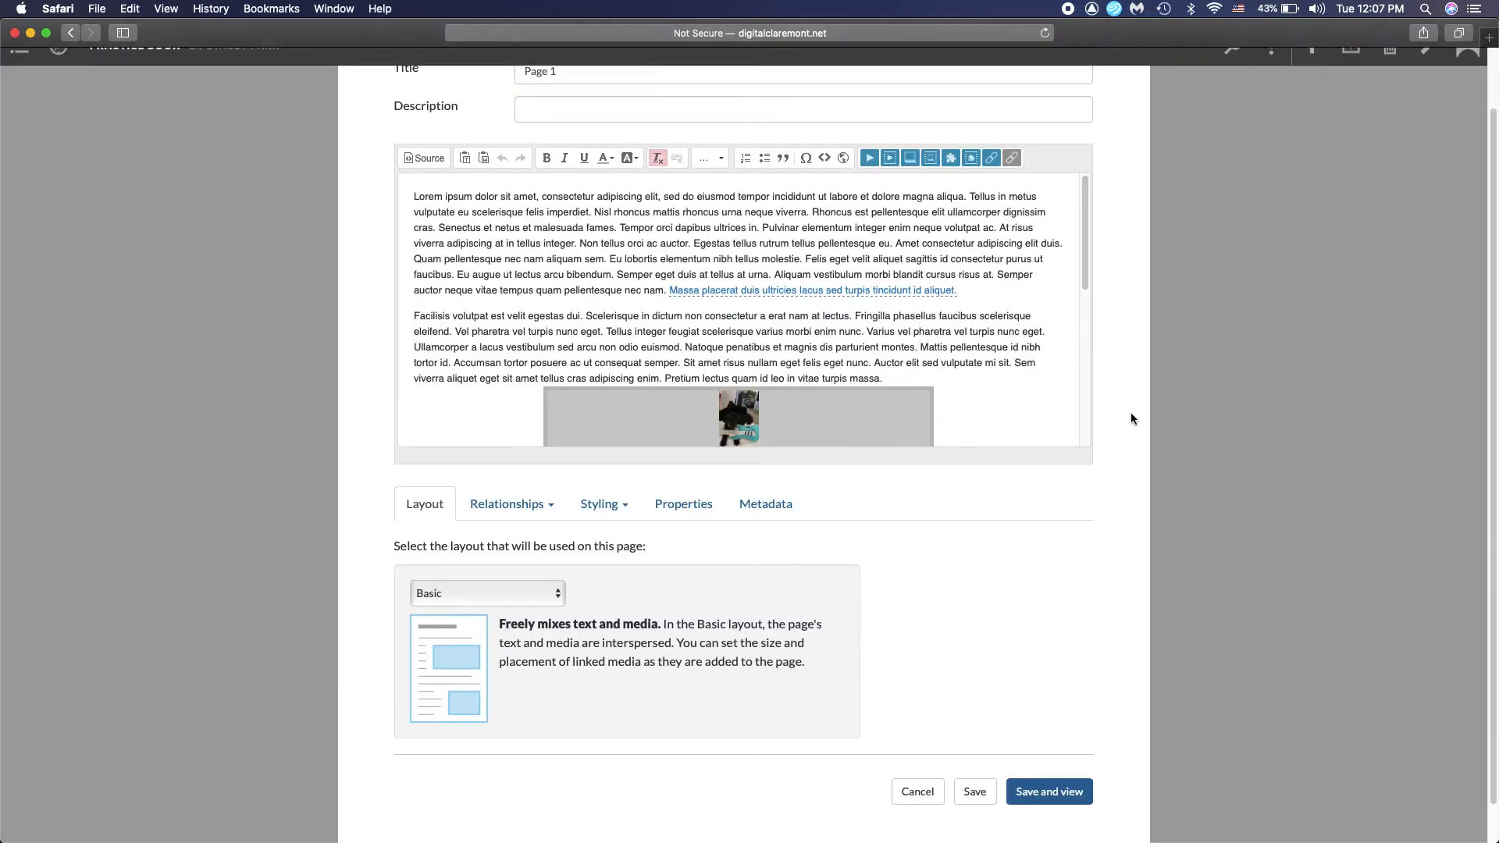
{"action": "scroll", "coordinate": [351, 507], "scroll_direction": "up", "scroll_amount": 1}
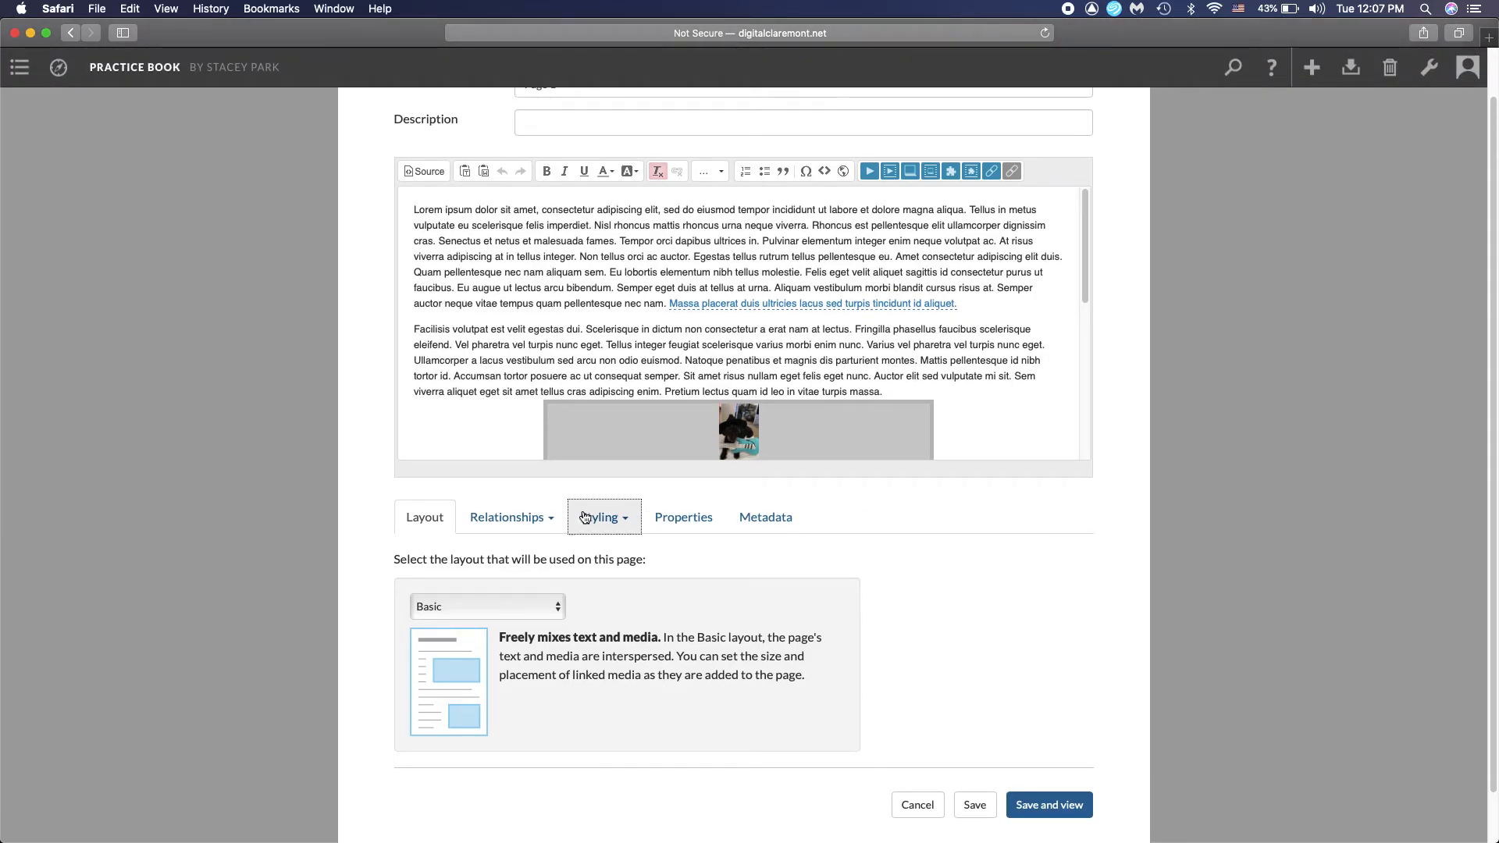
{"action": "left_click", "coordinate": [622, 524]}
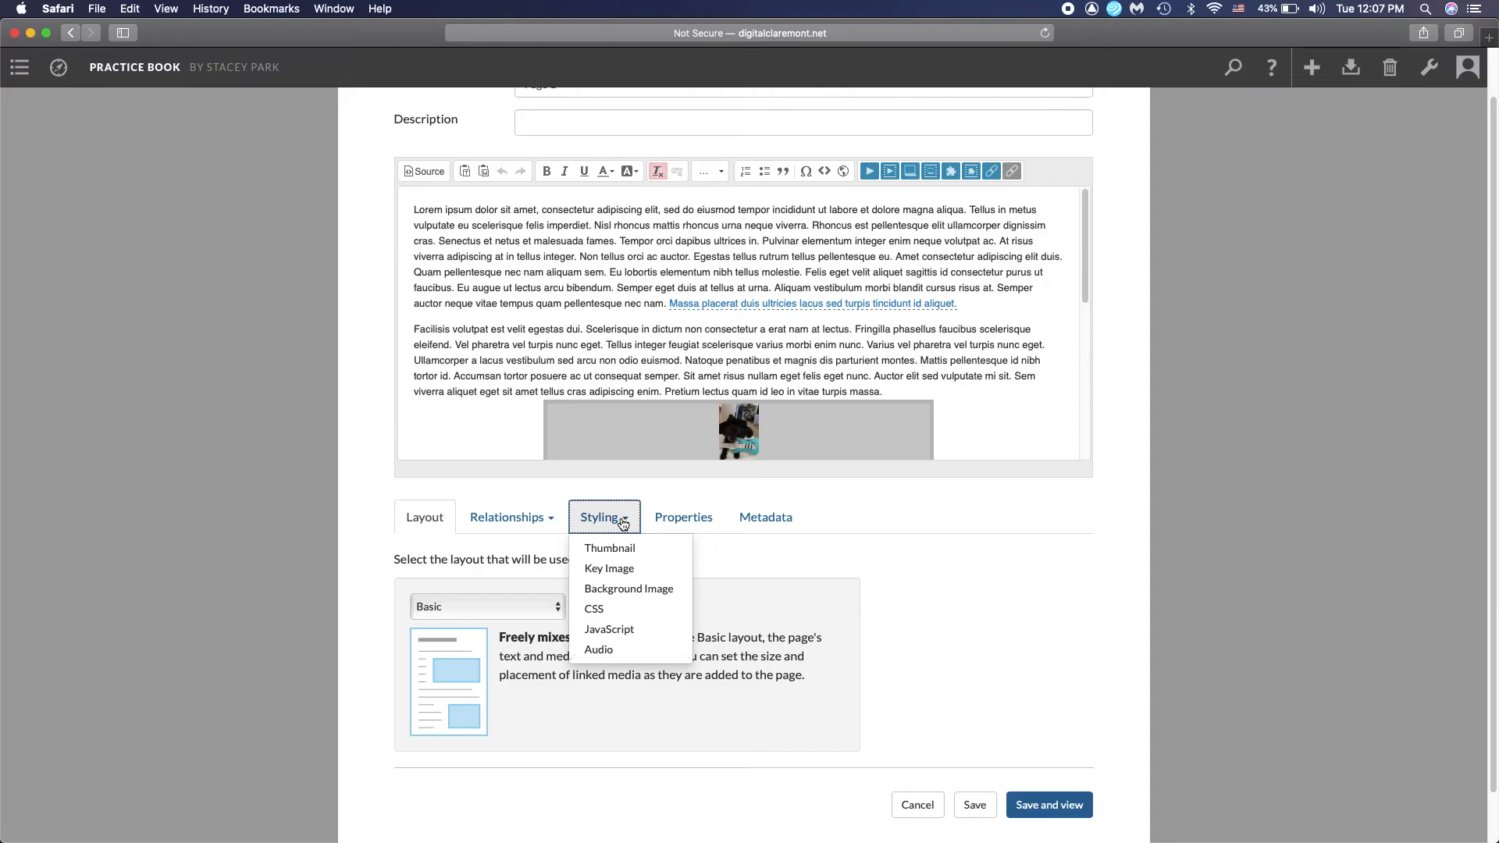
{"action": "left_click", "coordinate": [649, 588]}
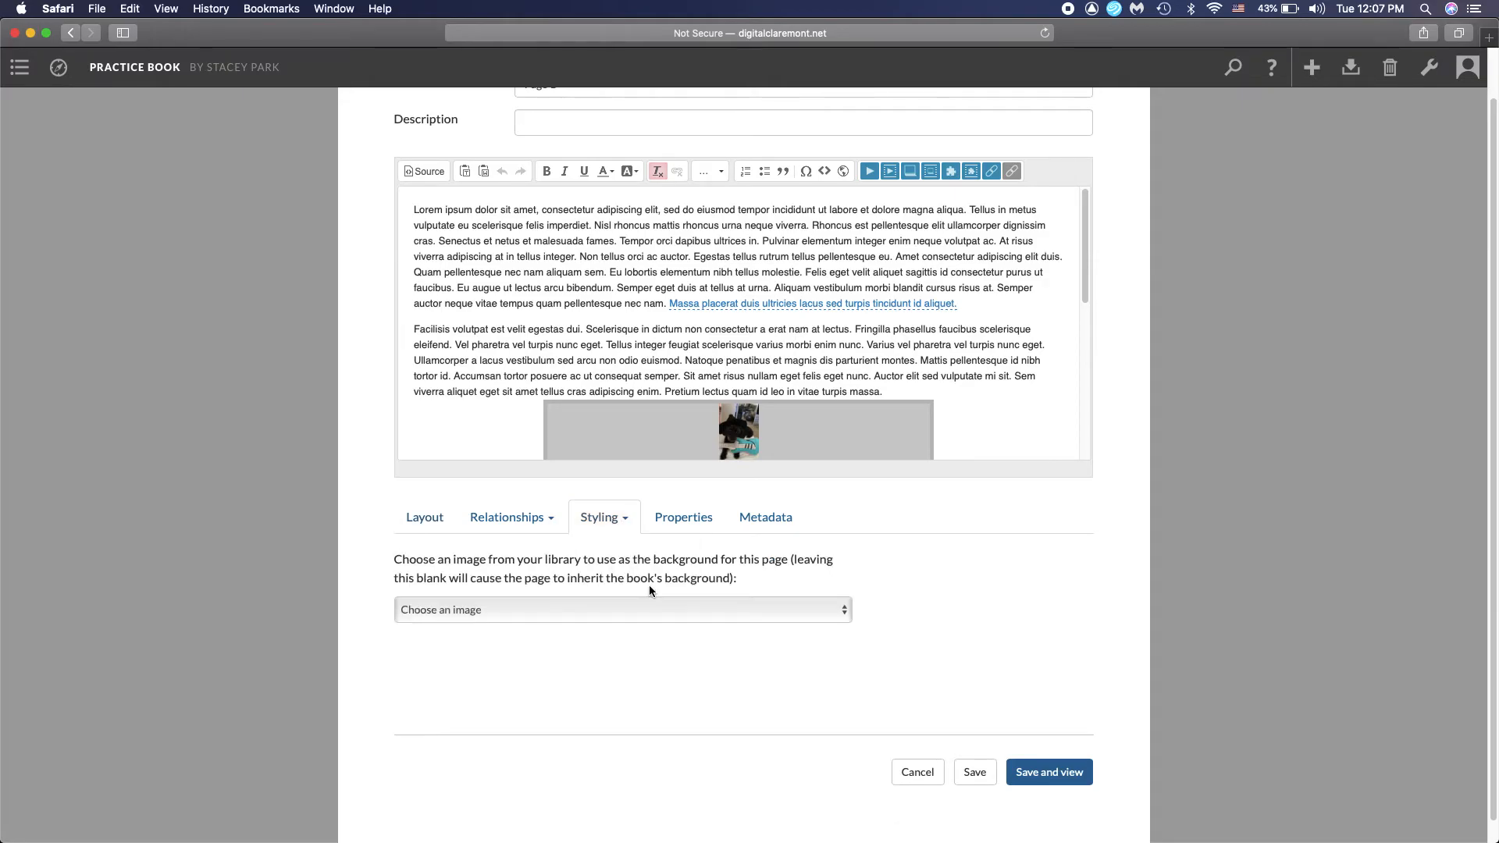
{"action": "left_click", "coordinate": [653, 609]}
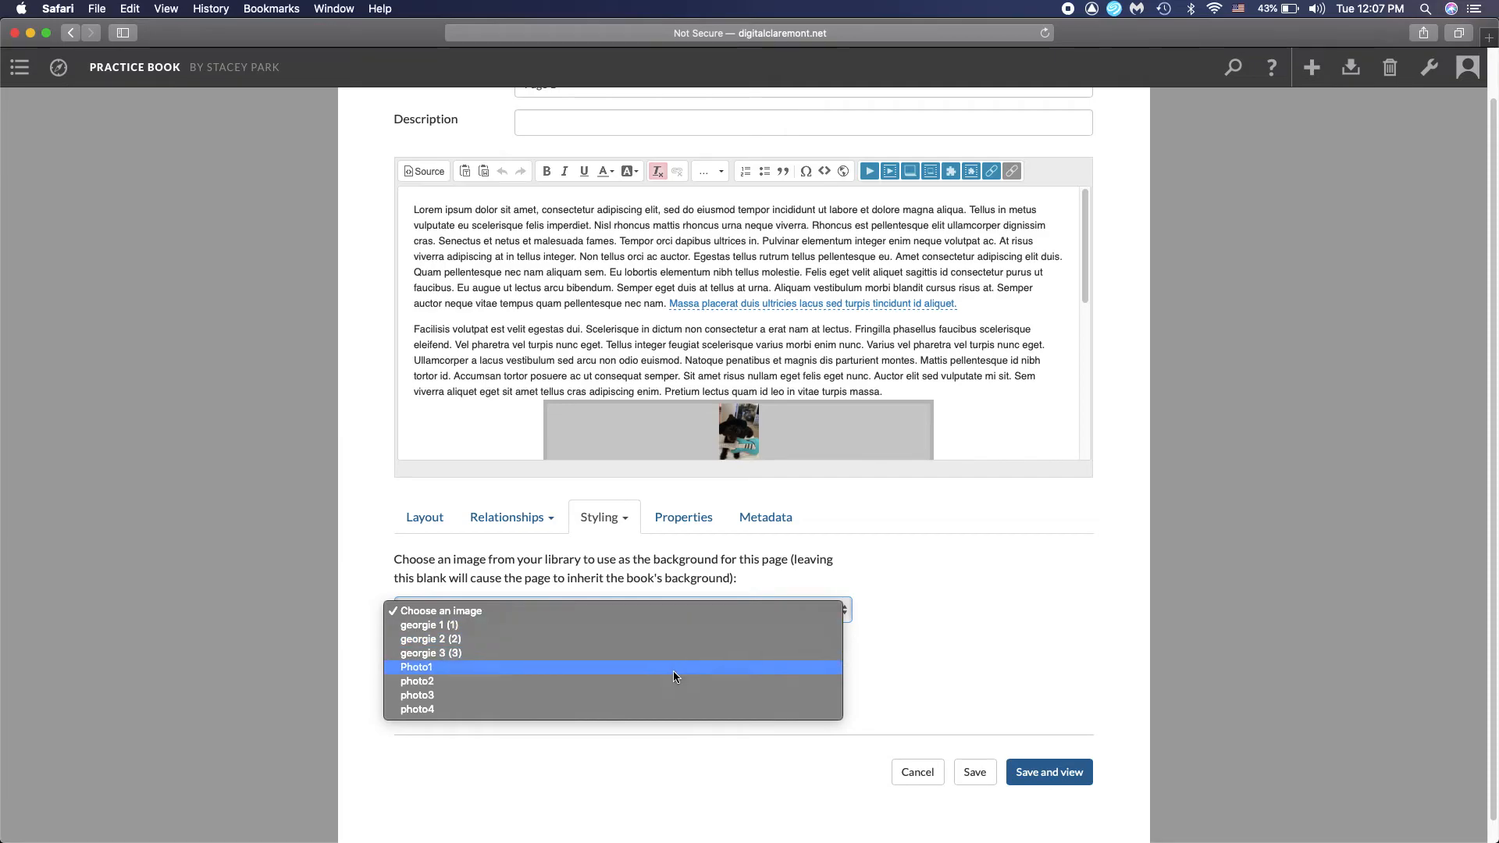
{"action": "left_click", "coordinate": [679, 682]}
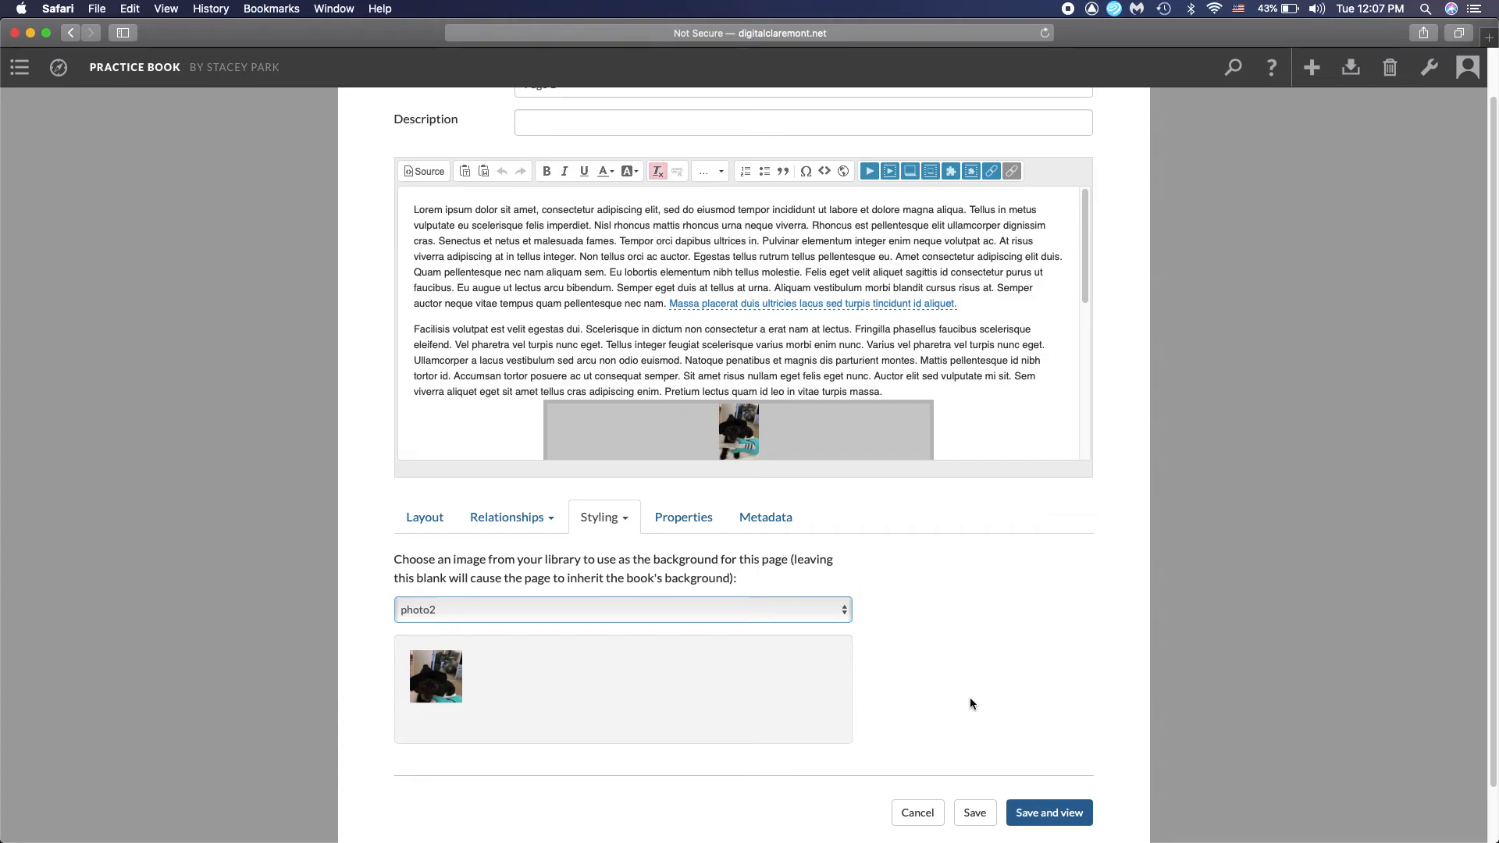
Change the page's background image to photo3, then save and view the page down to its end
{"action": "left_click", "coordinate": [732, 615]}
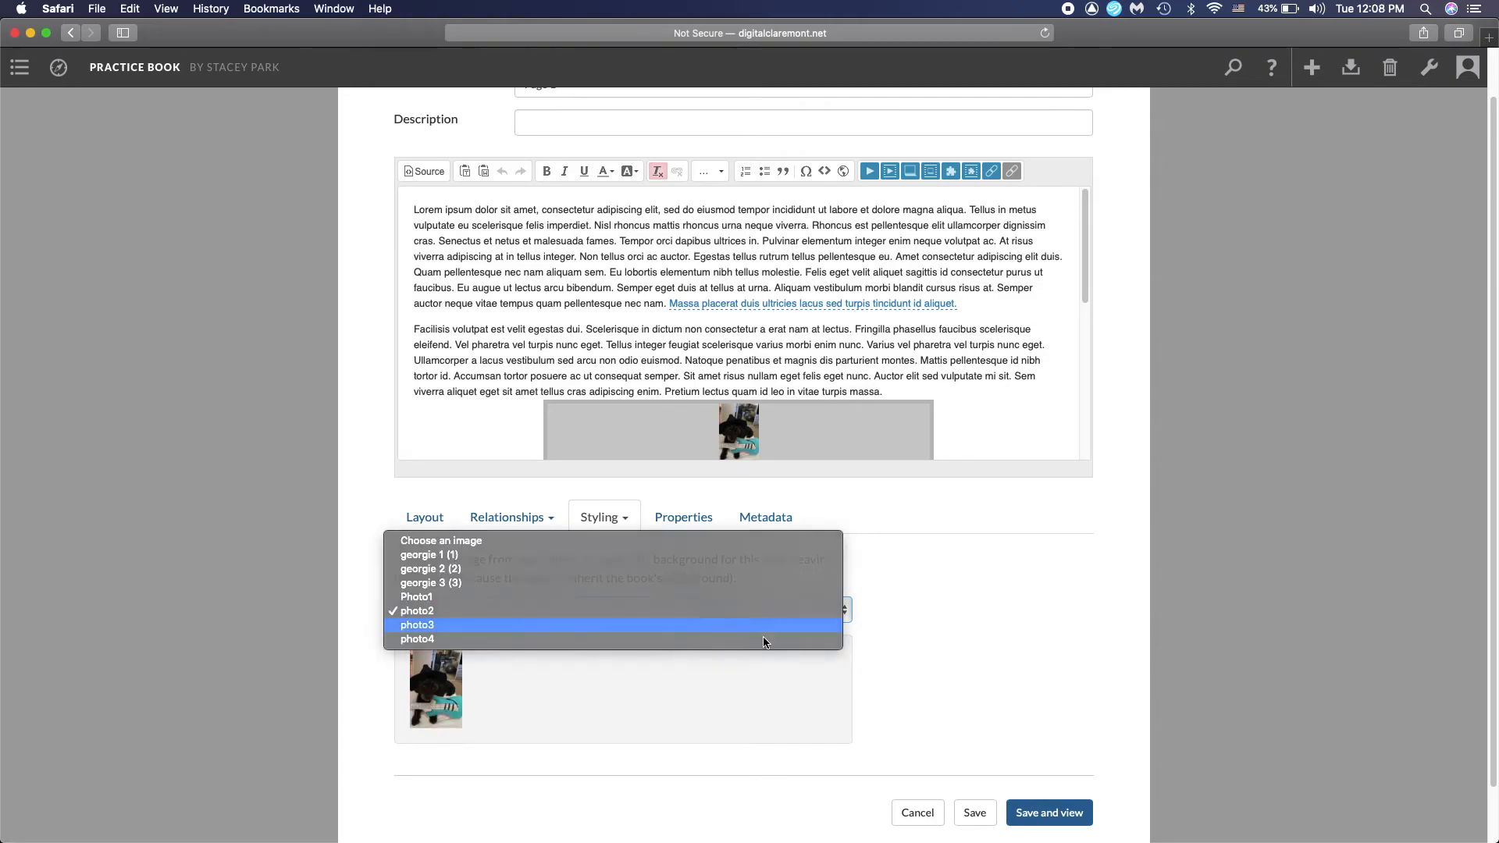
{"action": "left_click", "coordinate": [736, 626]}
{"action": "scroll", "coordinate": [1052, 694], "scroll_direction": "down", "scroll_amount": 2}
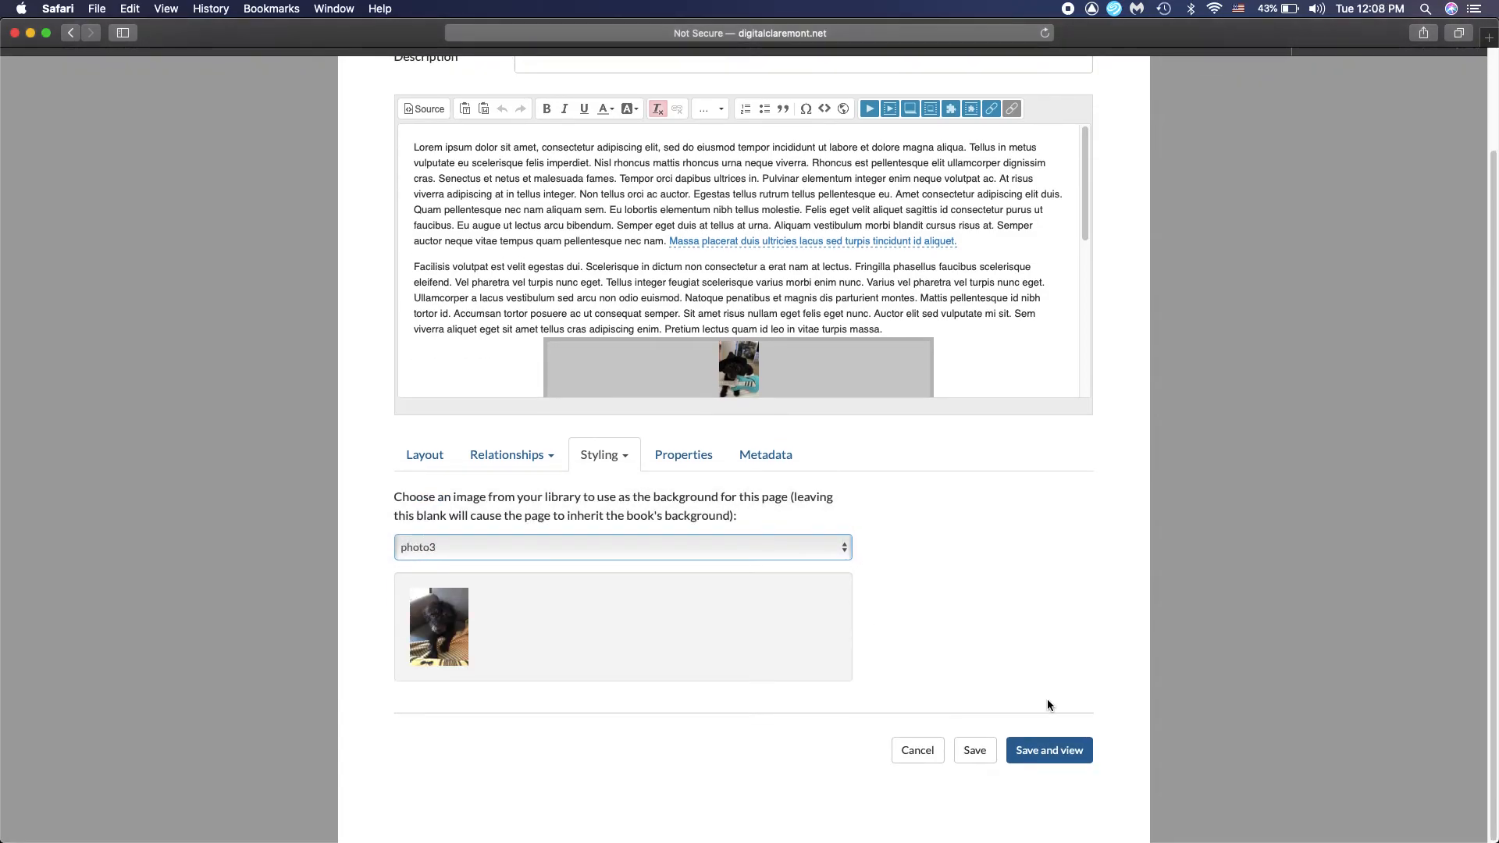
{"action": "left_click", "coordinate": [1036, 758]}
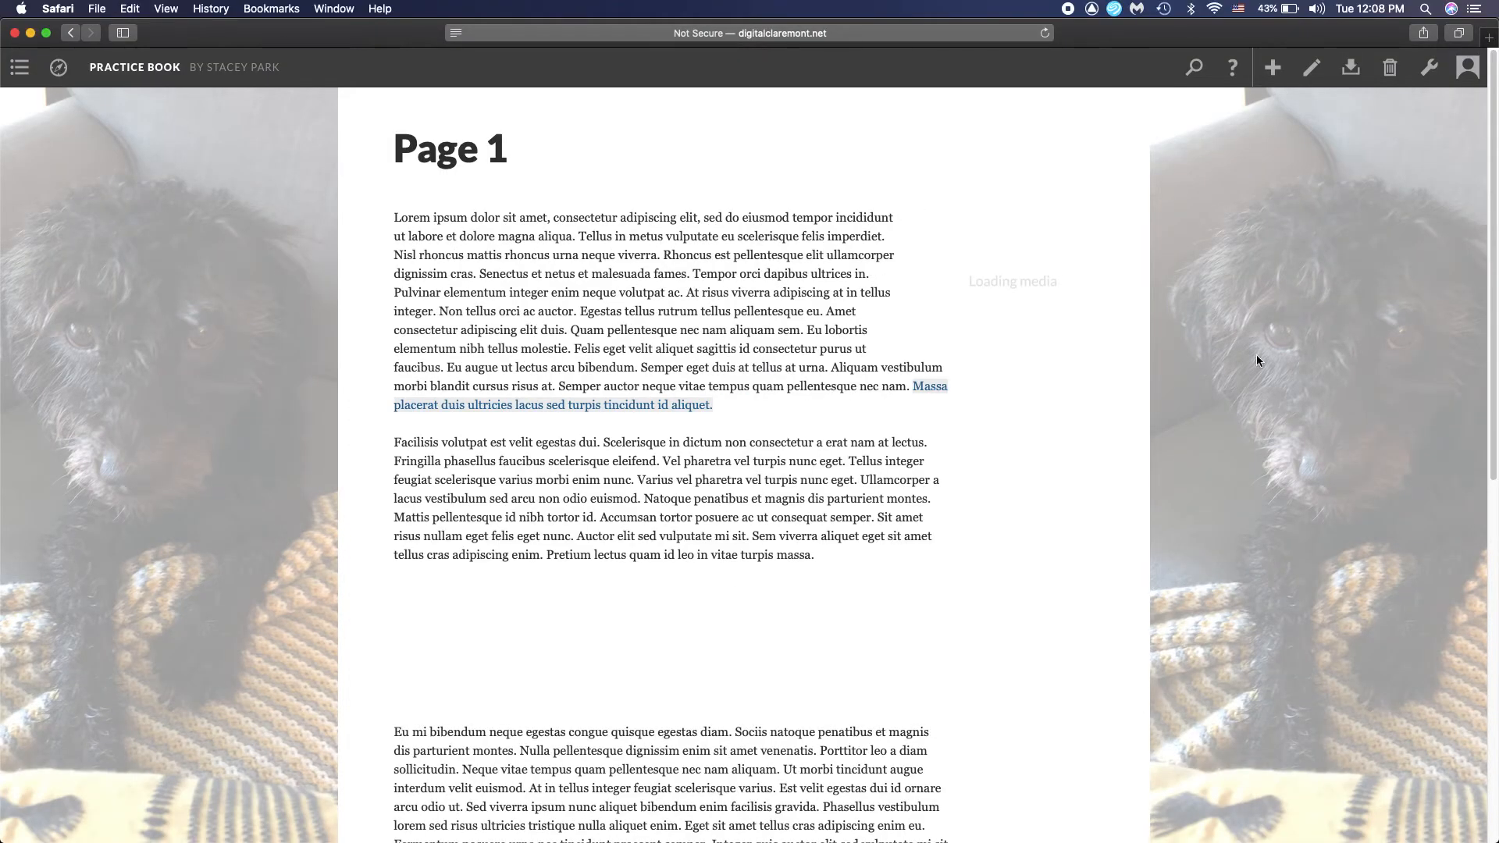
{"action": "scroll", "coordinate": [1305, 387], "scroll_direction": "down", "scroll_amount": 10}
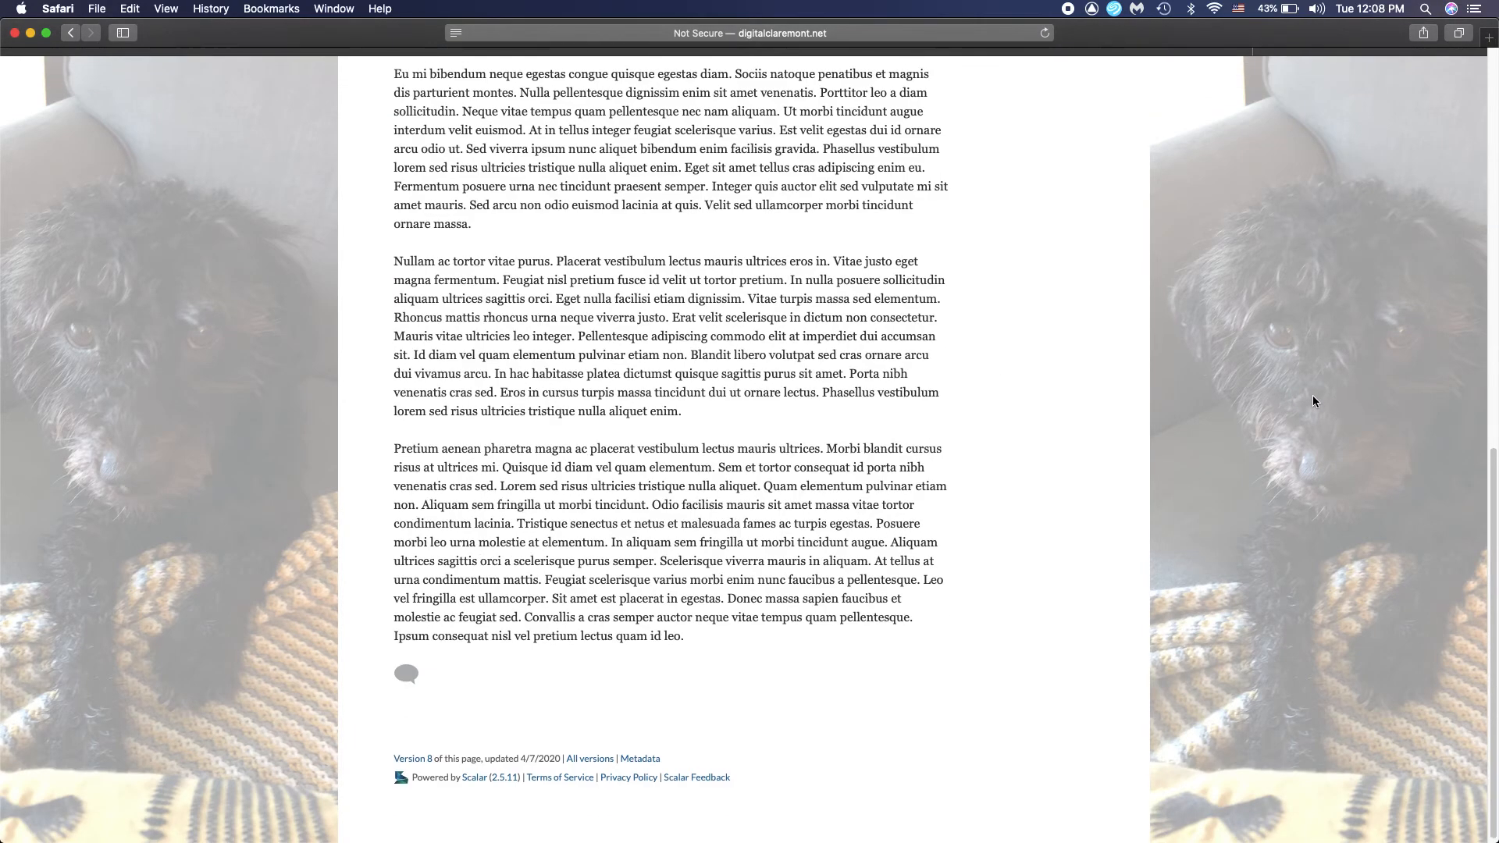
Examine how the background image and the two photos appear along the full length of the published Page 1
{"action": "scroll", "coordinate": [1308, 438], "scroll_direction": "up", "scroll_amount": 10}
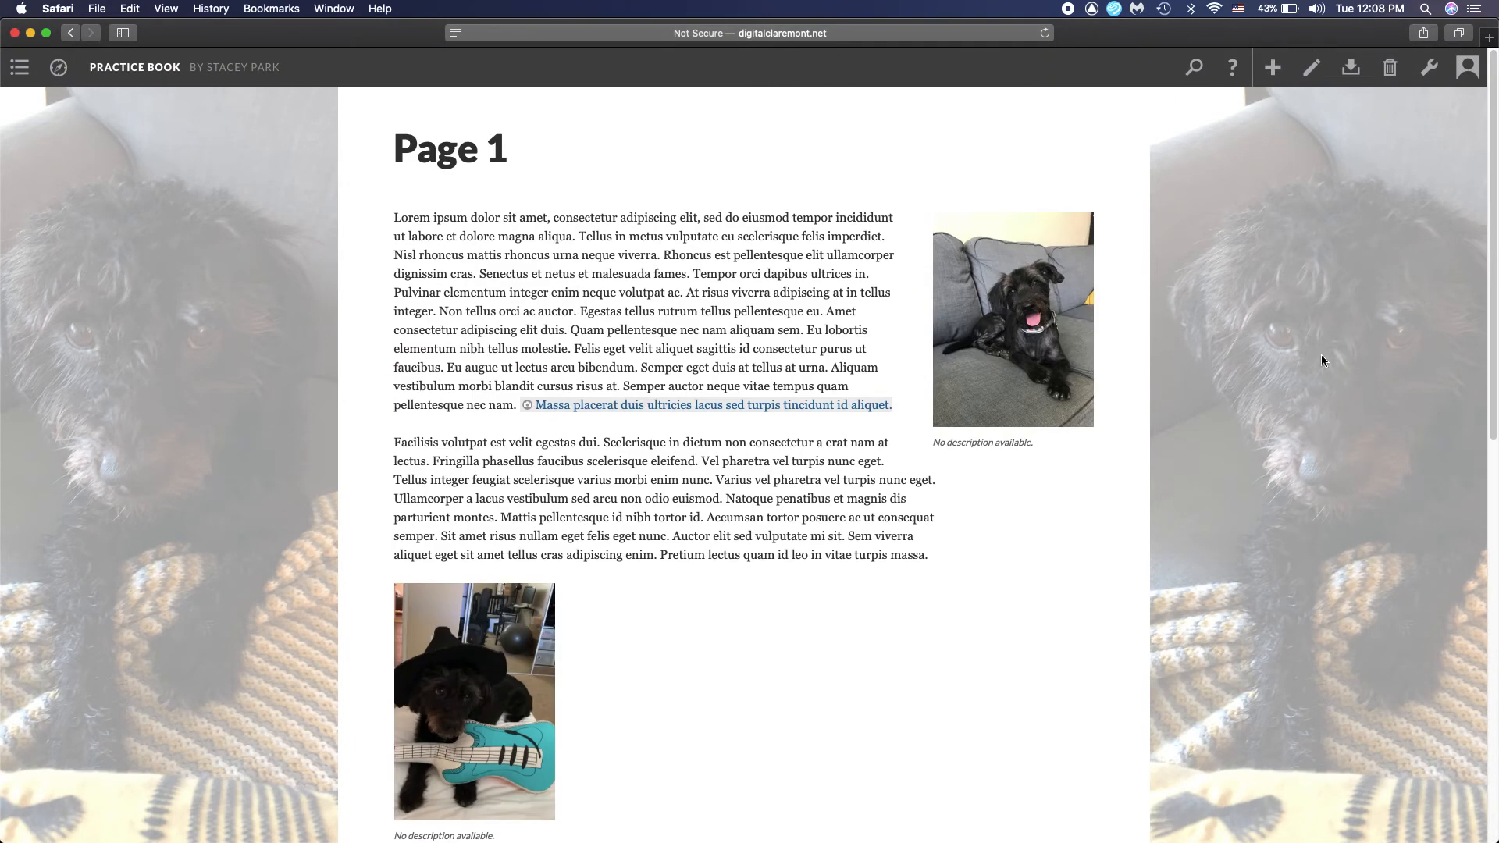
{"action": "scroll", "coordinate": [851, 468], "scroll_direction": "down", "scroll_amount": 10}
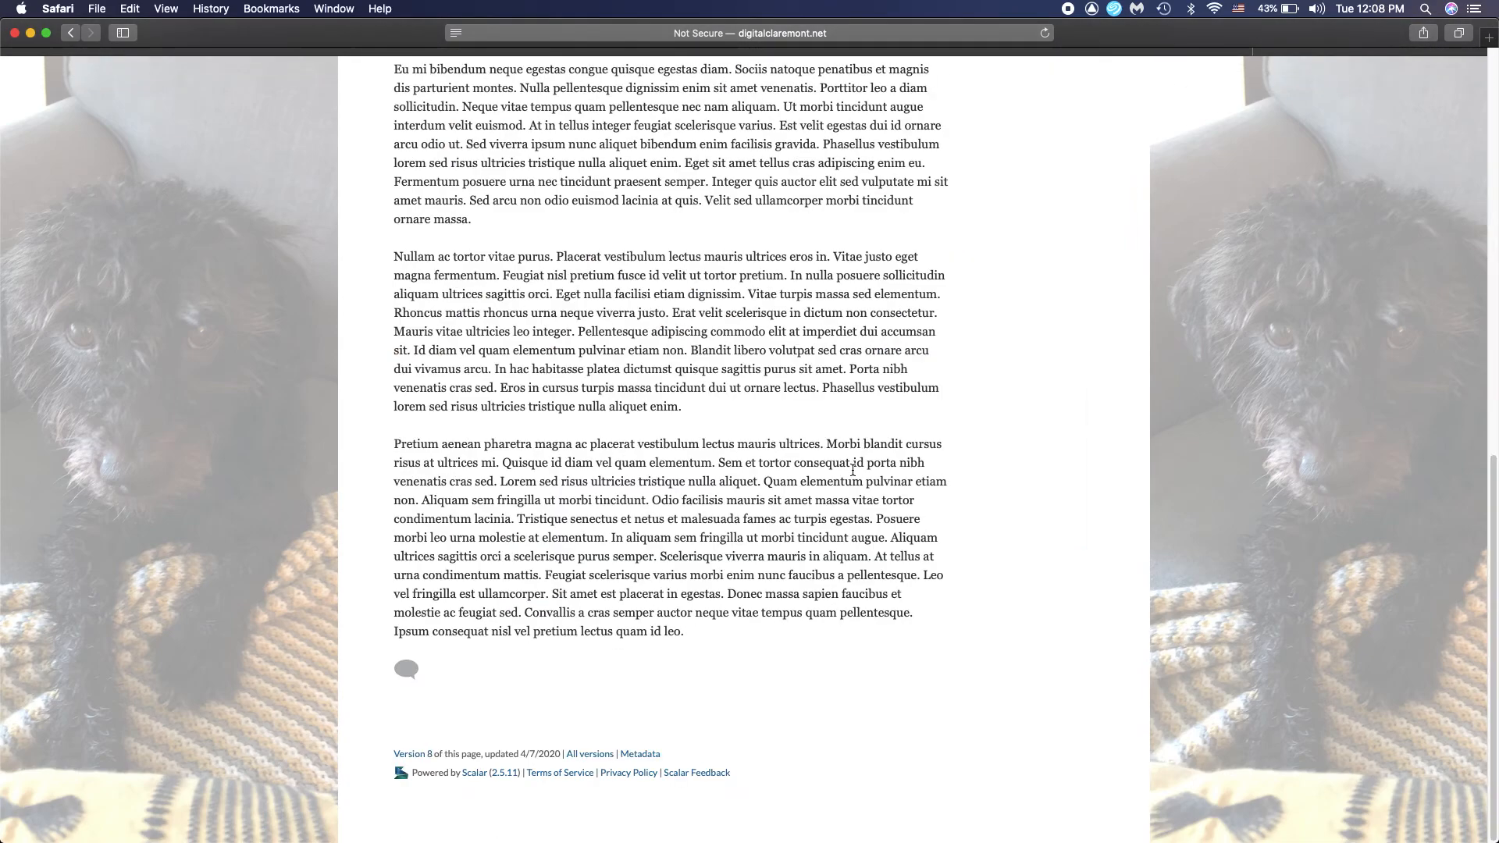
{"action": "scroll", "coordinate": [852, 471], "scroll_direction": "up", "scroll_amount": 10}
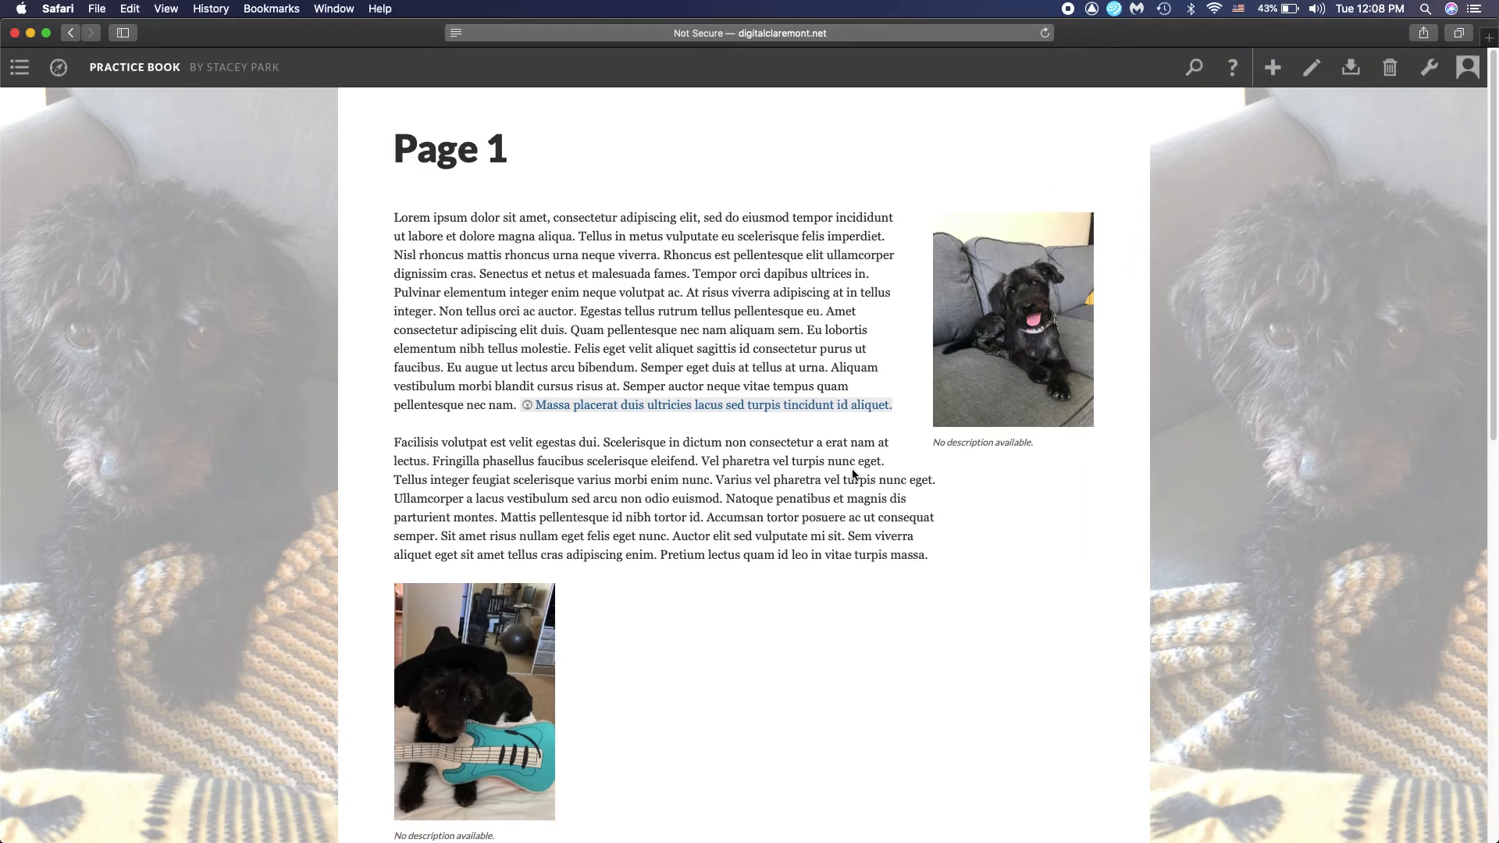
{"action": "scroll", "coordinate": [853, 473], "scroll_direction": "down", "scroll_amount": 8}
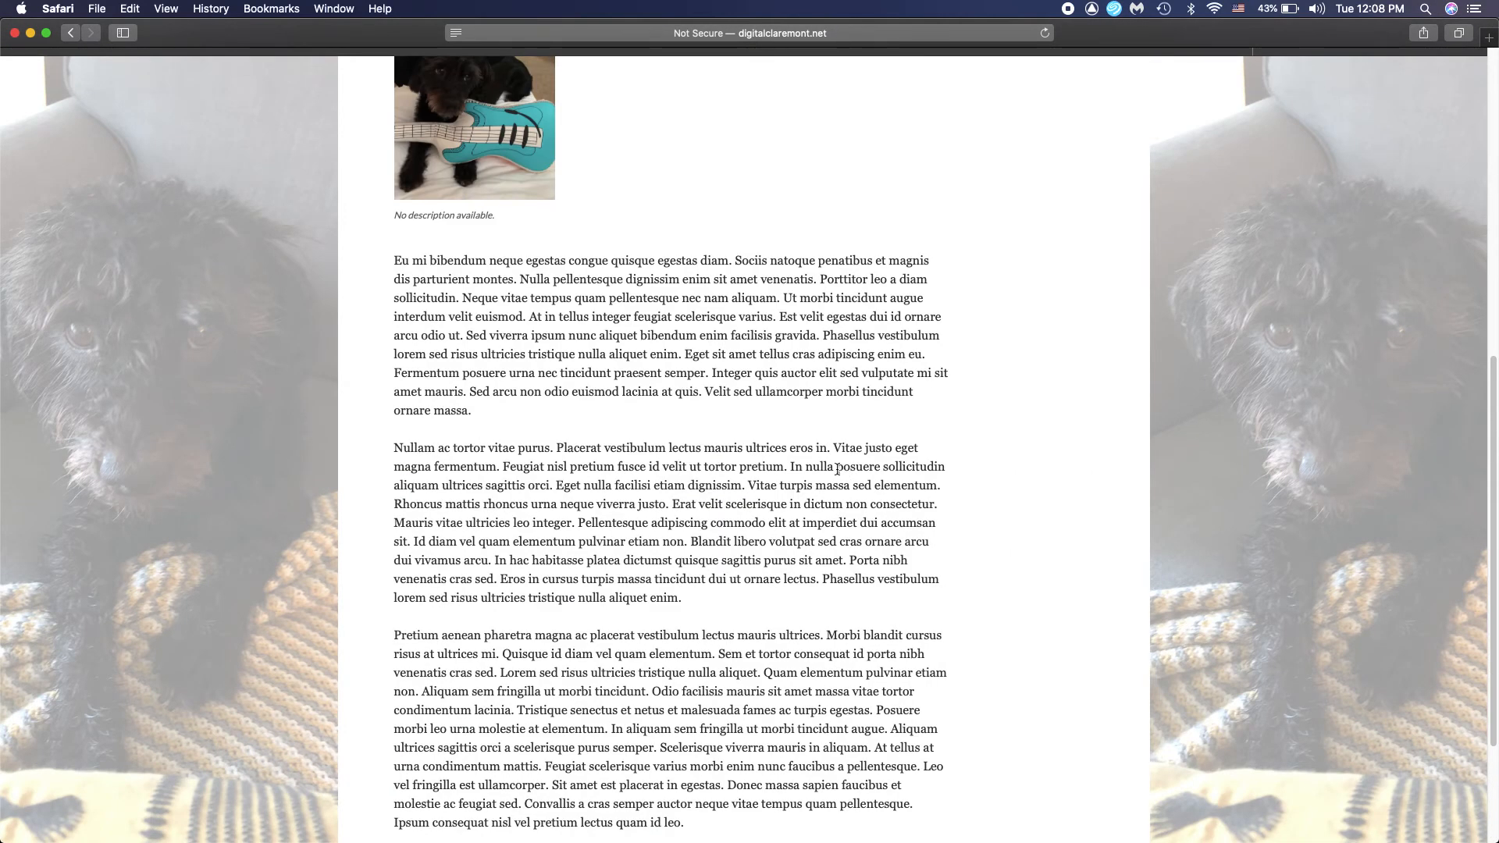
{"action": "scroll", "coordinate": [841, 467], "scroll_direction": "up", "scroll_amount": 5}
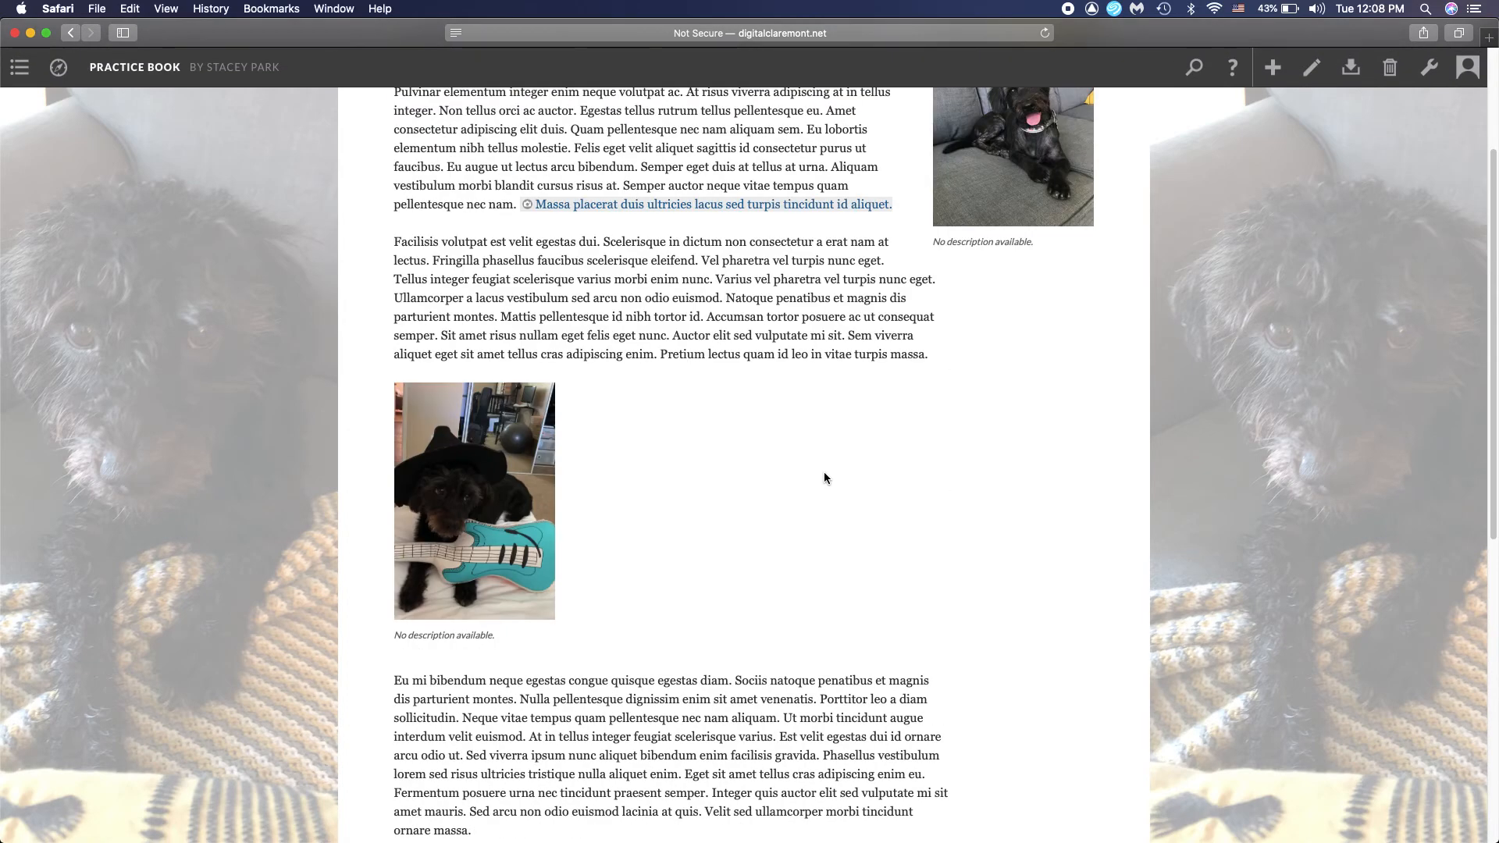
{"action": "scroll", "coordinate": [1015, 358], "scroll_direction": "up", "scroll_amount": 3}
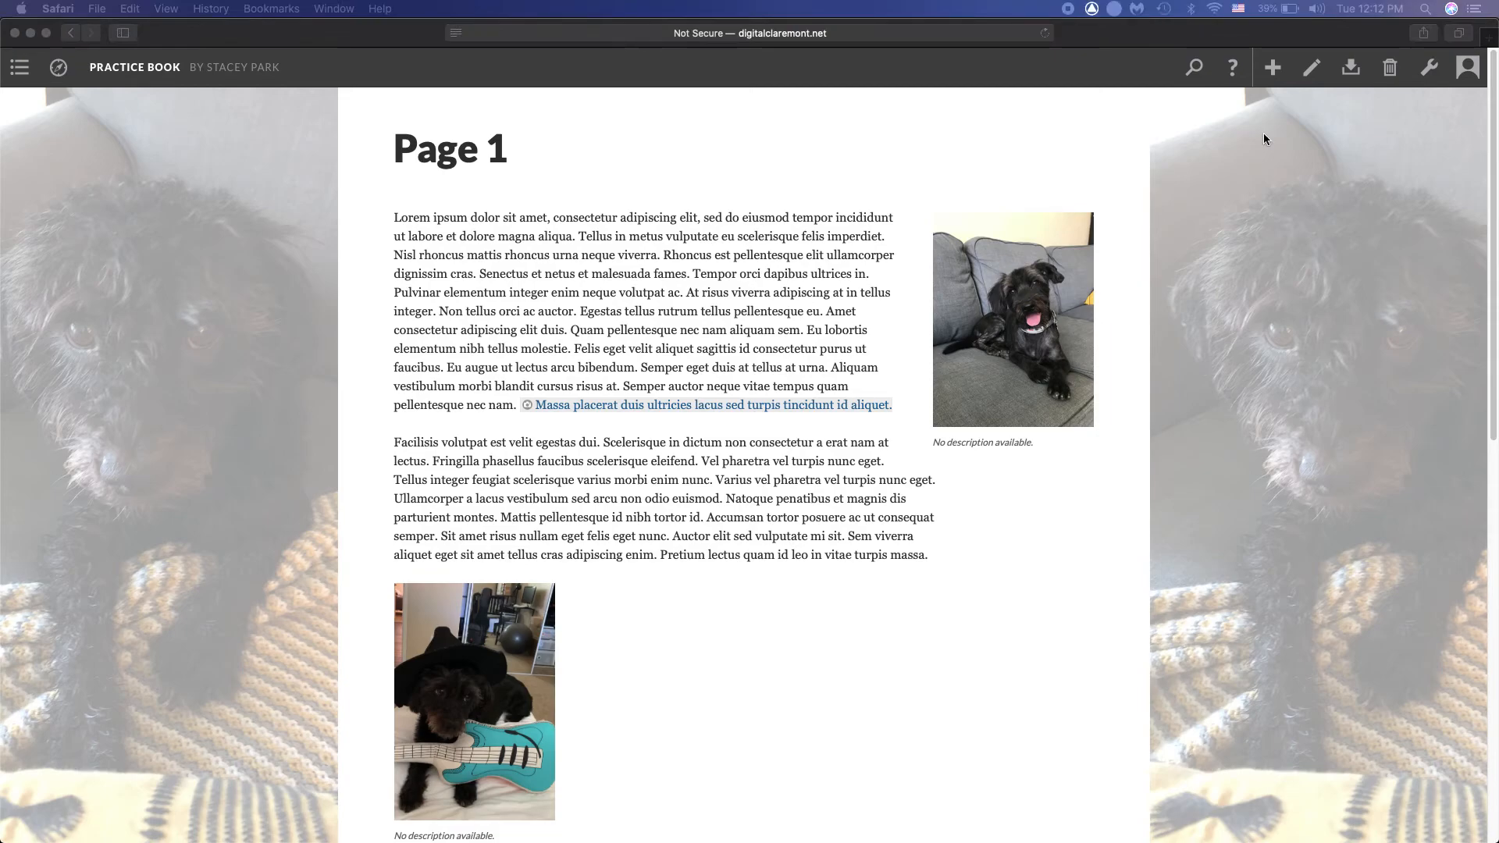
{"action": "scroll", "coordinate": [1244, 209], "scroll_direction": "down", "scroll_amount": 10}
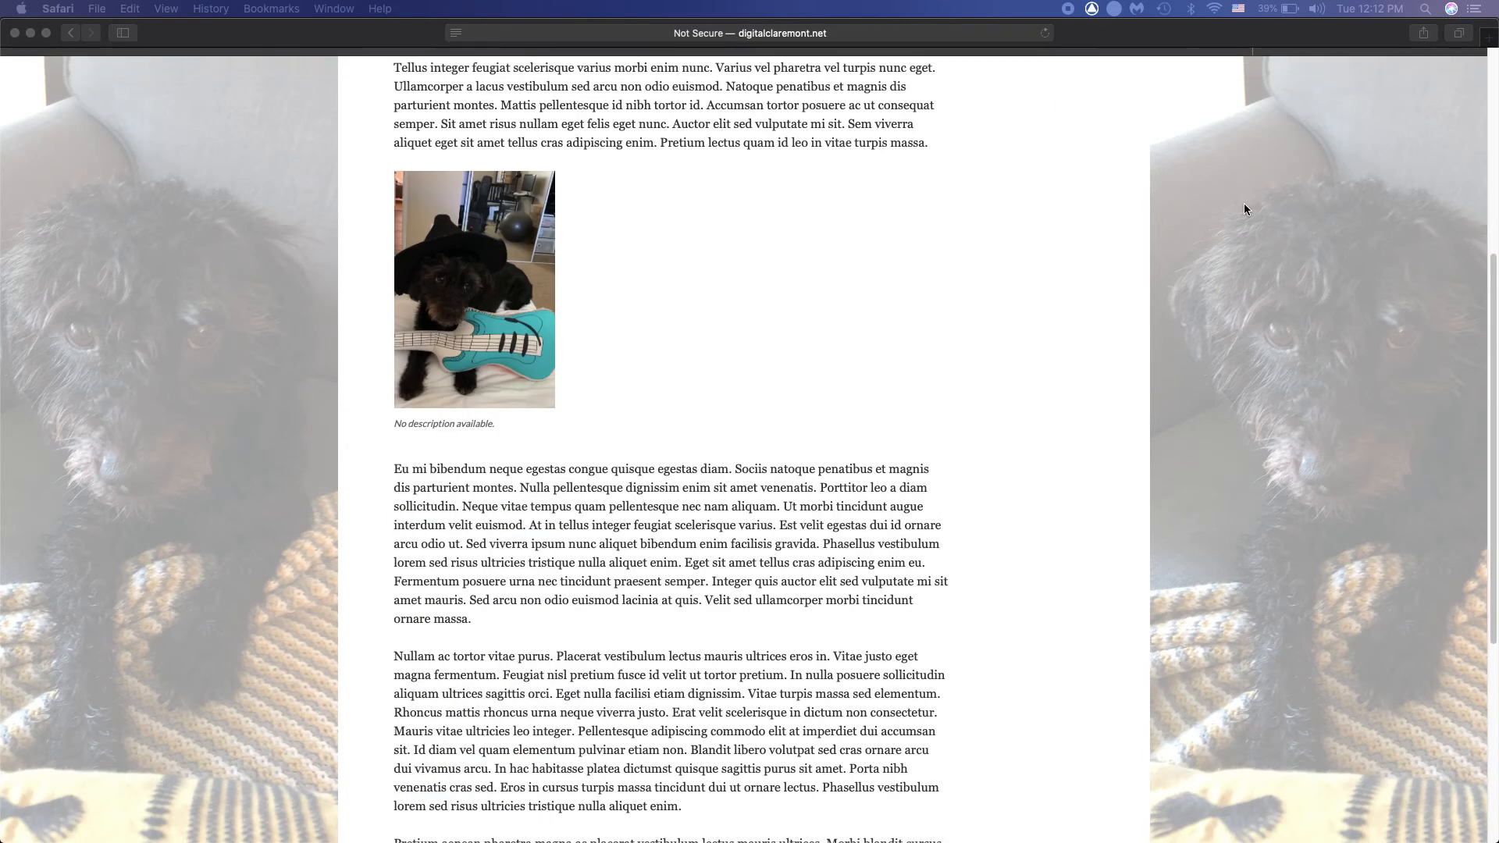
{"action": "scroll", "coordinate": [1244, 208], "scroll_direction": "up", "scroll_amount": 5}
{"action": "scroll", "coordinate": [1243, 207], "scroll_direction": "up", "scroll_amount": 5}
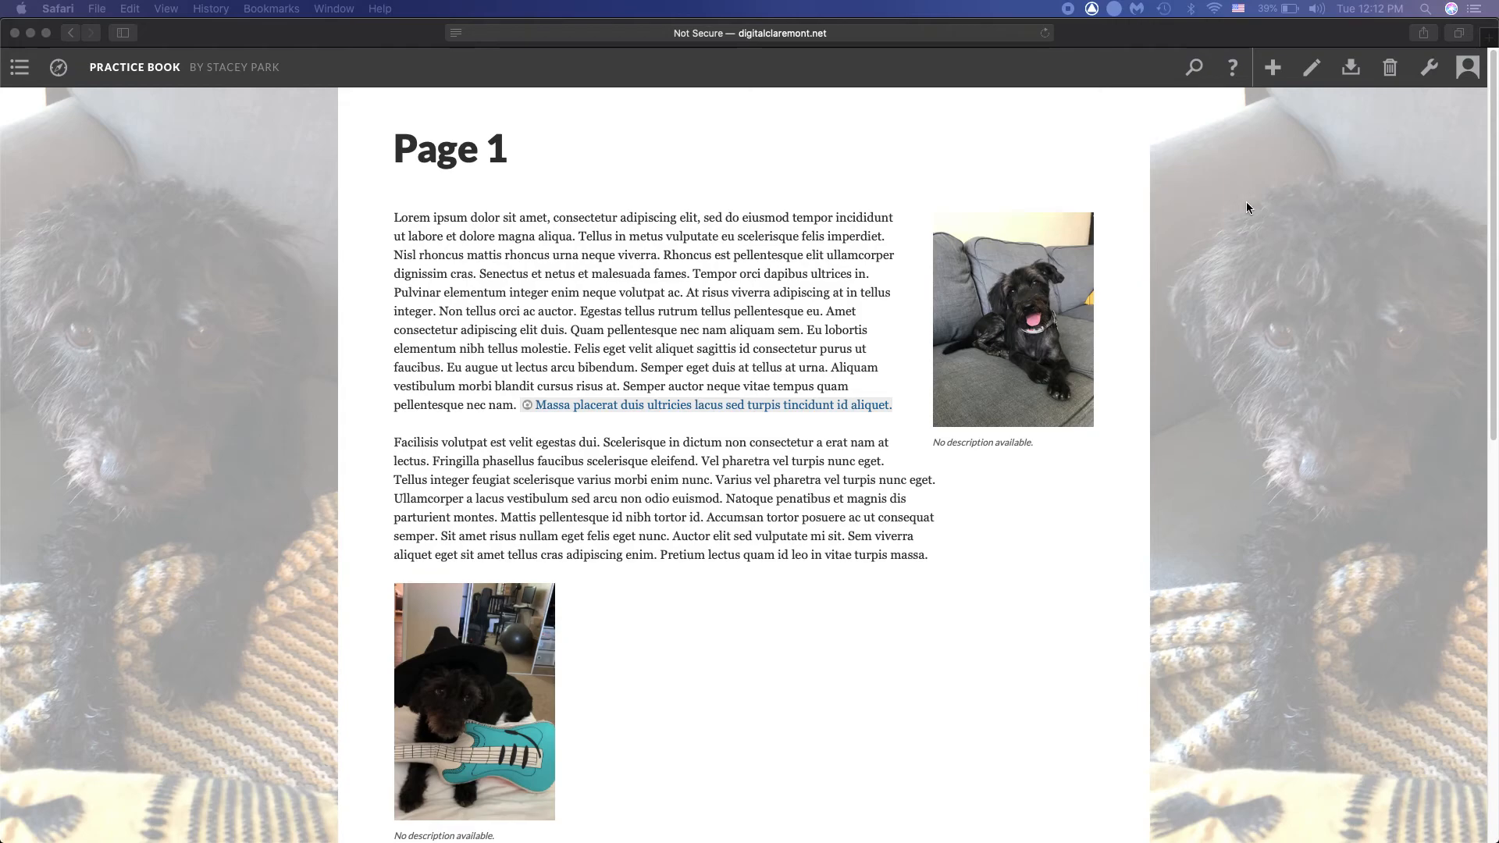
{"action": "scroll", "coordinate": [1246, 206], "scroll_direction": "down", "scroll_amount": 3}
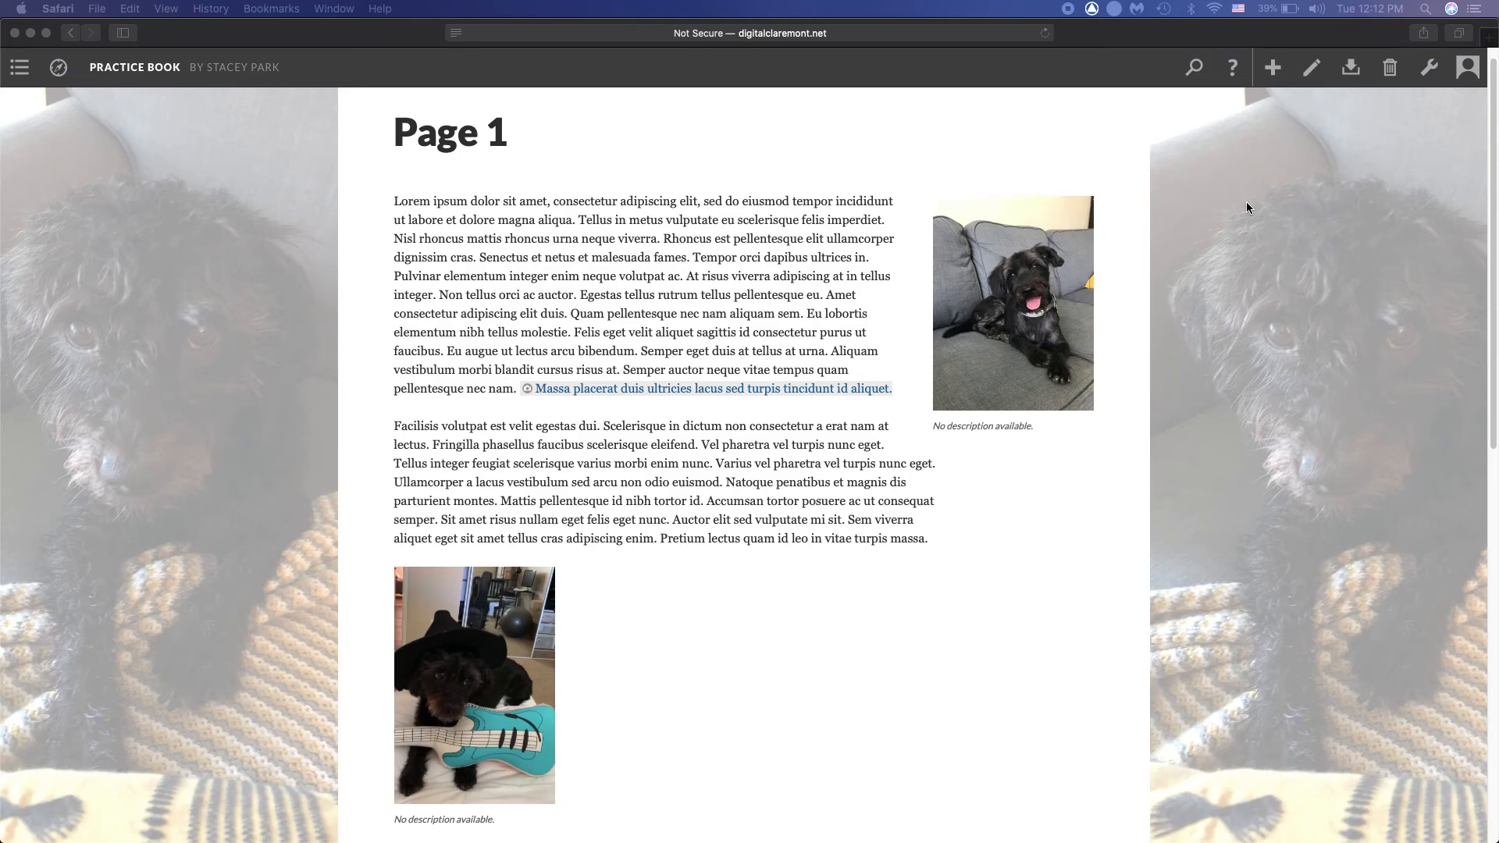
{"action": "scroll", "coordinate": [1246, 202], "scroll_direction": "up", "scroll_amount": 3}
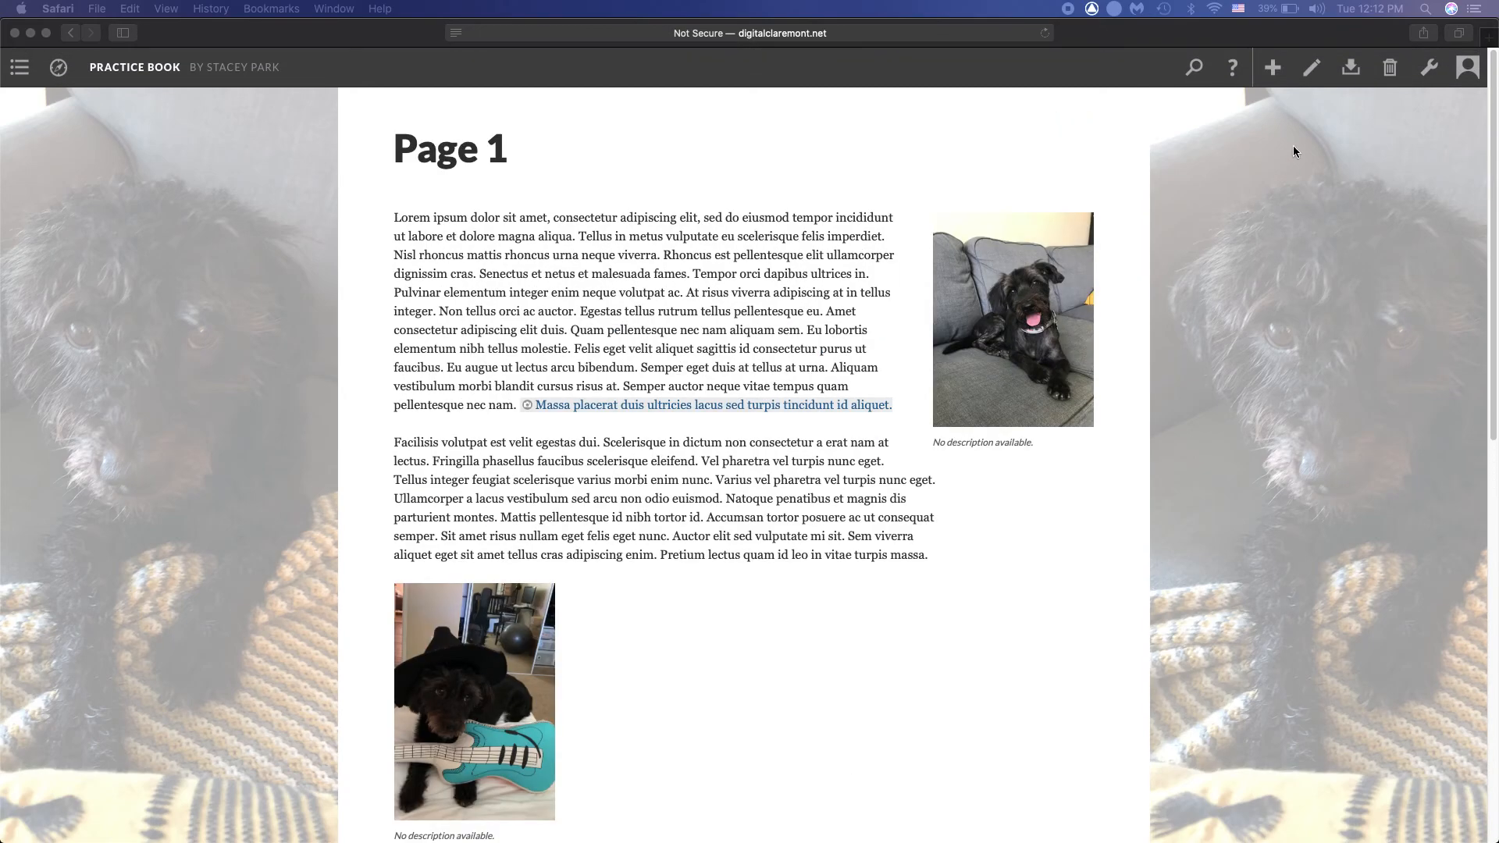
Reopen Page 1 for editing and remove both the photo linked to the first paragraph's last sentence and the inline photo below the second paragraph
{"action": "left_click", "coordinate": [1314, 73]}
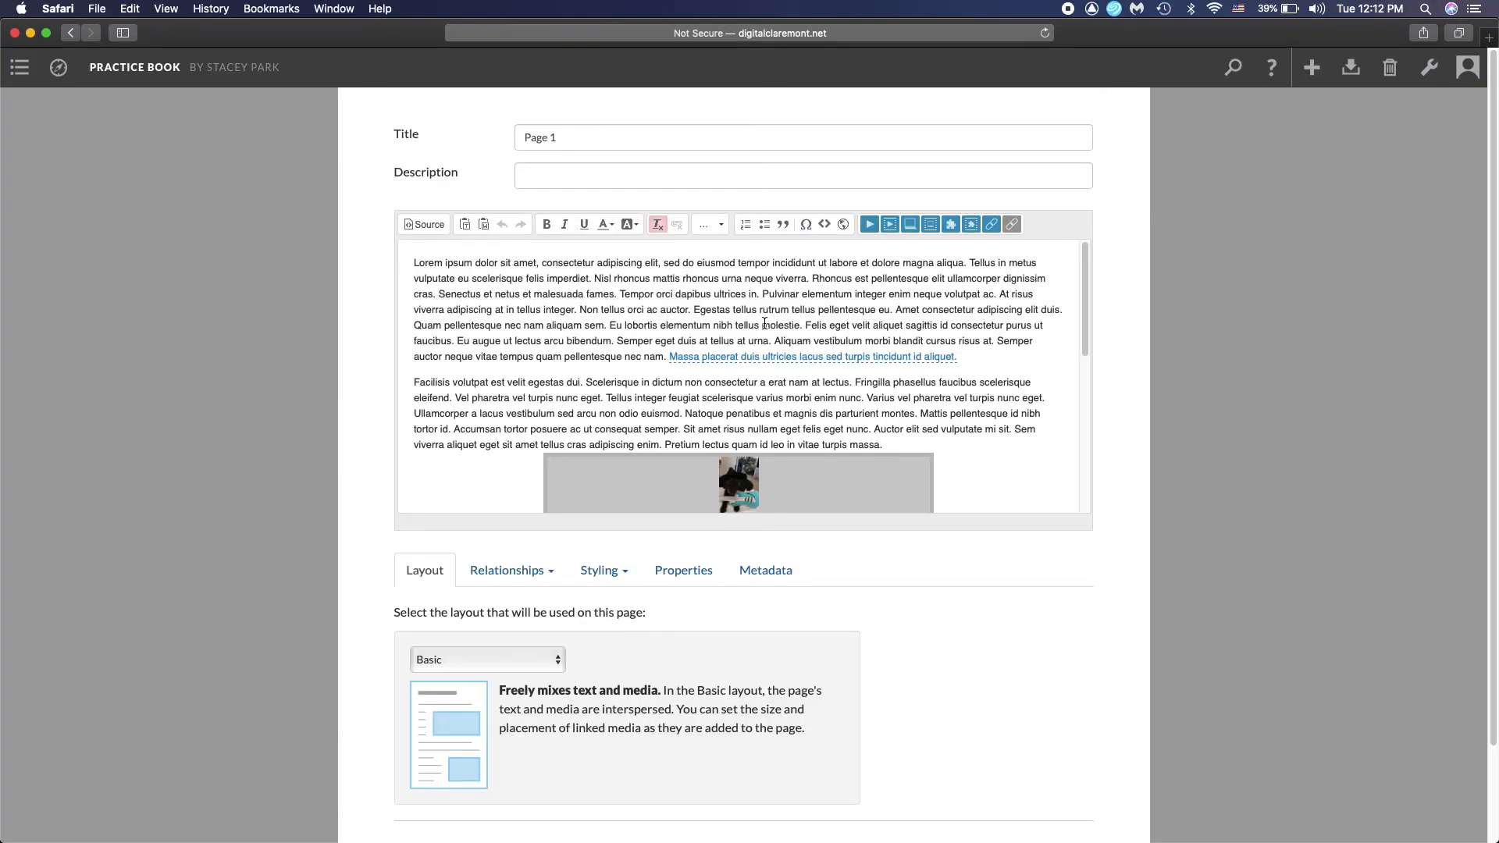
{"action": "mouse_move", "coordinate": [776, 355]}
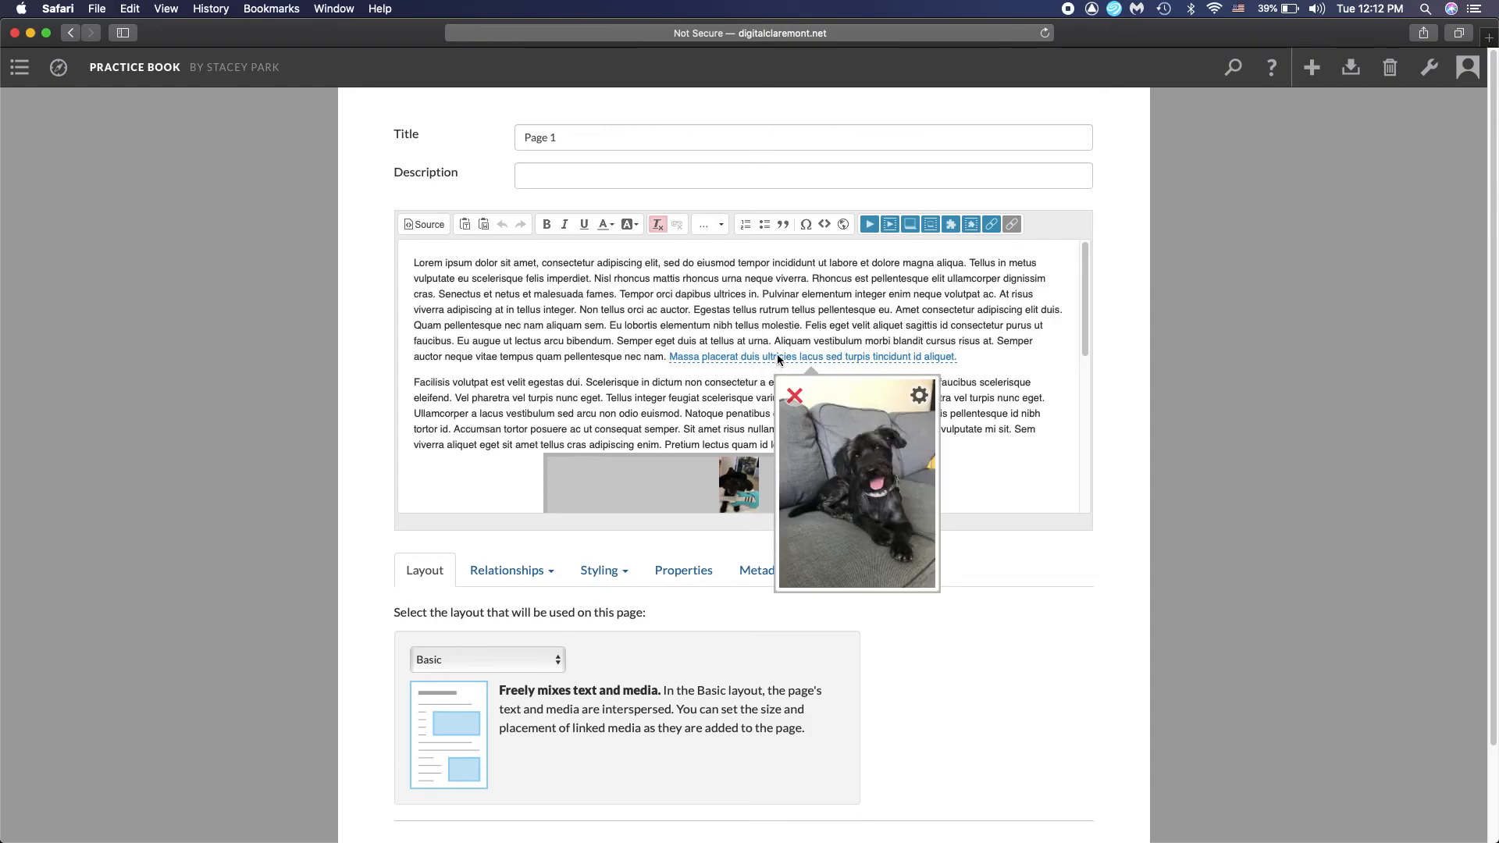
{"action": "left_click", "coordinate": [795, 396]}
{"action": "left_click", "coordinate": [893, 462]}
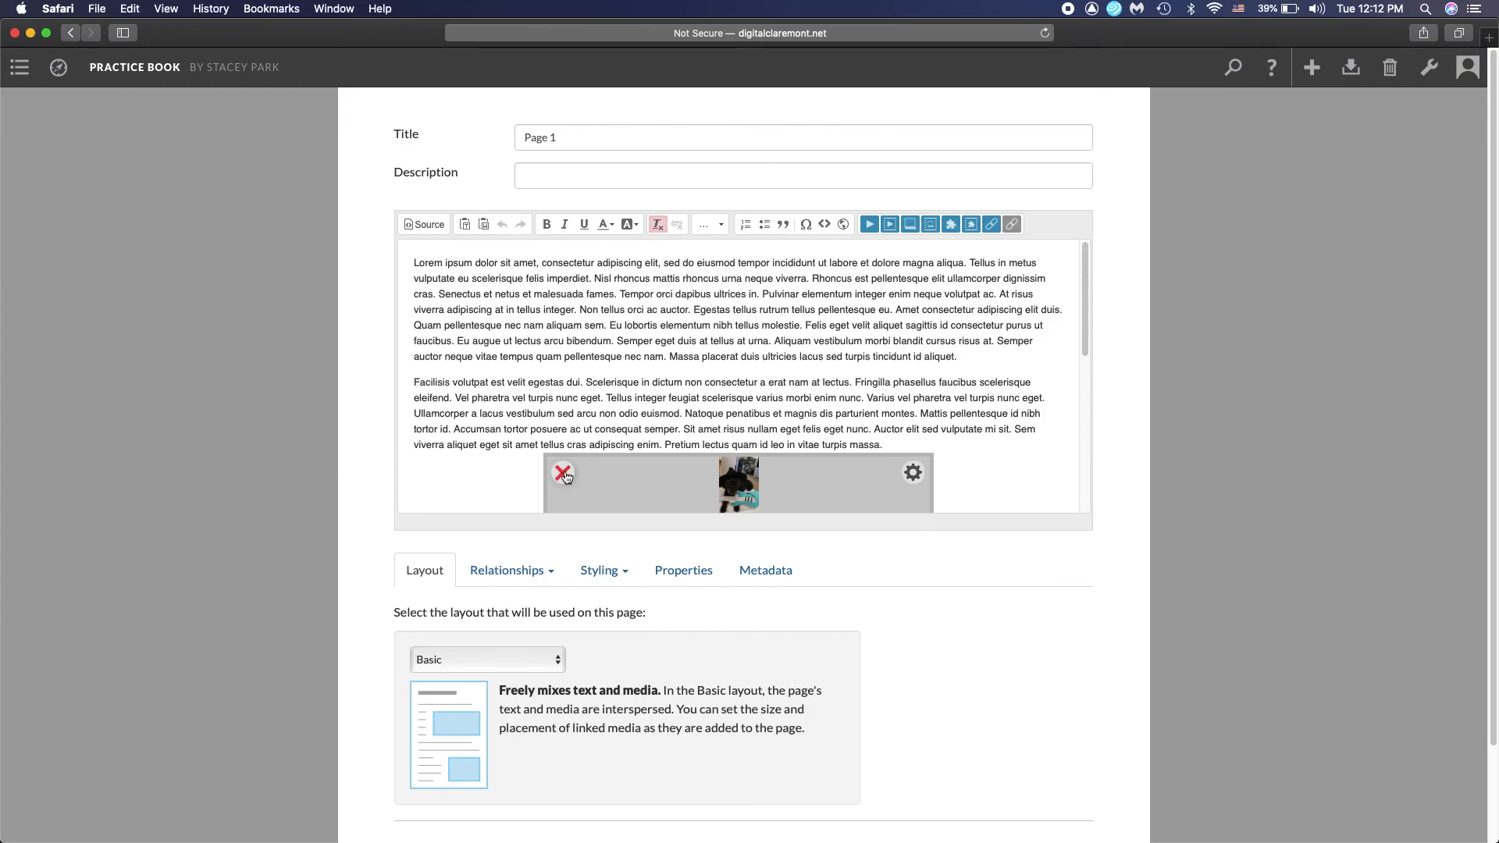
{"action": "left_click", "coordinate": [562, 472]}
{"action": "left_click", "coordinate": [890, 462]}
{"action": "scroll", "coordinate": [851, 353], "scroll_direction": "down", "scroll_amount": 5}
{"action": "scroll", "coordinate": [1098, 377], "scroll_direction": "down", "scroll_amount": 3}
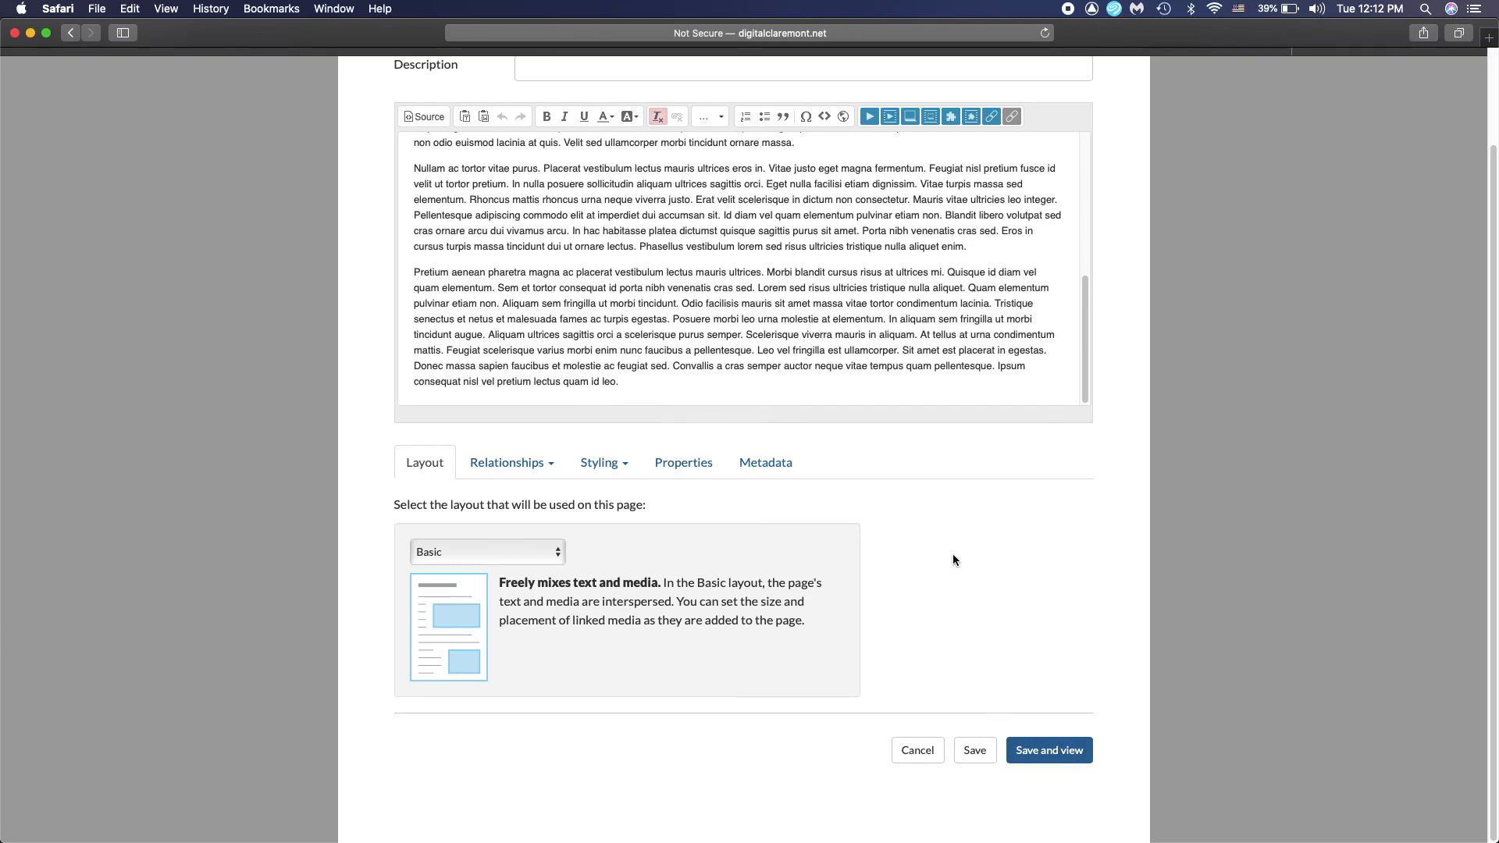
{"action": "scroll", "coordinate": [968, 578], "scroll_direction": "up", "scroll_amount": 3}
{"action": "scroll", "coordinate": [878, 465], "scroll_direction": "up", "scroll_amount": 5}
{"action": "scroll", "coordinate": [878, 464], "scroll_direction": "down", "scroll_amount": 5}
{"action": "scroll", "coordinate": [977, 656], "scroll_direction": "down", "scroll_amount": 3}
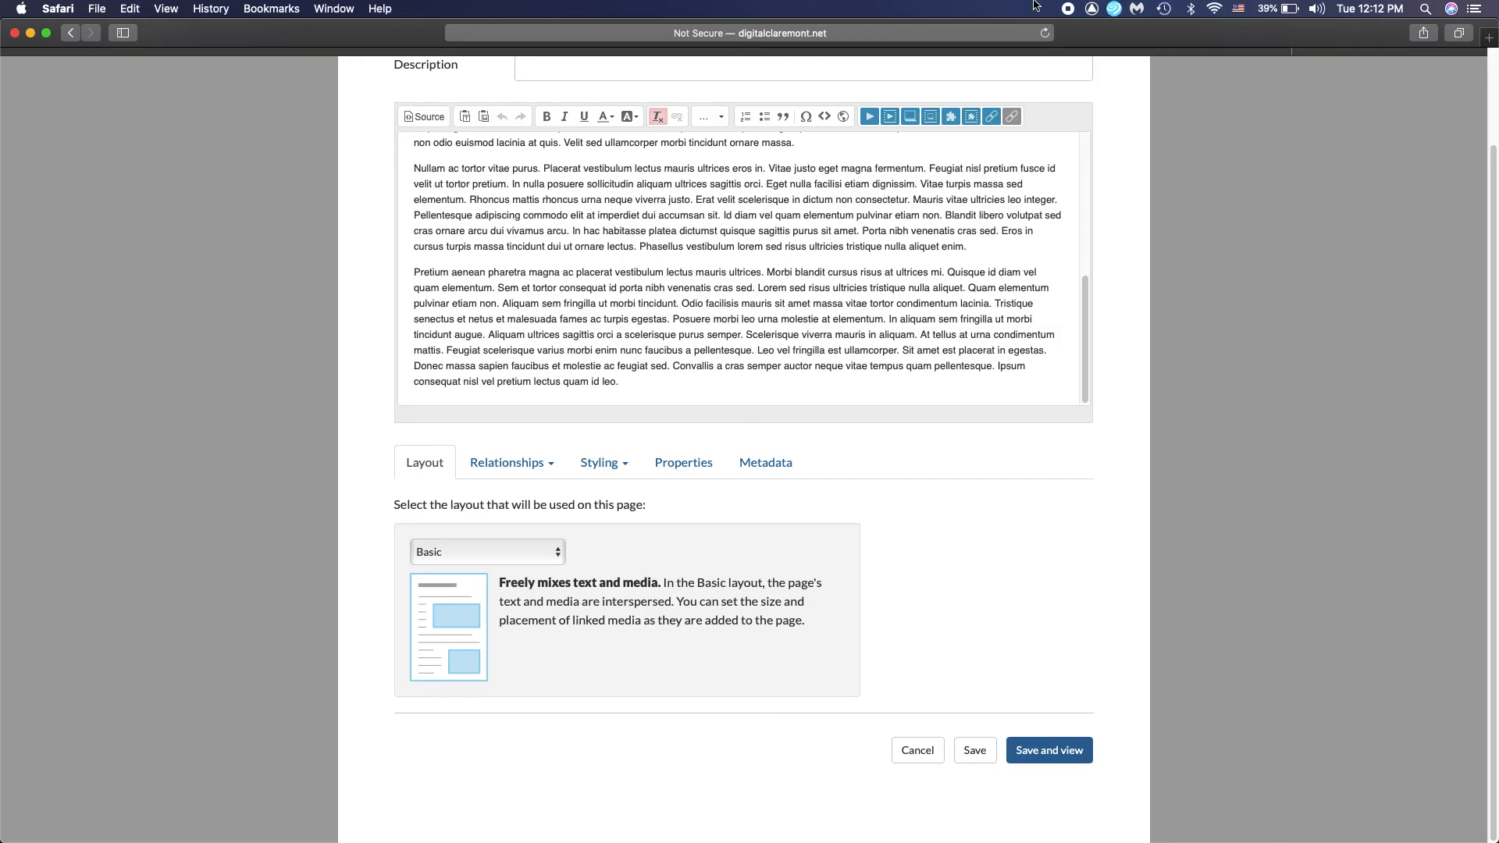